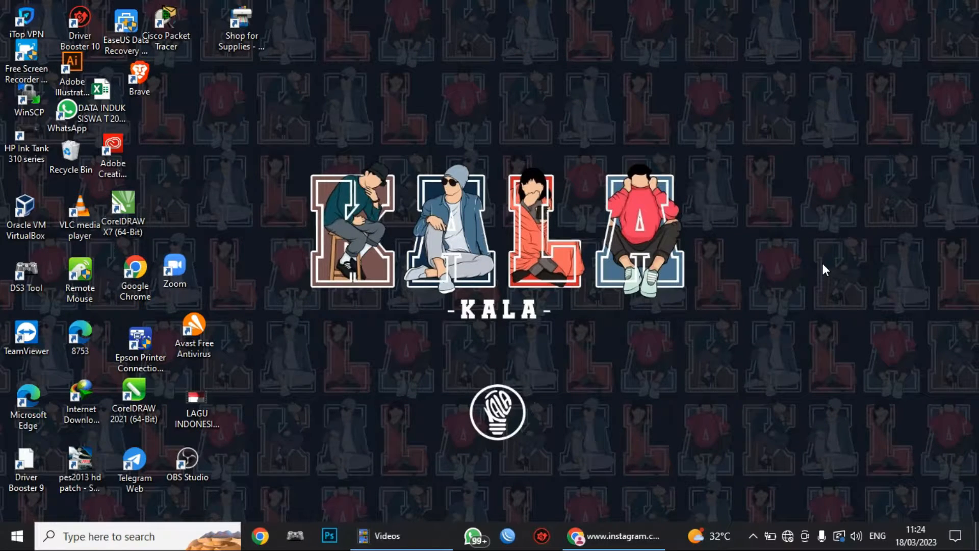
Open WinBox, connect to the discovered MikroTik neighbor as admin, and close the Address List and DHCP Client windows.
left_click(518, 535)
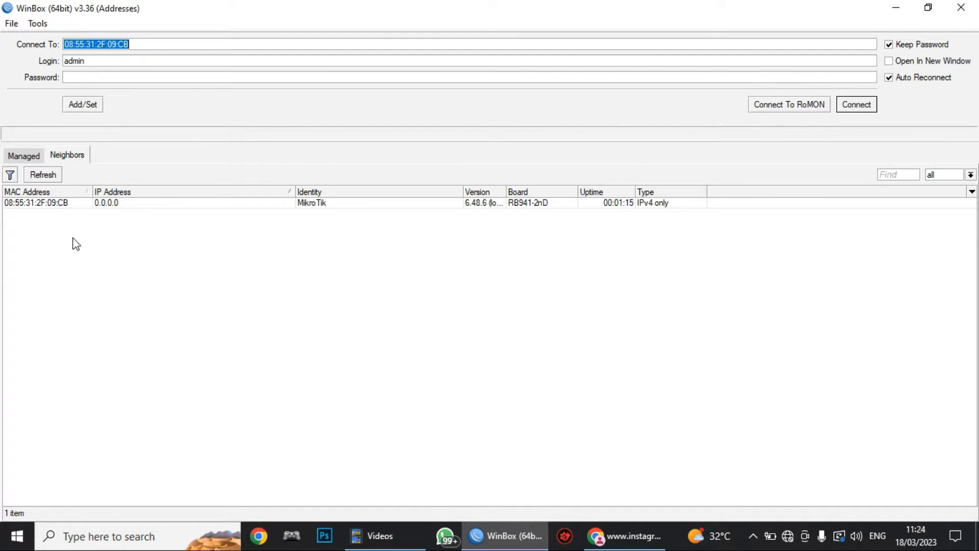
left_click(44, 201)
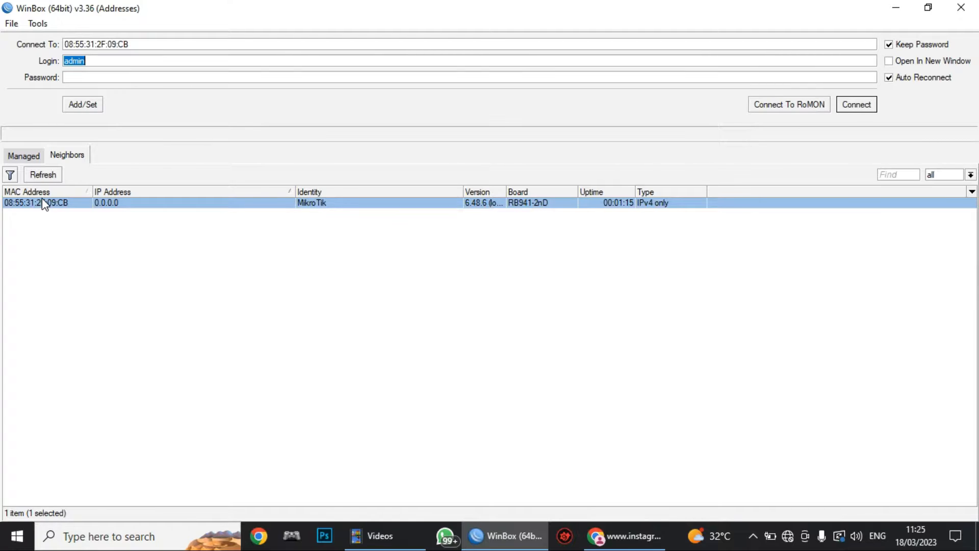
key("Return")
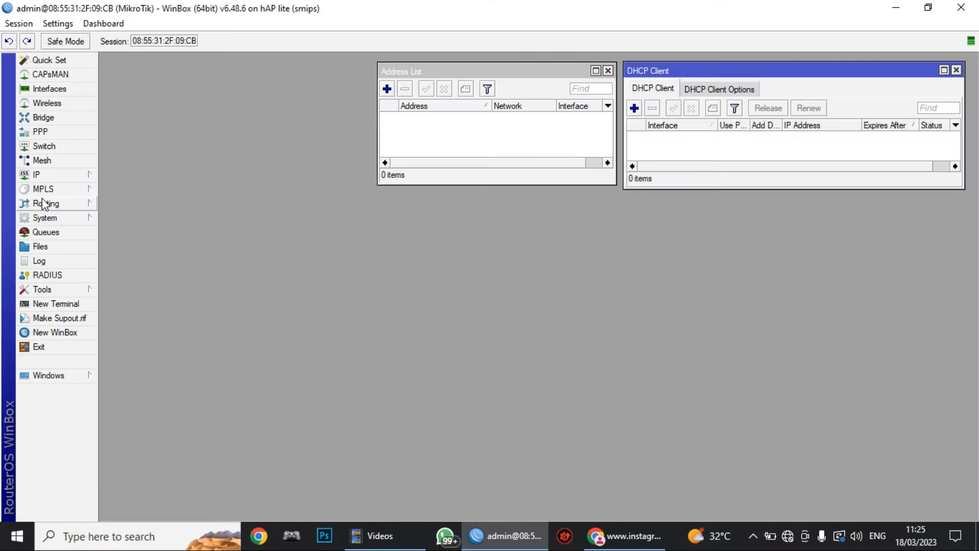
left_click(609, 71)
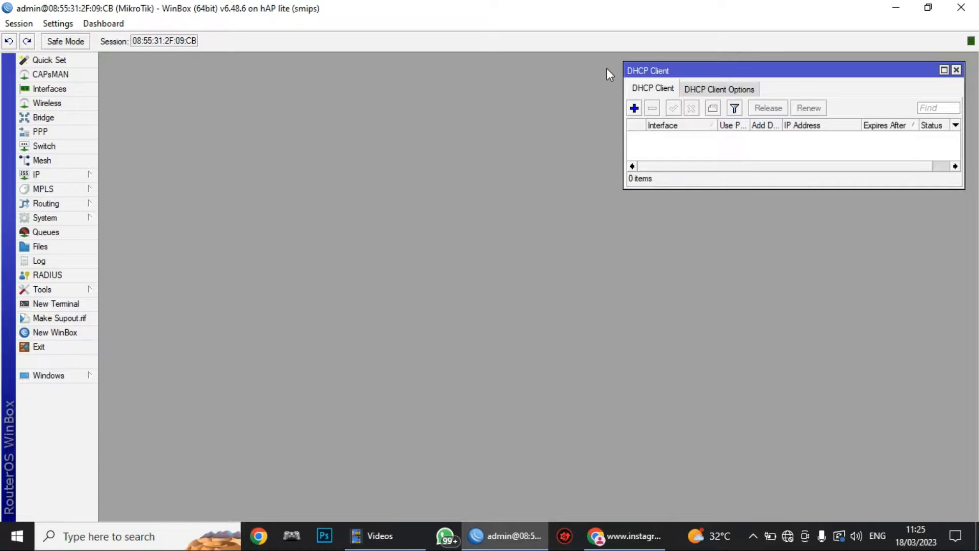
left_click(956, 70)
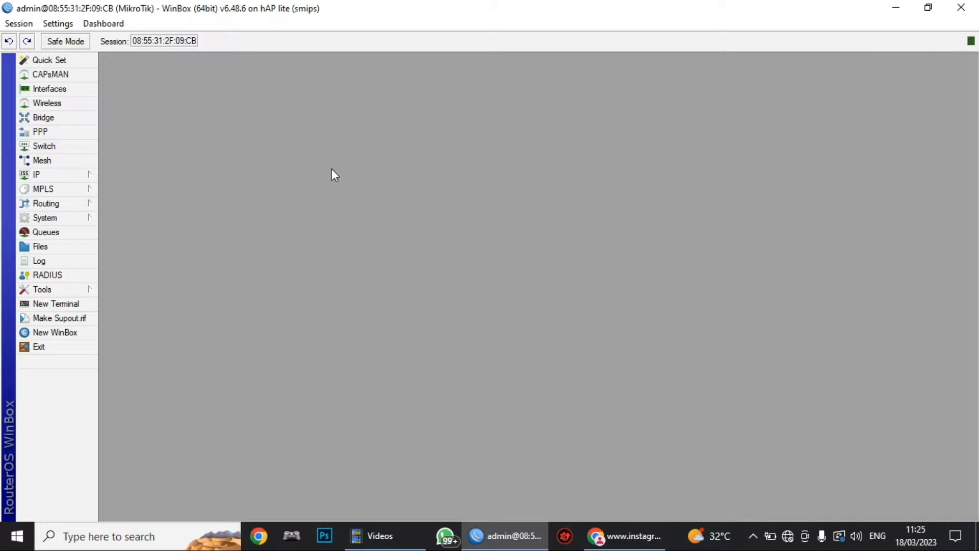
Add a DHCP client on ether1 with Use Peer DNS, Use Peer NTP and Add Default Route set to yes.
left_click(88, 175)
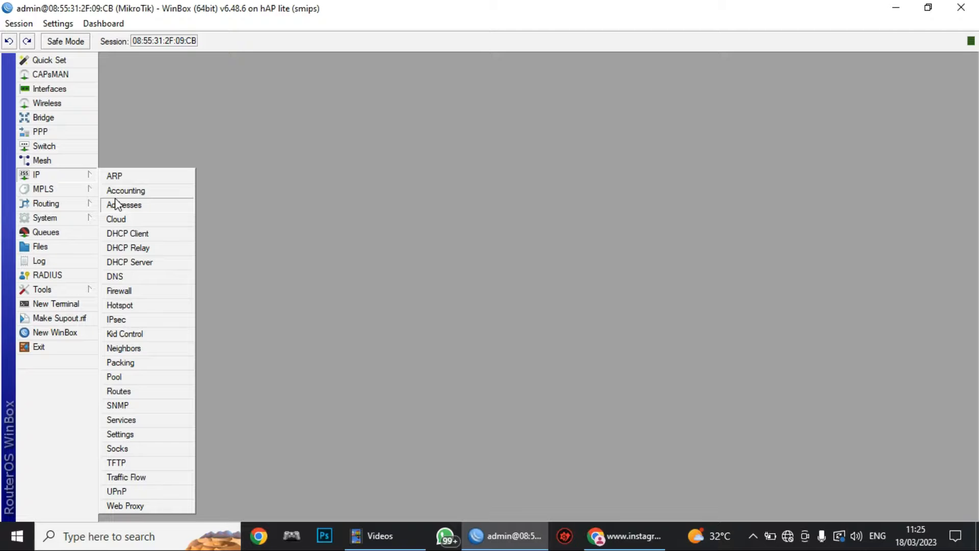
left_click(124, 232)
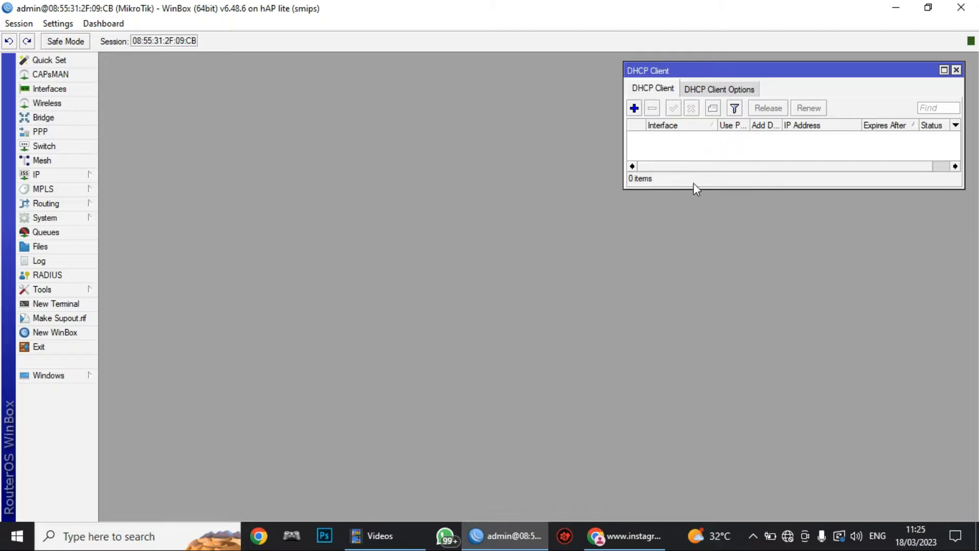
left_click_drag(692, 189, 698, 283)
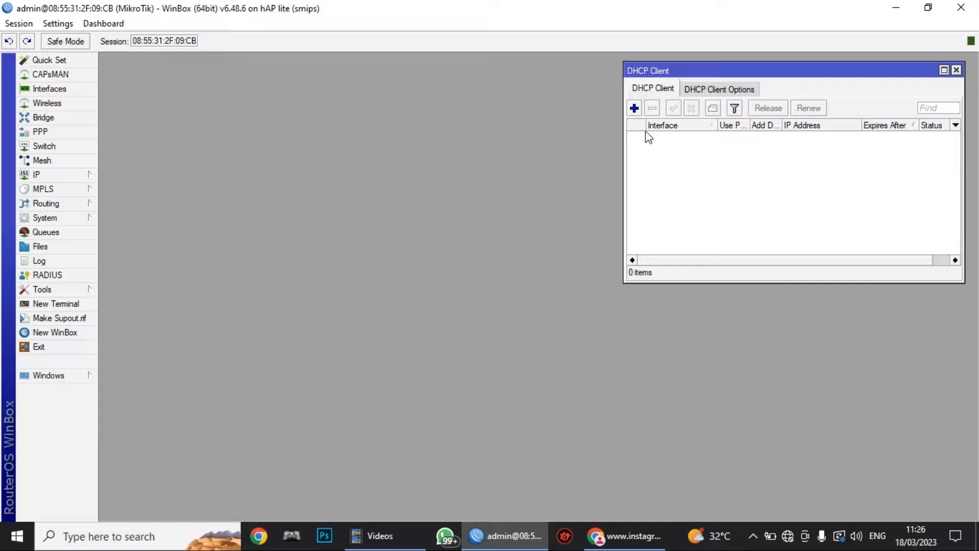
left_click(634, 108)
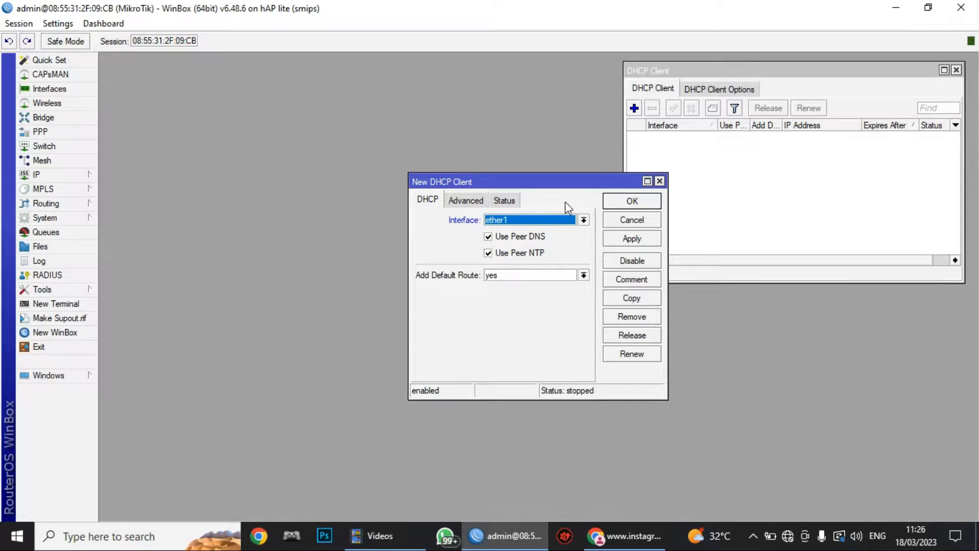
left_click(620, 238)
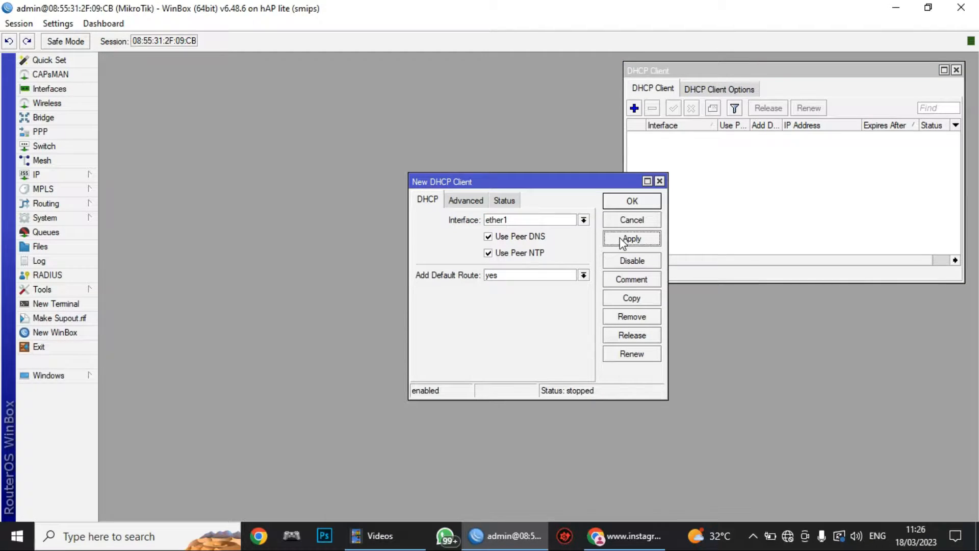
left_click(623, 204)
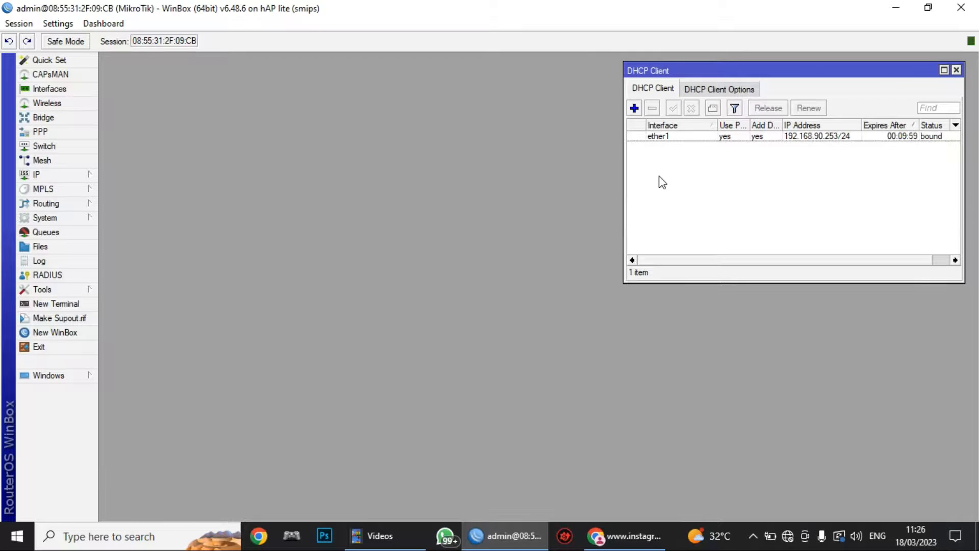
left_click_drag(702, 74, 594, 86)
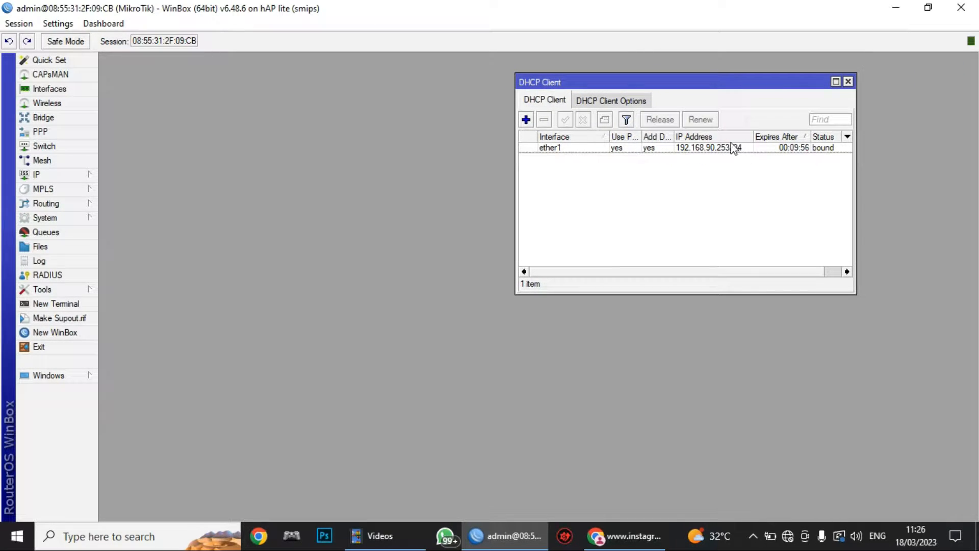
mouse_move(733, 148)
left_click(690, 148)
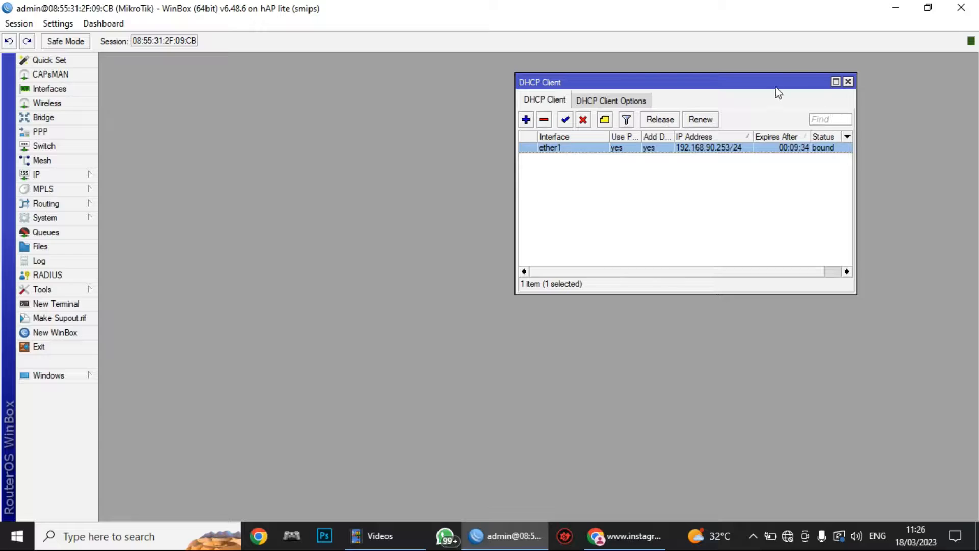
left_click_drag(776, 90, 891, 77)
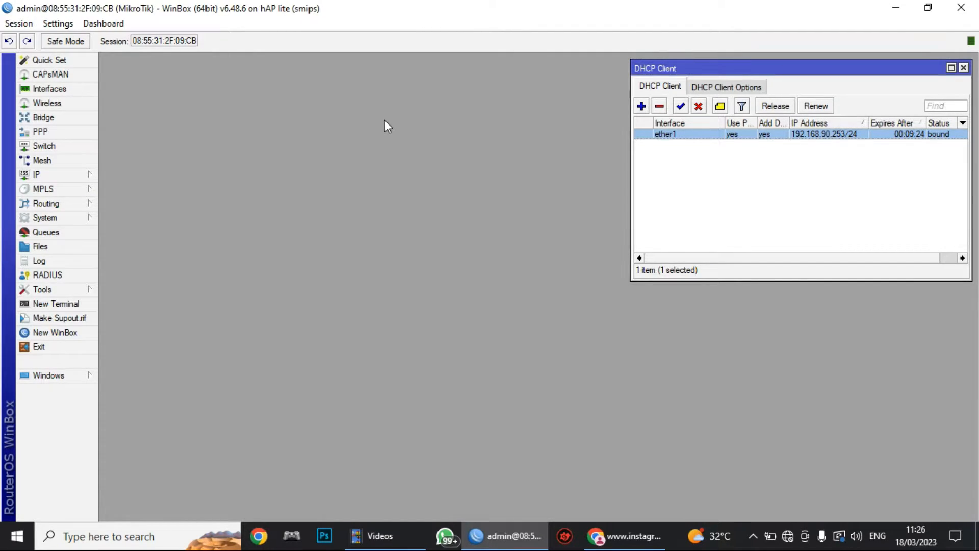
Add the IP address 192.168.200.1/25 to interface ether2.
left_click(71, 176)
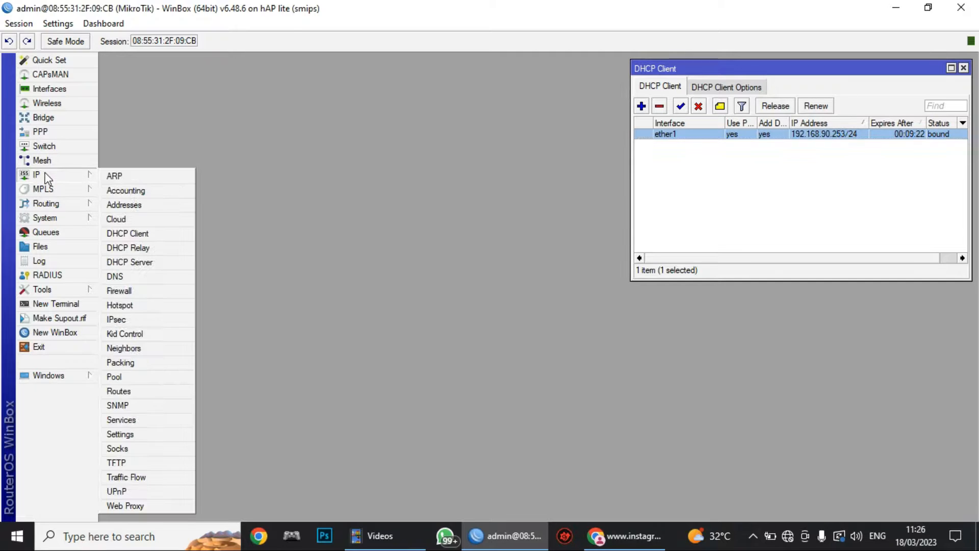
left_click(118, 205)
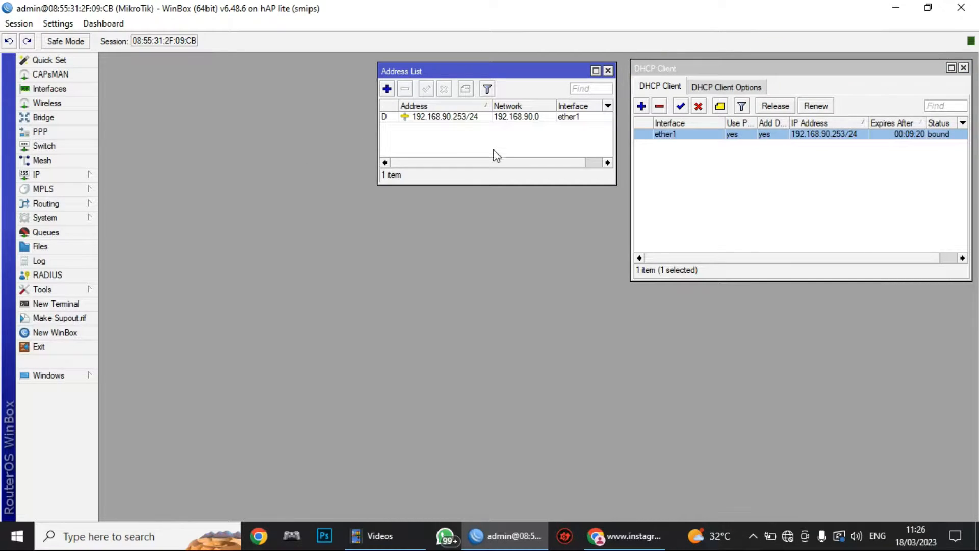
left_click_drag(480, 185, 475, 281)
left_click(387, 89)
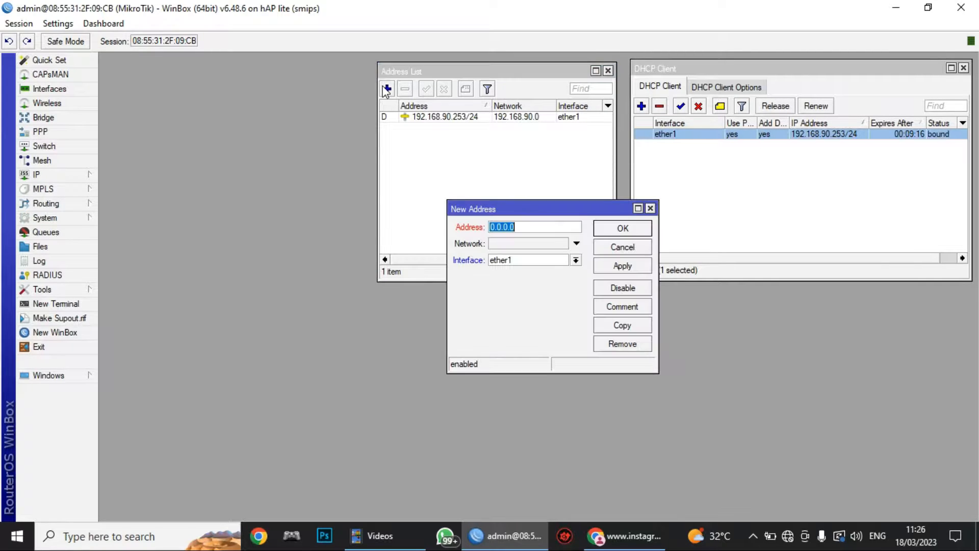
type("192.168.200")
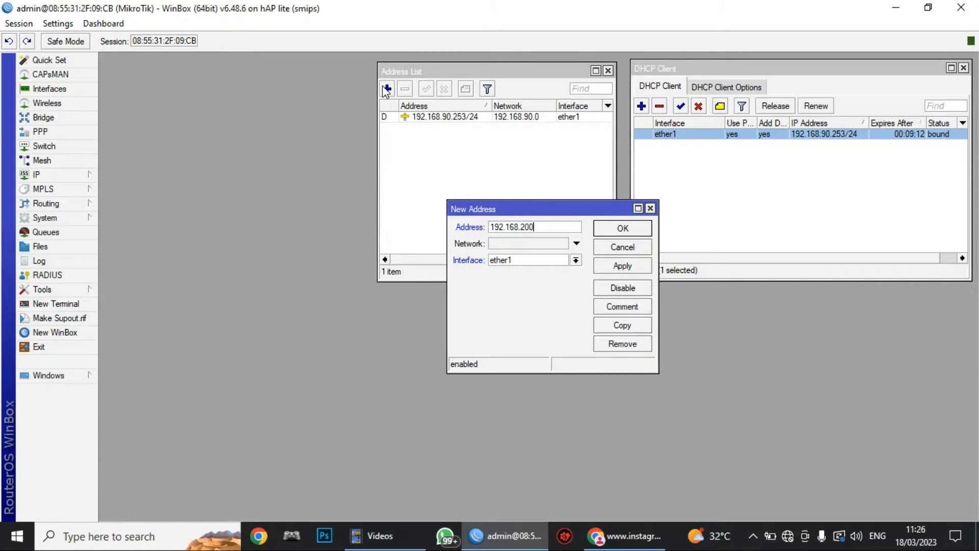
type(".1/25")
left_click(500, 261)
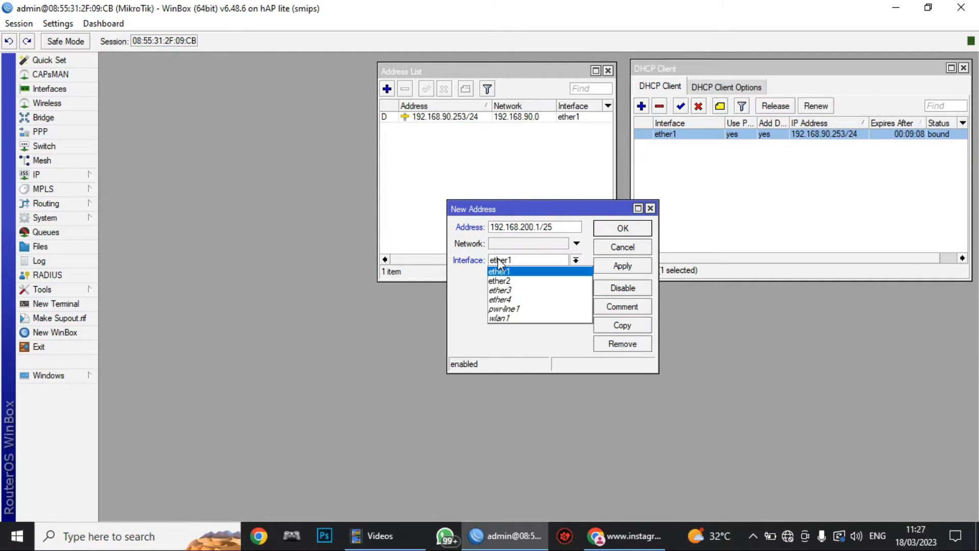
left_click(501, 281)
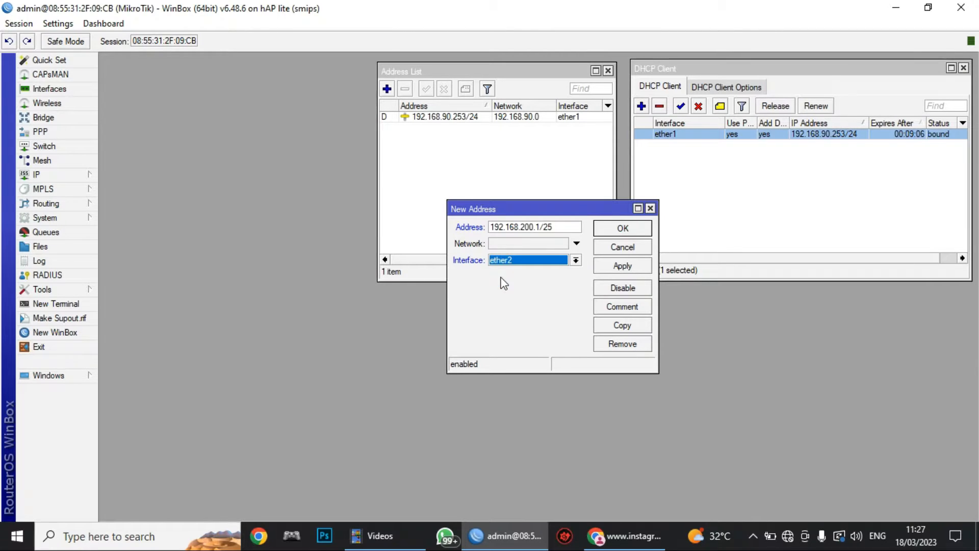
left_click(638, 273)
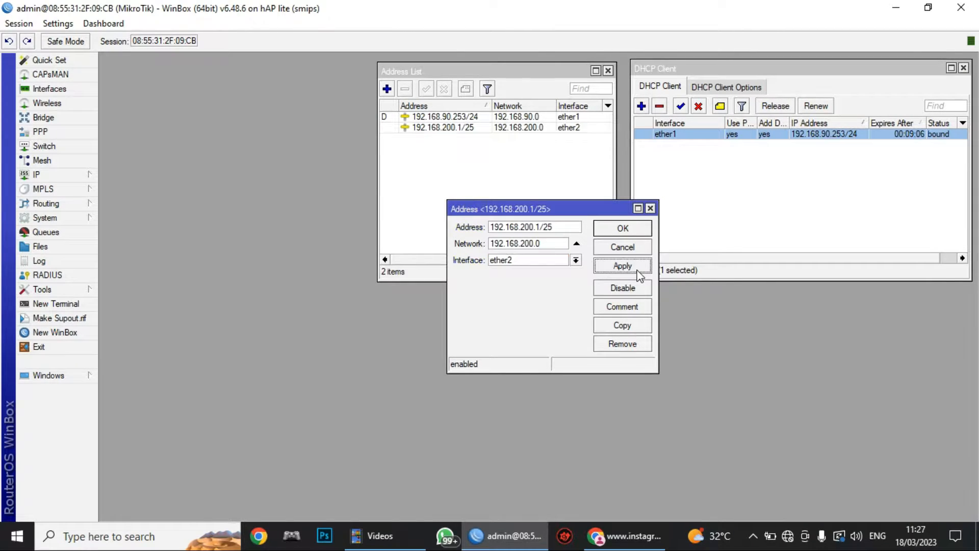
left_click(629, 234)
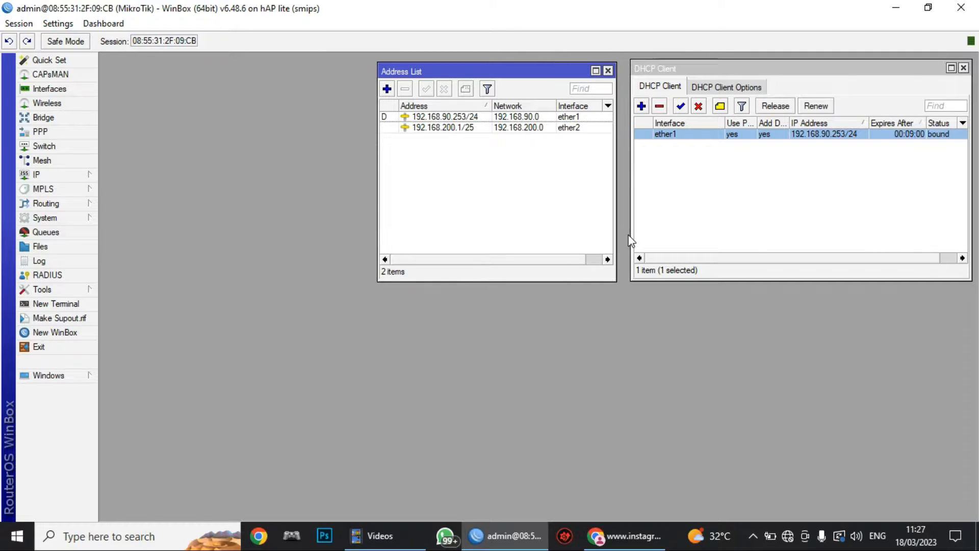
Set the router's DNS server to 8.8.8.8 and allow remote requests.
left_click(42, 178)
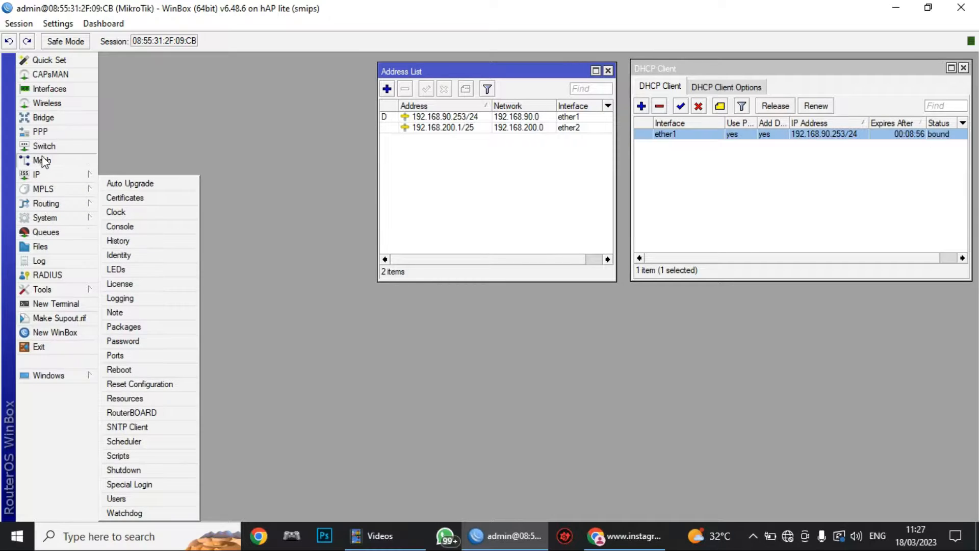
left_click(37, 174)
left_click(118, 275)
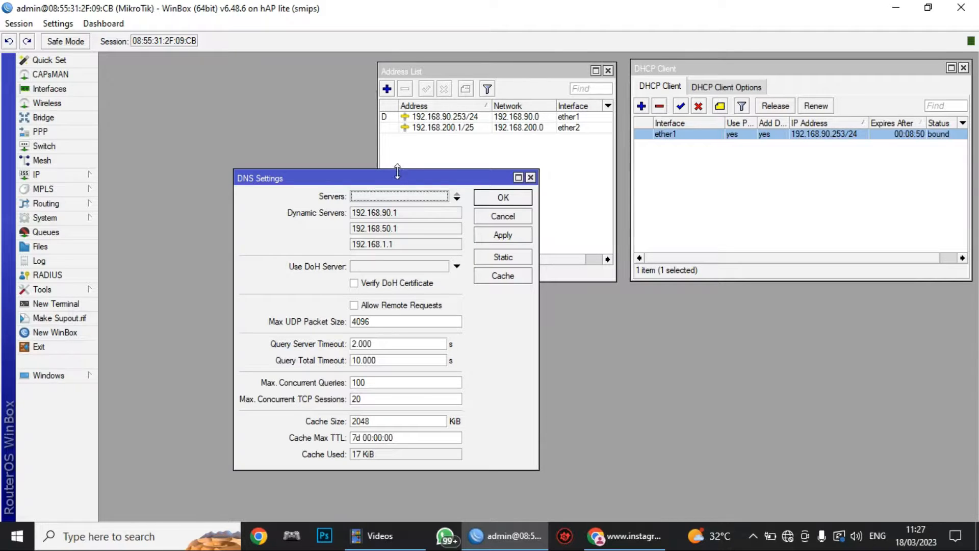
left_click_drag(394, 172, 278, 214)
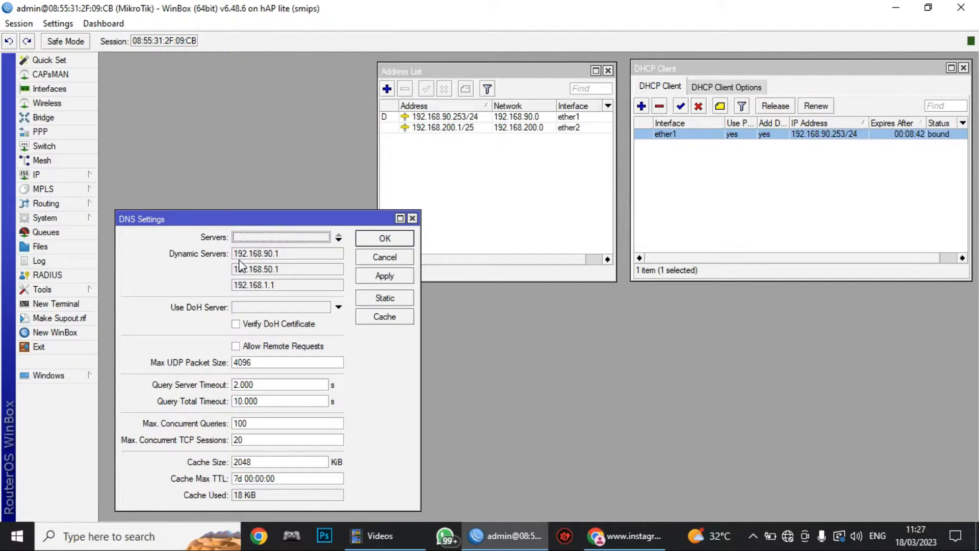
left_click(269, 238)
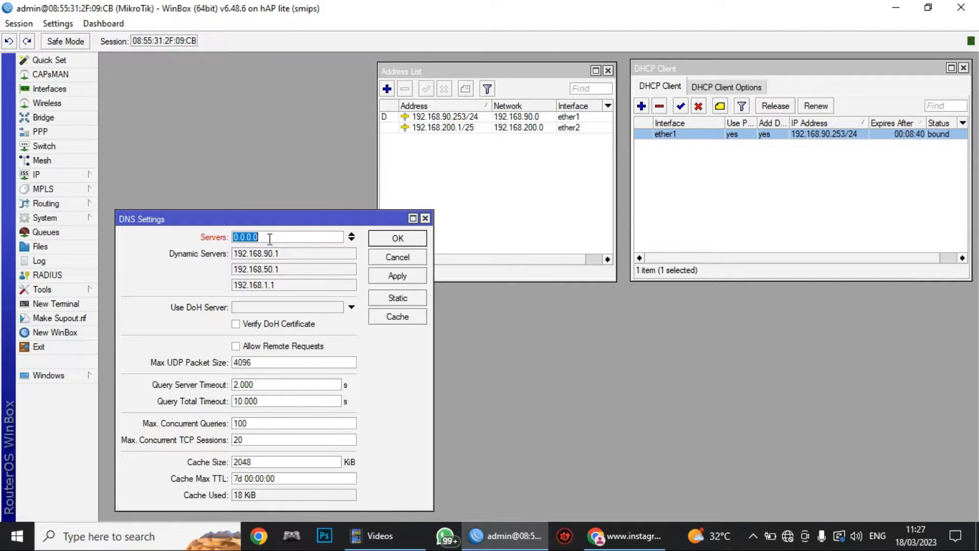
type("8.8.8.8")
left_click(244, 346)
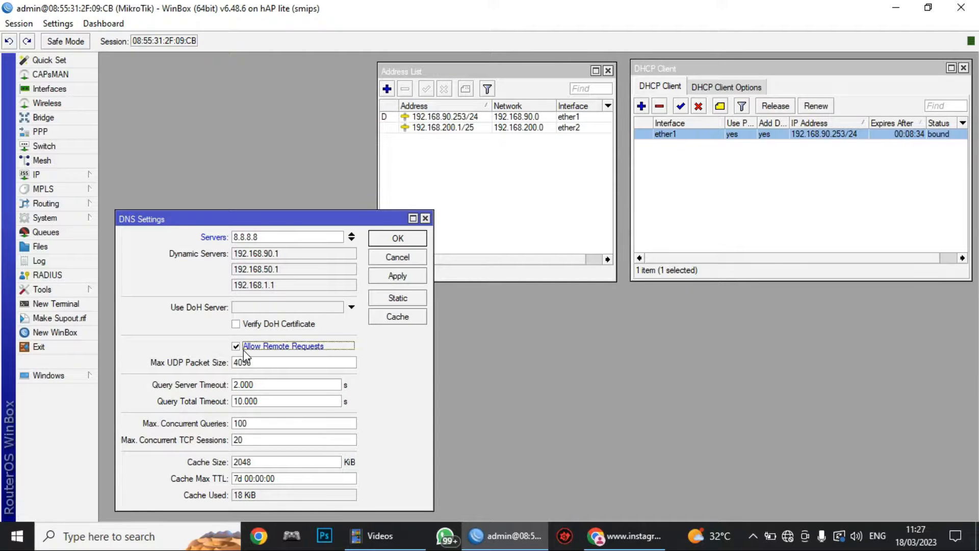
left_click(393, 278)
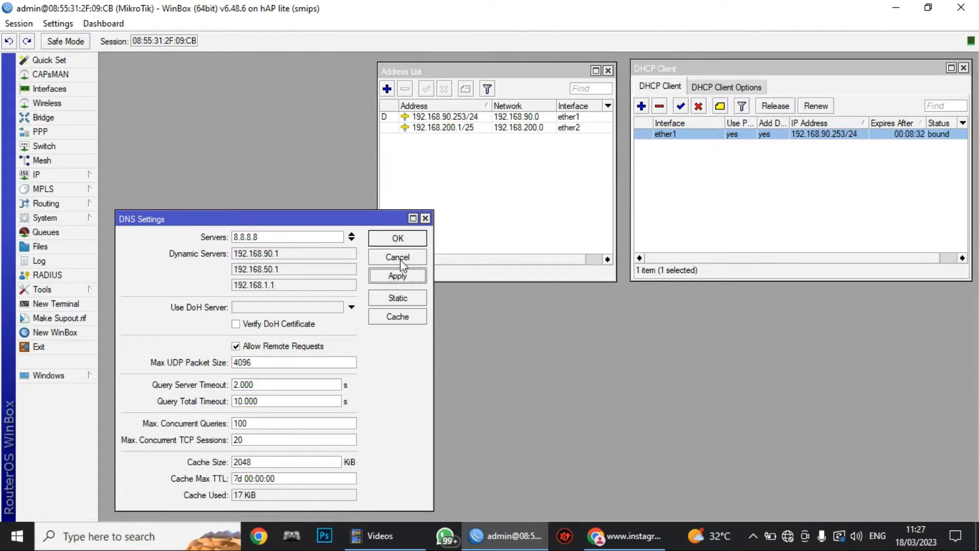
left_click(413, 236)
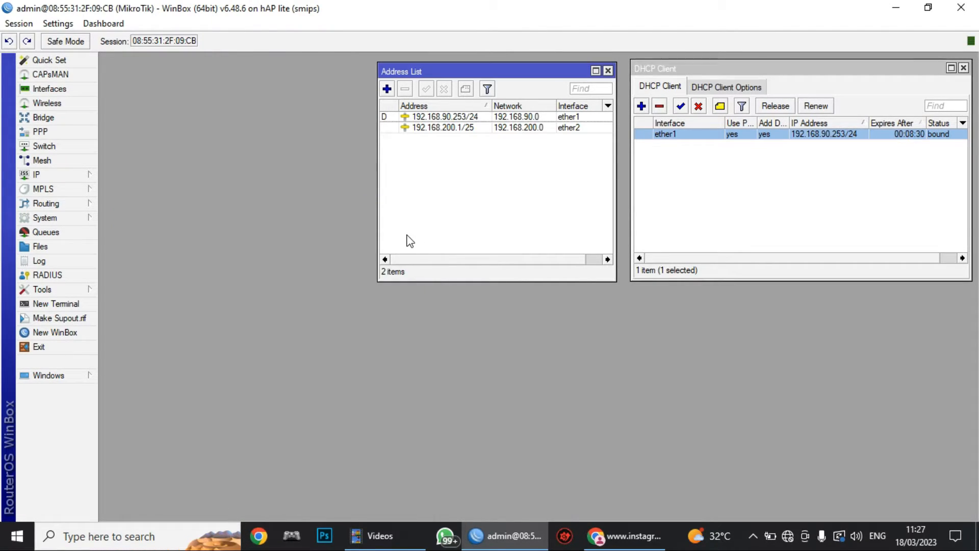
Examine the default route in the router's IP route list, and close the list.
left_click(64, 177)
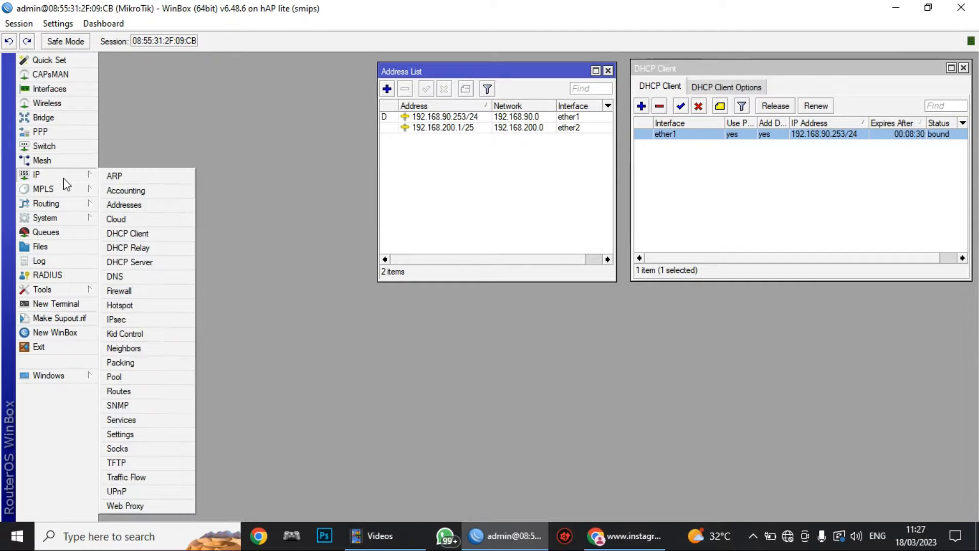
left_click(139, 392)
left_click_drag(421, 160, 254, 259)
left_click(222, 325)
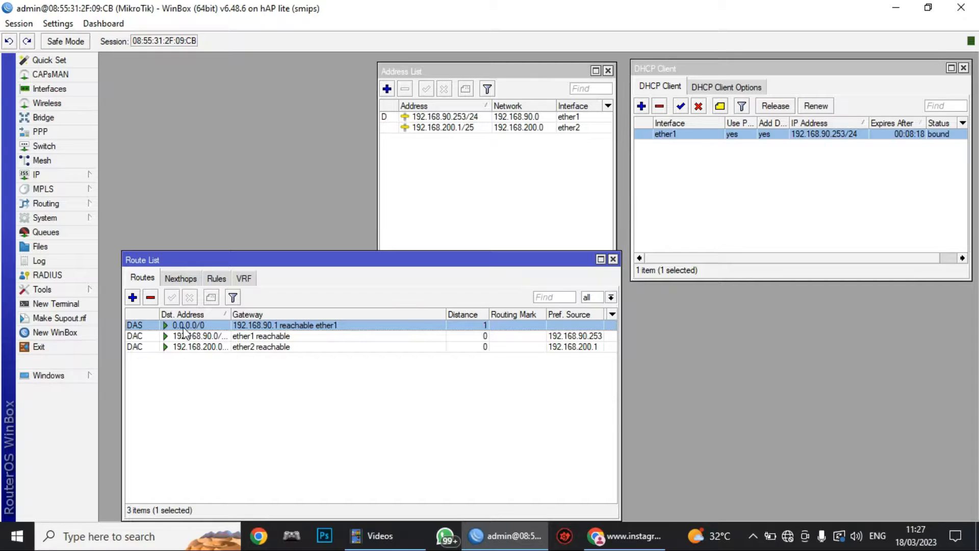
left_click(613, 259)
Start a new firewall NAT rule with the srcnat chain and ether1 as the out interface.
left_click(36, 175)
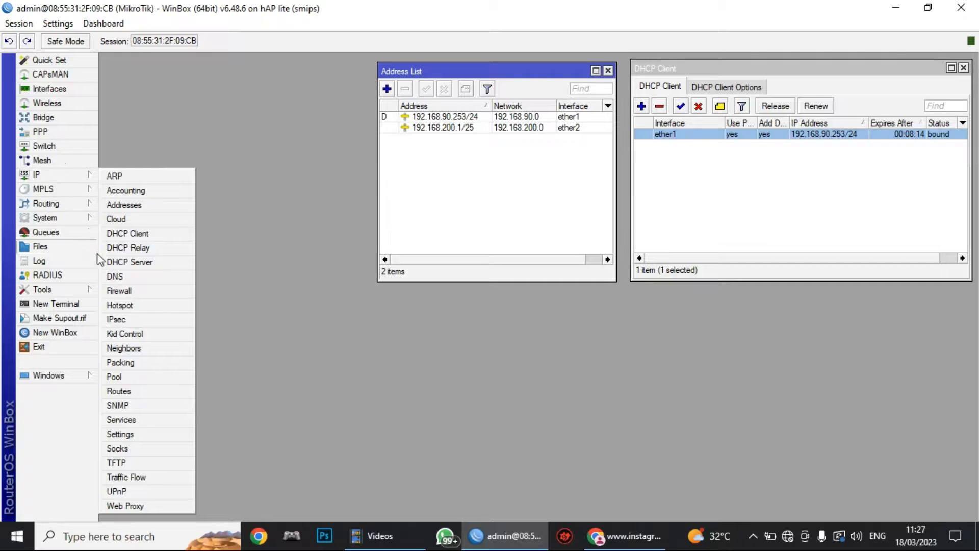
left_click(110, 290)
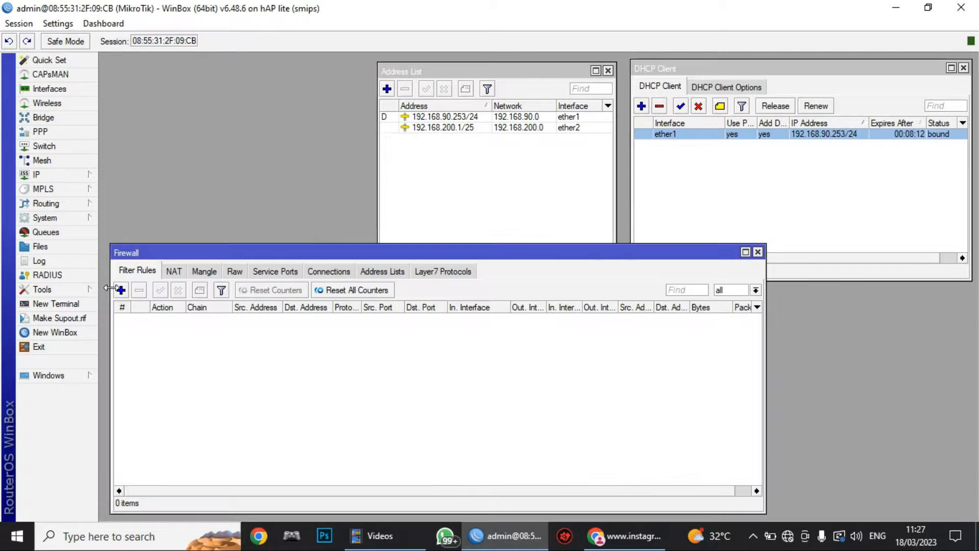
left_click(178, 270)
left_click(121, 289)
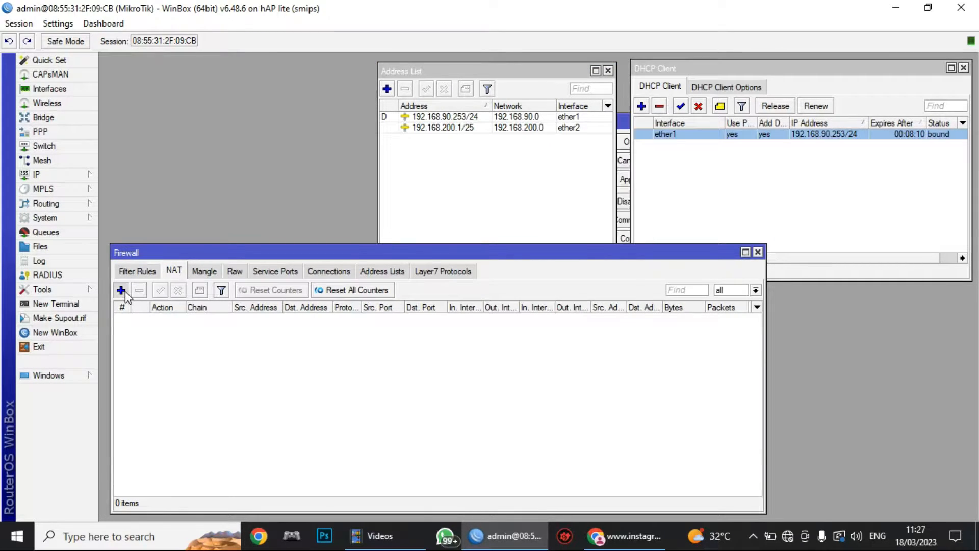
left_click(417, 138)
left_click(417, 137)
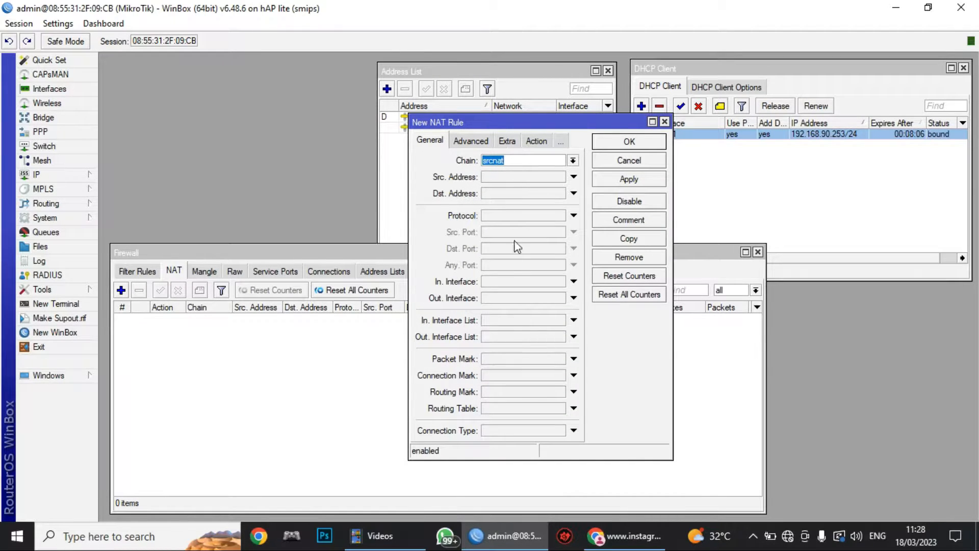
left_click(510, 298)
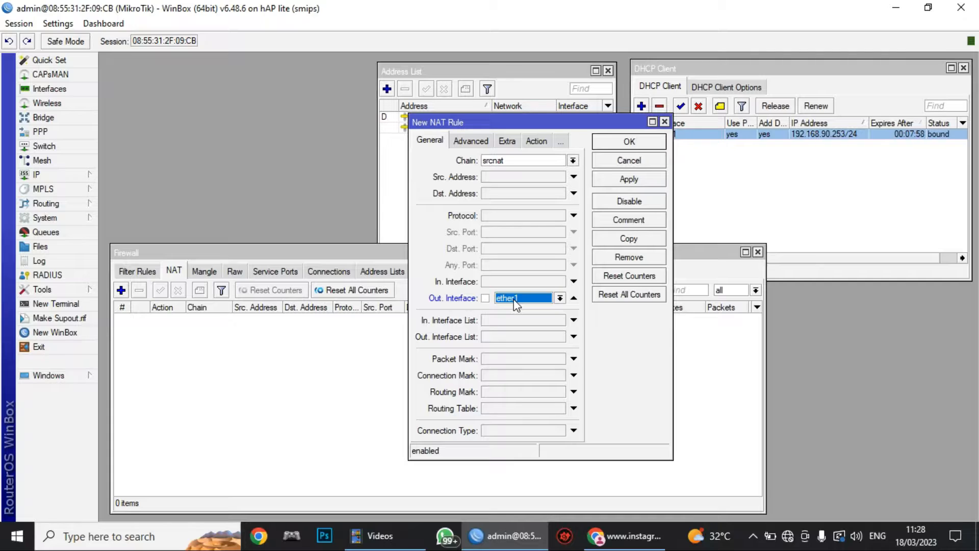
Set the new NAT rule's action to masquerade and save the rule.
left_click(537, 141)
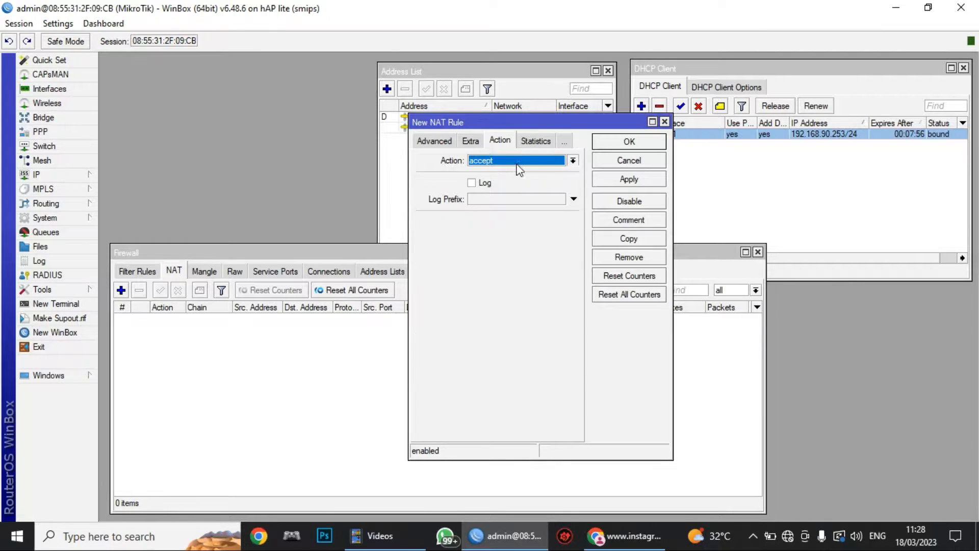
left_click(518, 161)
left_click(494, 227)
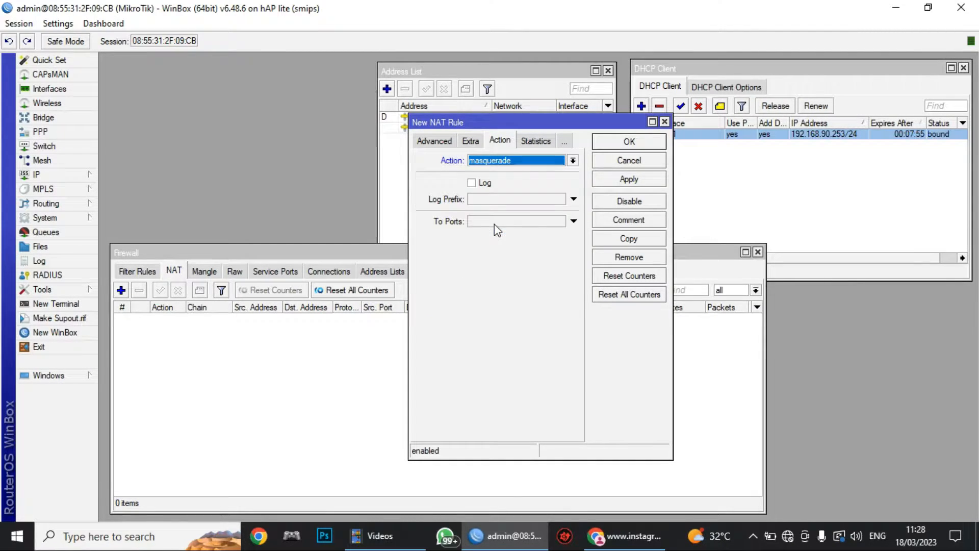
left_click(615, 183)
left_click(630, 144)
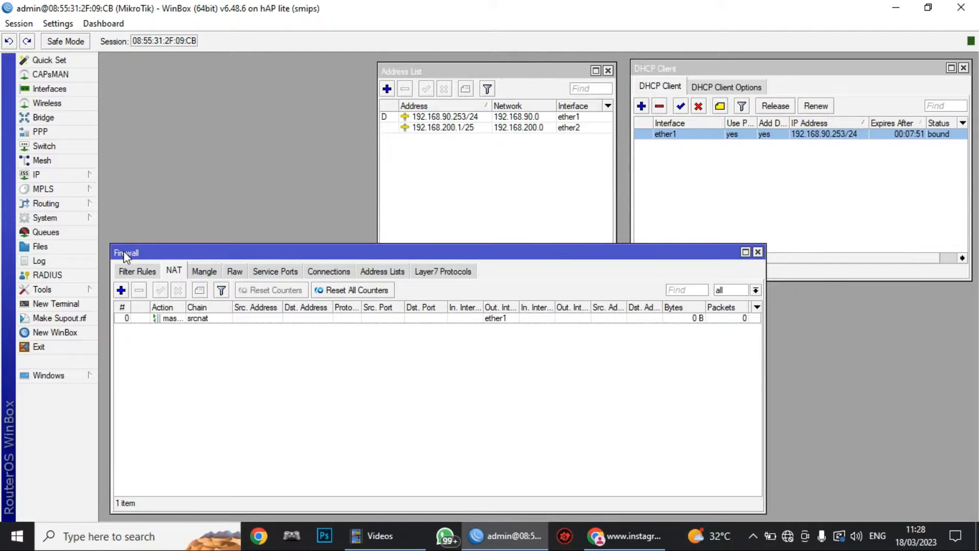
Ping 8.8.8.8 from a new router terminal to test internet access, and close the terminal and firewall windows.
left_click(41, 305)
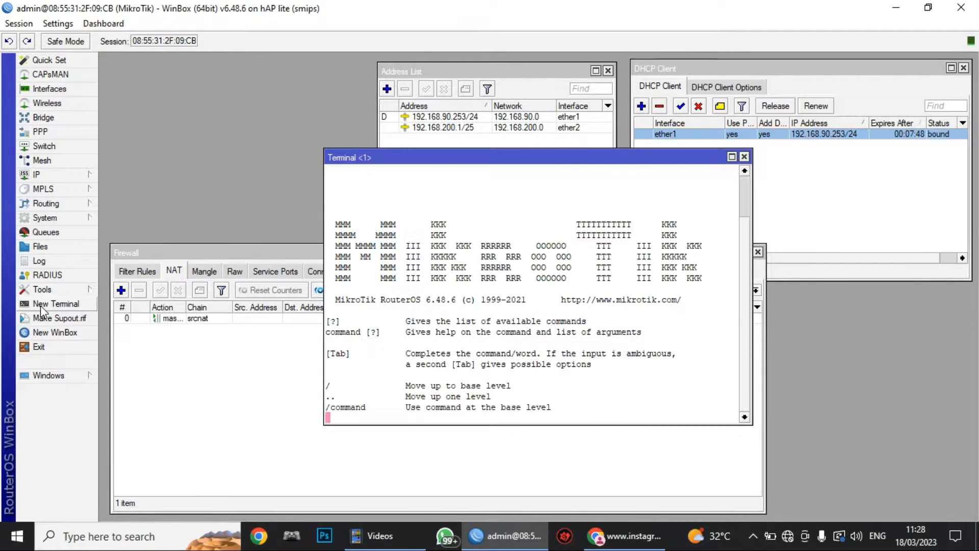
type("pinh")
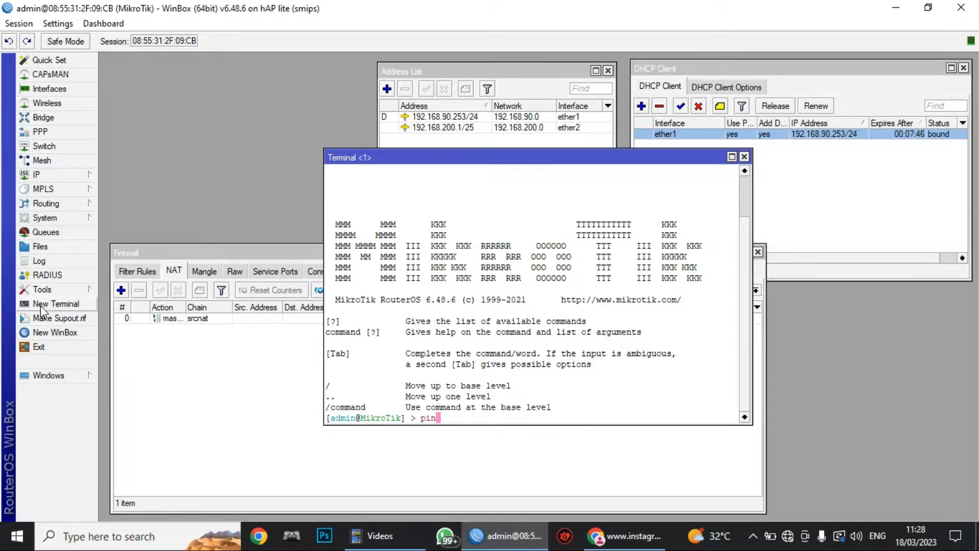
type("g 8.8.8.8")
key("Return")
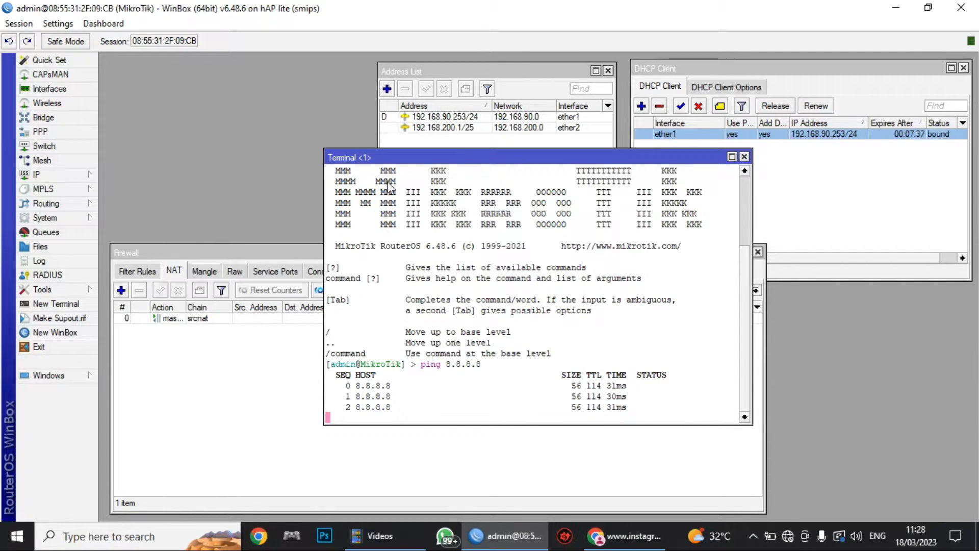
left_click(744, 157)
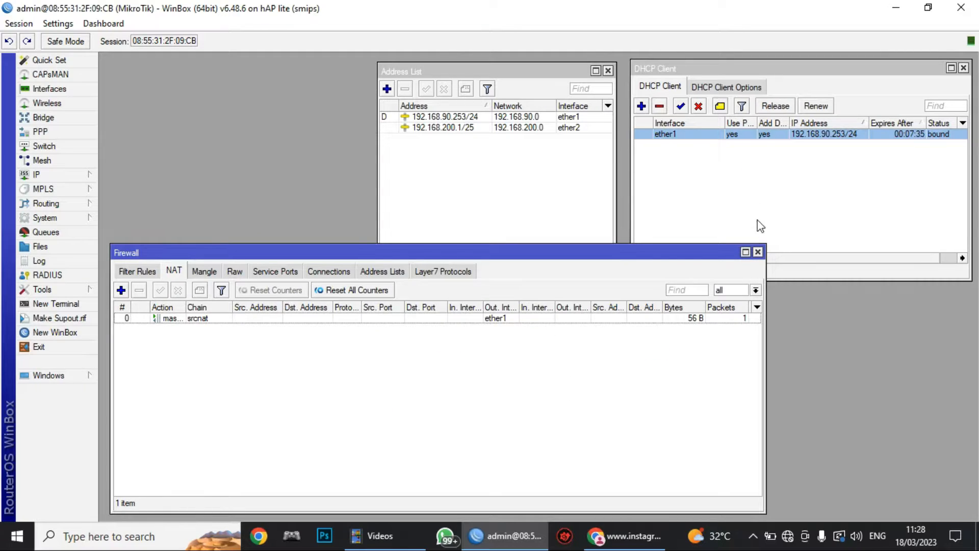
left_click(758, 252)
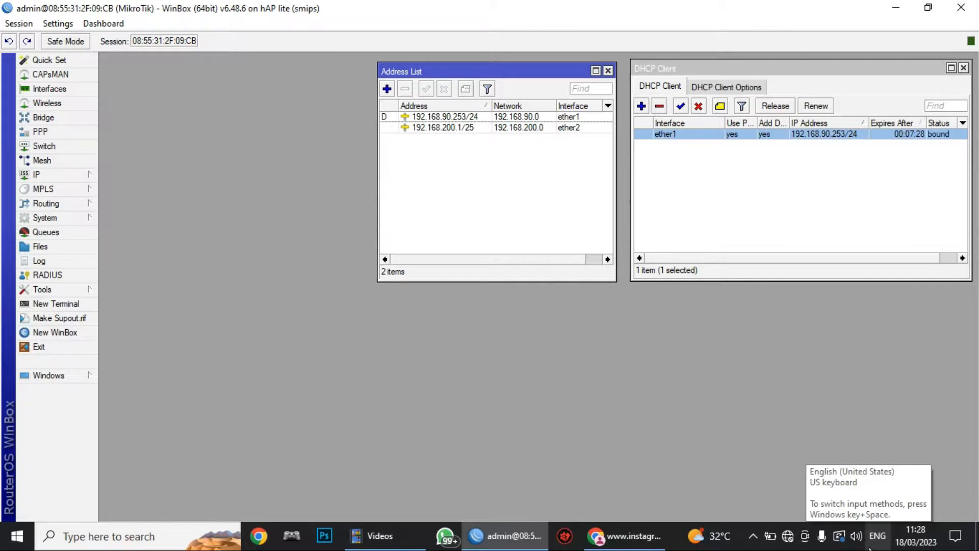
Start the DHCP server setup wizard and select ether2 as the DHCP server interface.
left_click(88, 178)
left_click(122, 261)
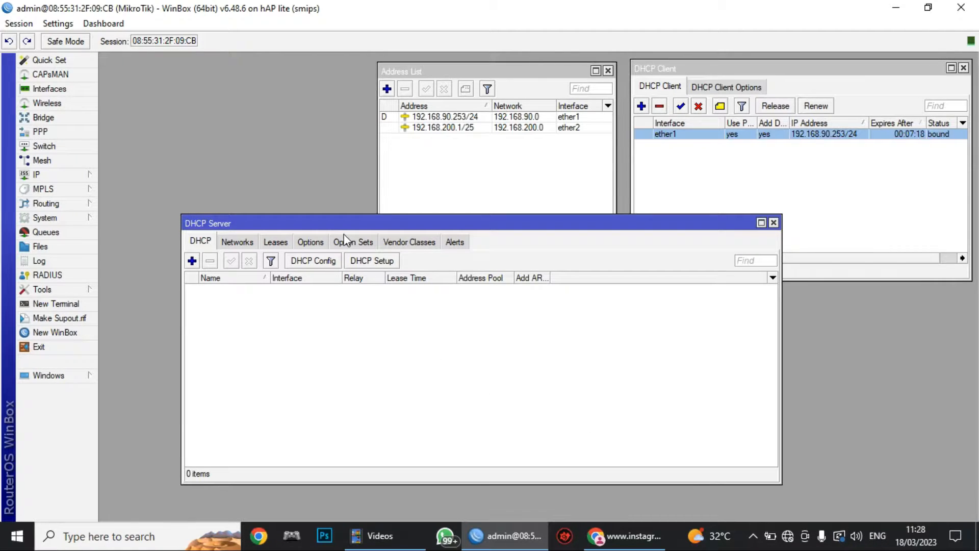
left_click_drag(332, 229, 252, 247)
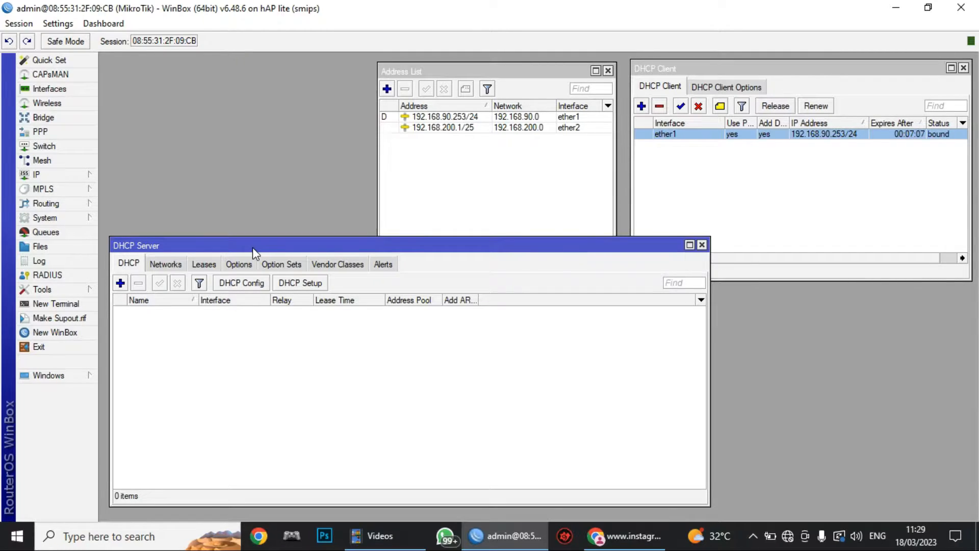
left_click(285, 286)
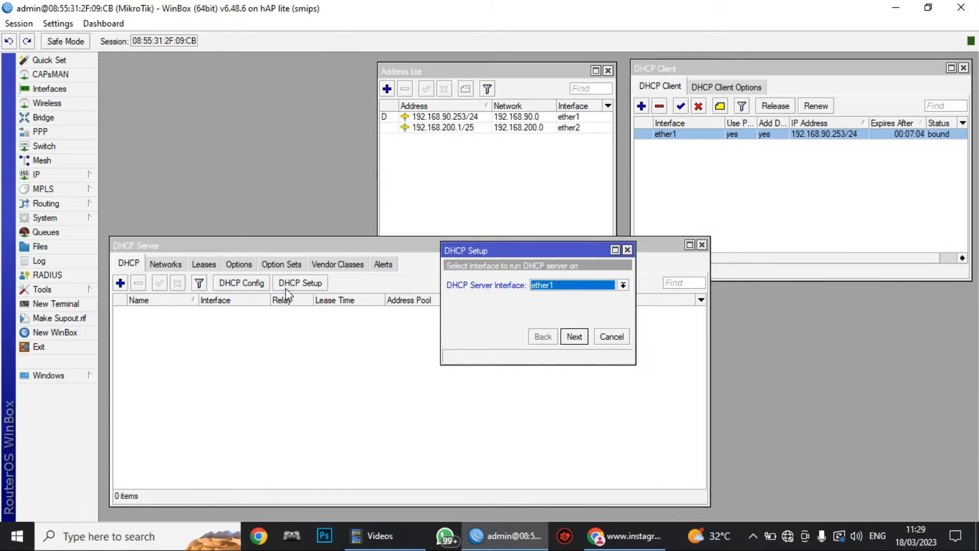
left_click(577, 285)
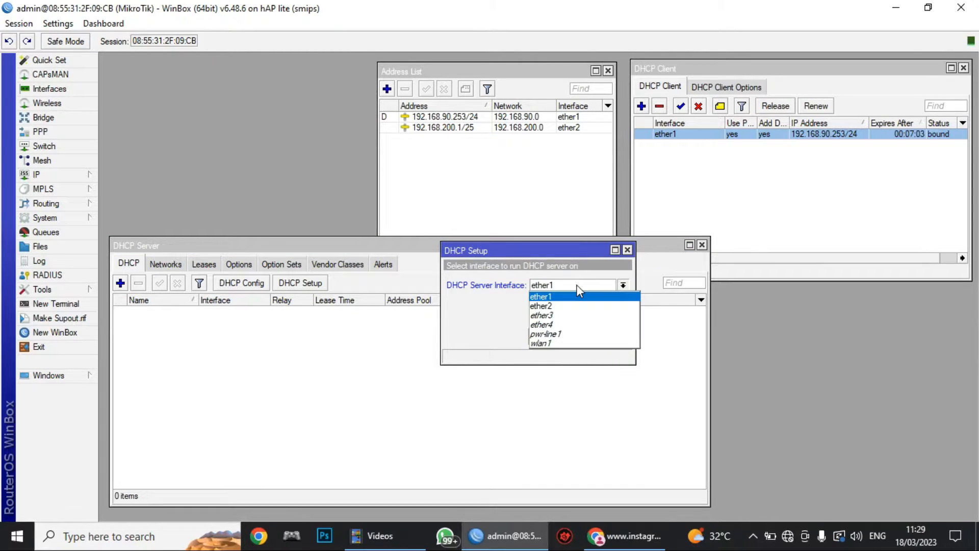
left_click(566, 307)
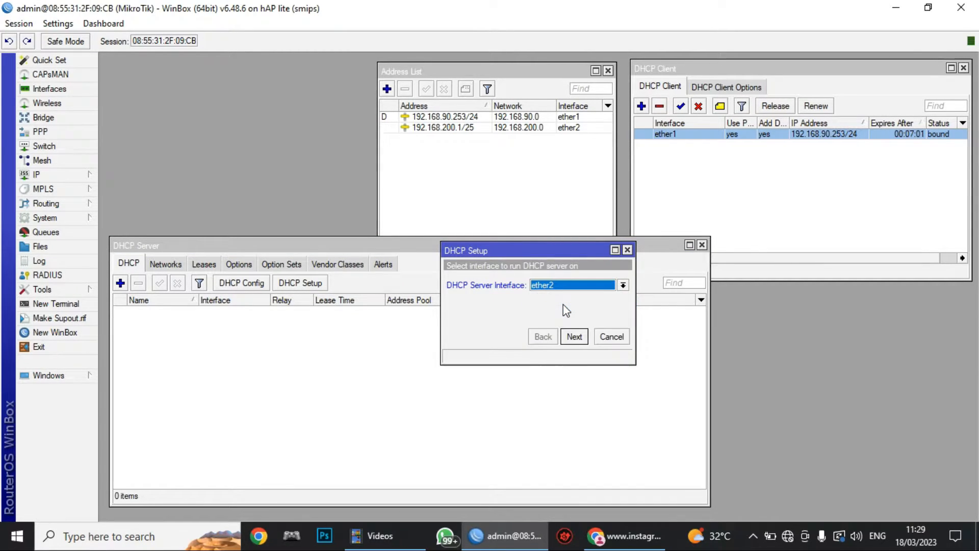
Accept all the proposed DHCP setup values, including gateway 192.168.200.1, and complete the wizard.
left_click(575, 336)
left_click(575, 337)
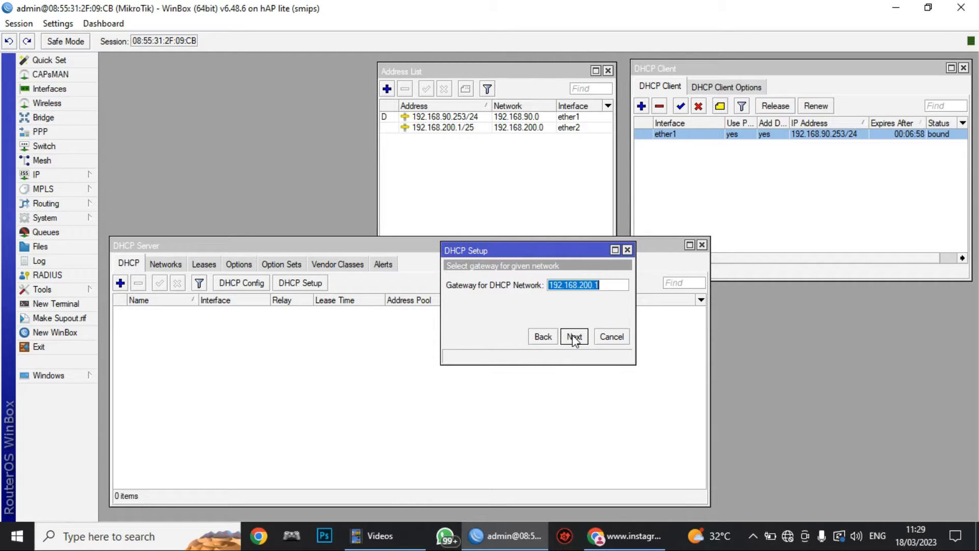
left_click(575, 337)
left_click(575, 337)
left_click(575, 337)
left_click(575, 337)
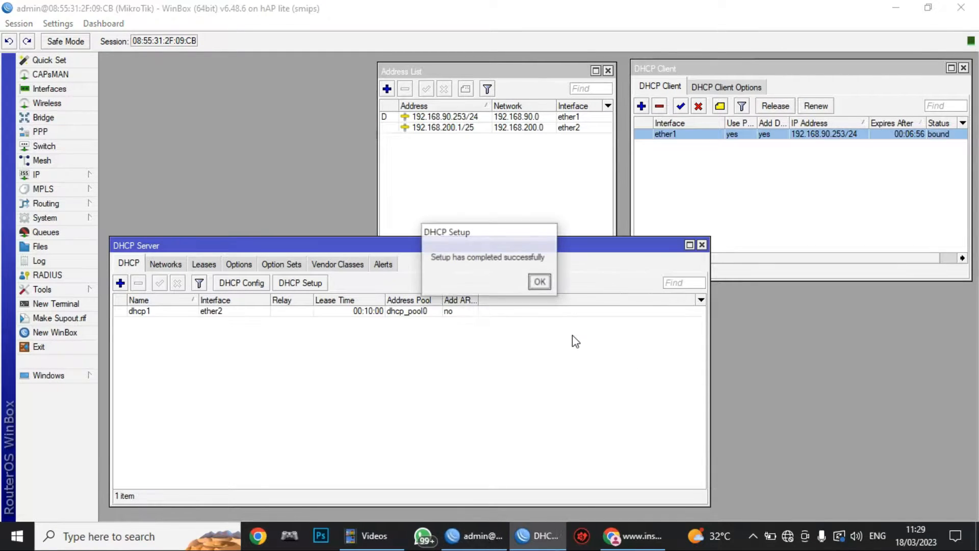
left_click(540, 282)
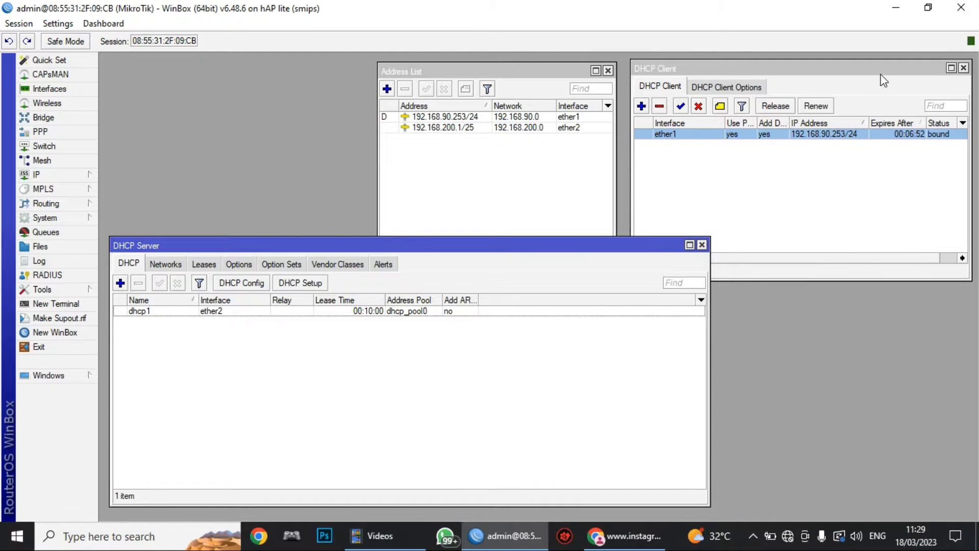
Switch to the Windows network adapter list and open the status of the Ethernet 10 connection.
left_click(897, 8)
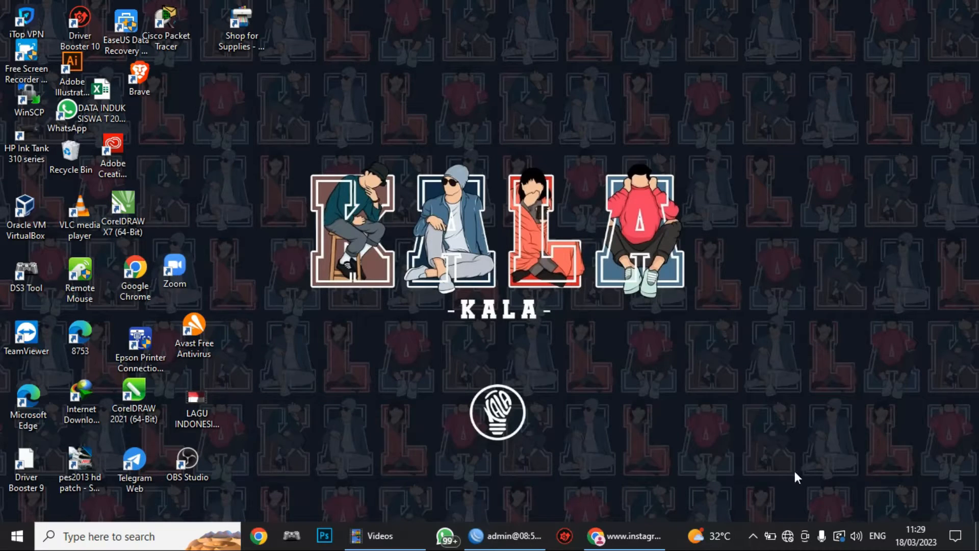
left_click(789, 535)
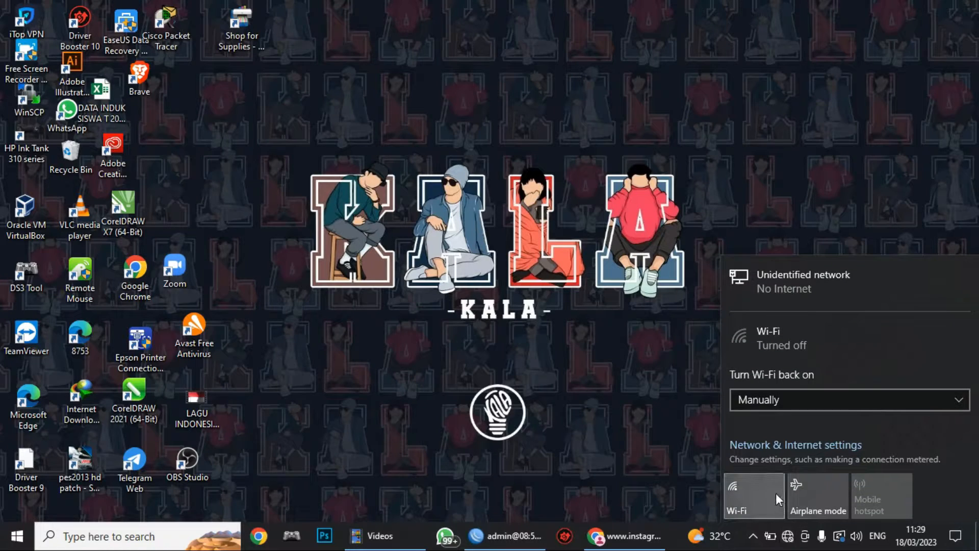
left_click(773, 449)
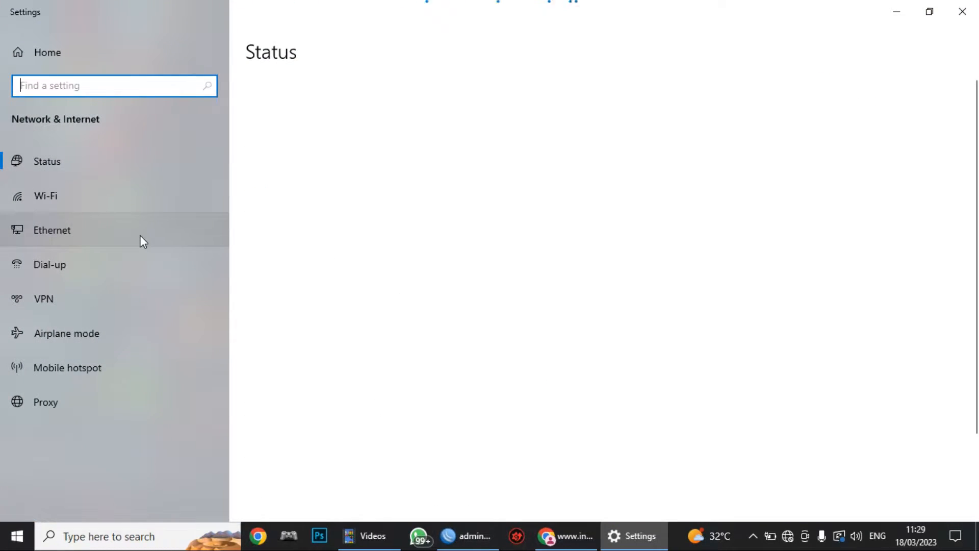
left_click(140, 238)
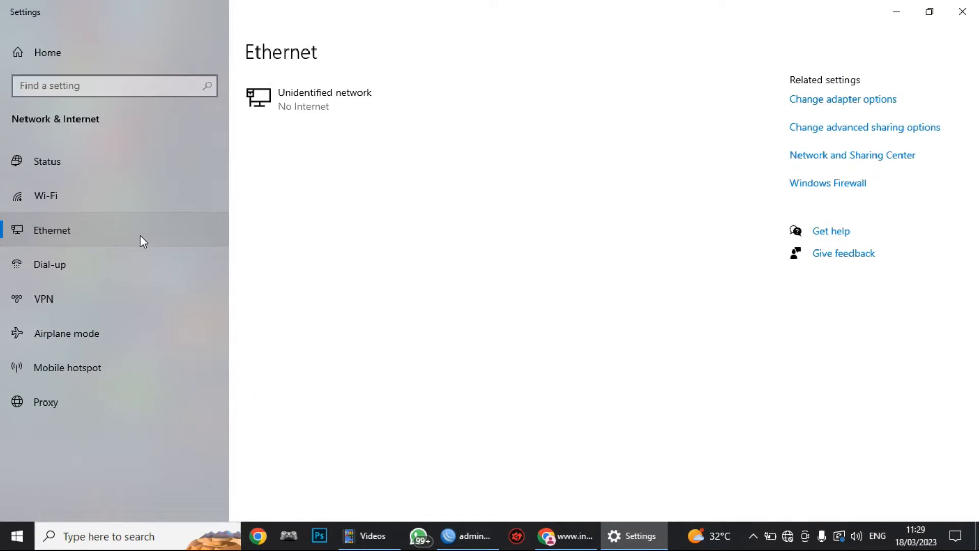
left_click(840, 101)
left_click(337, 112)
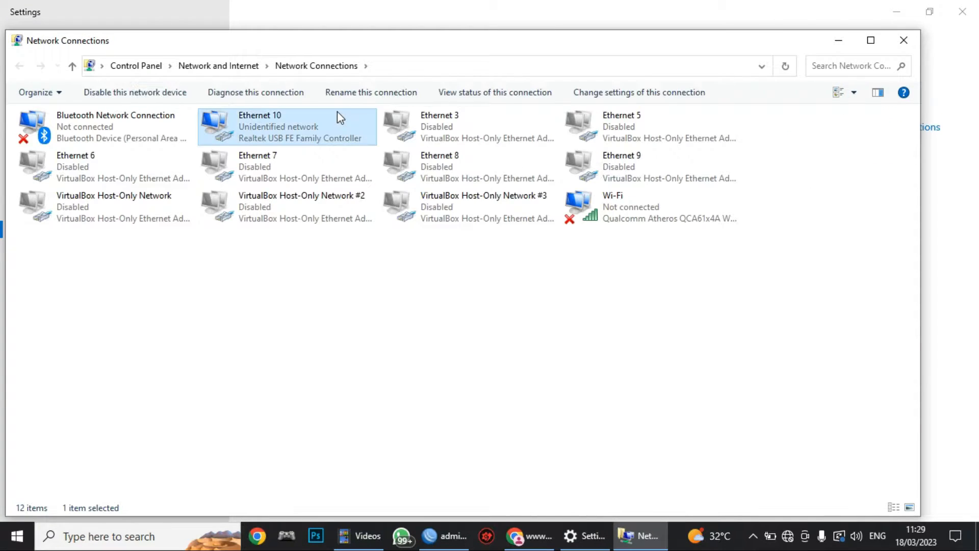
double_click(338, 112)
Check that Ethernet 10's IPv4 properties obtain the IP address and DNS server automatically, and confirm the dialogs.
left_click(415, 388)
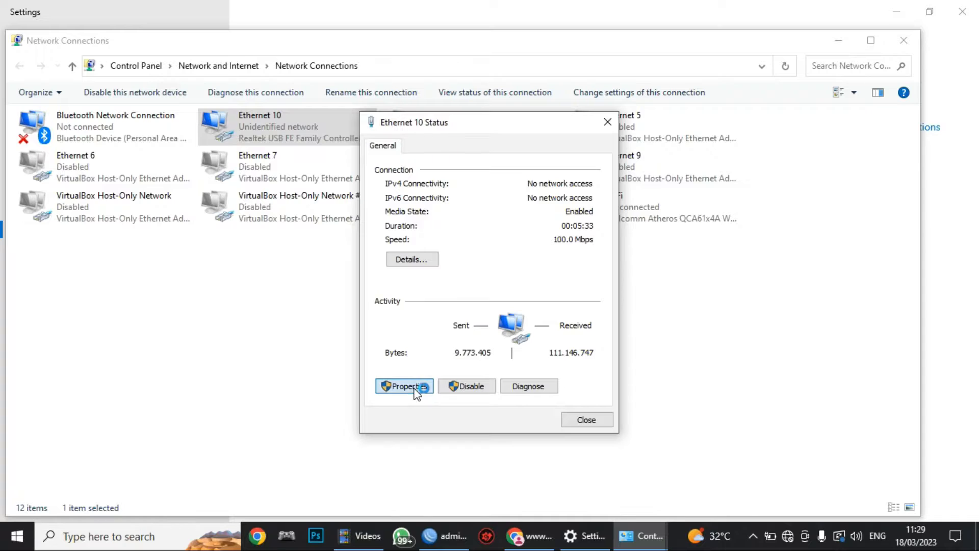
left_click(530, 300)
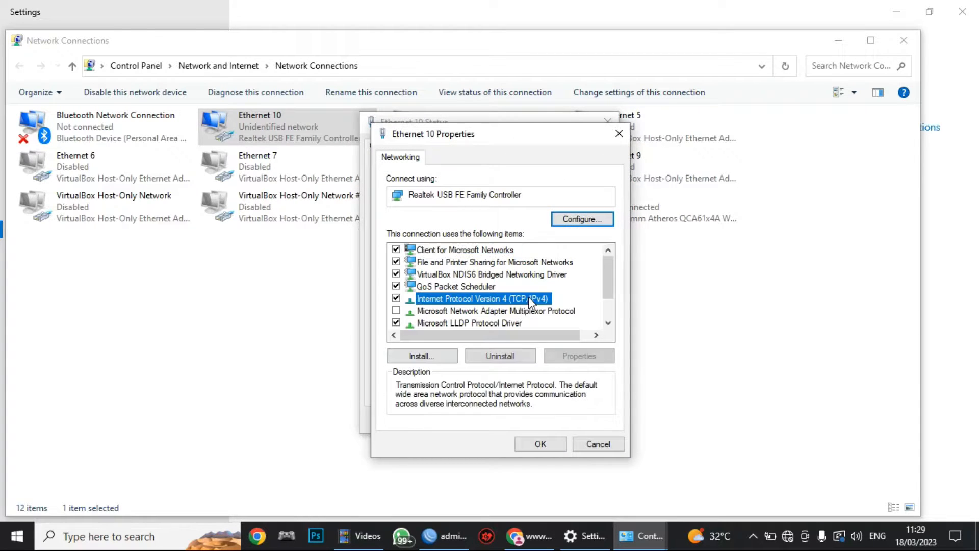
double_click(530, 300)
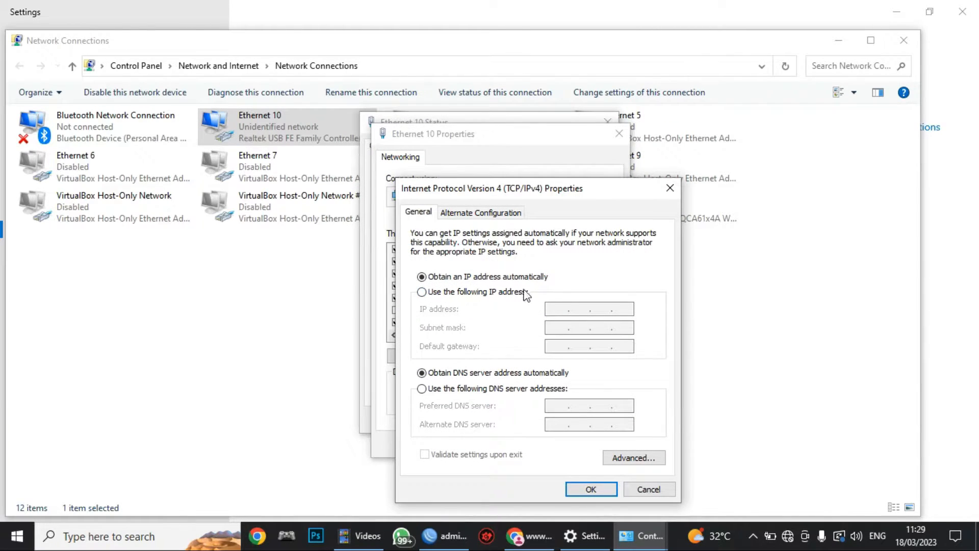
left_click(601, 488)
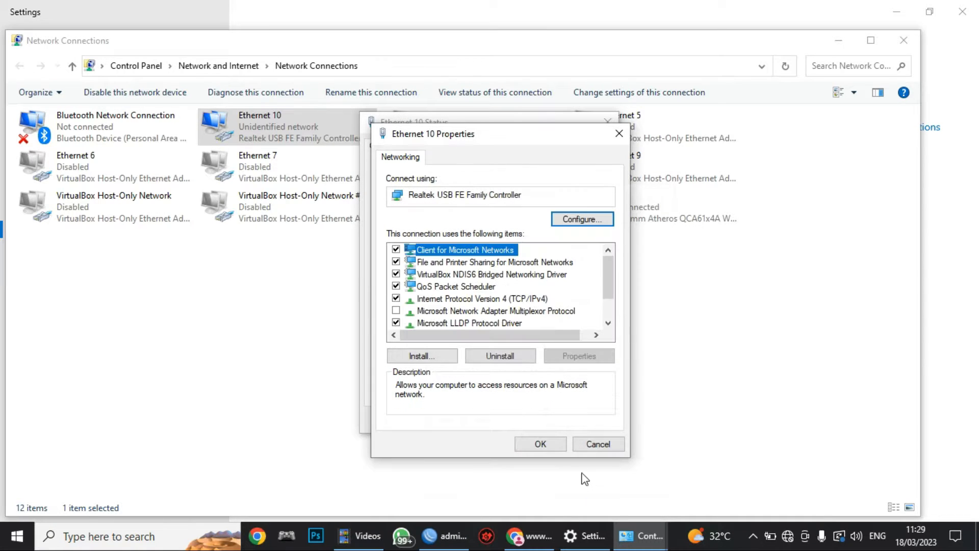
left_click(550, 448)
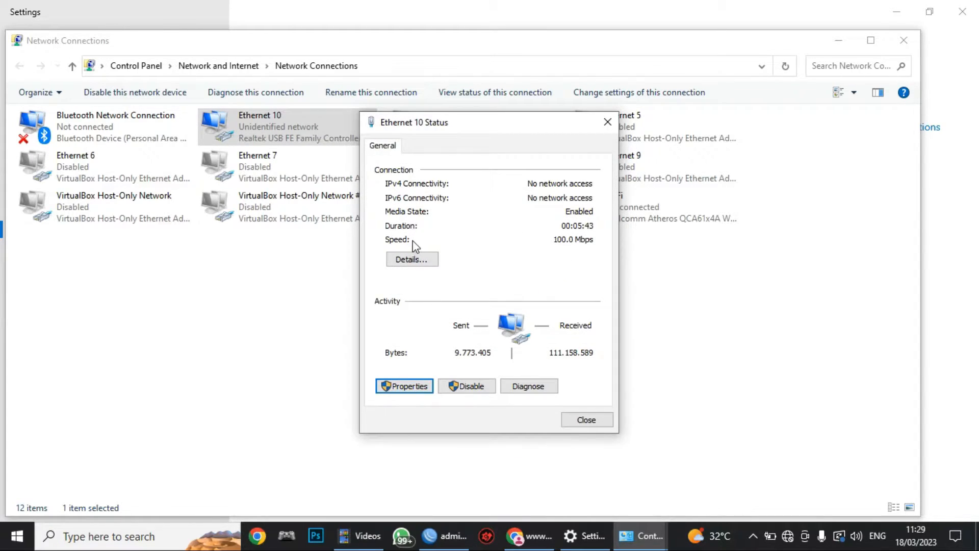
Check Ethernet 10's connection details, and disable and re-enable the adapter.
left_click(413, 258)
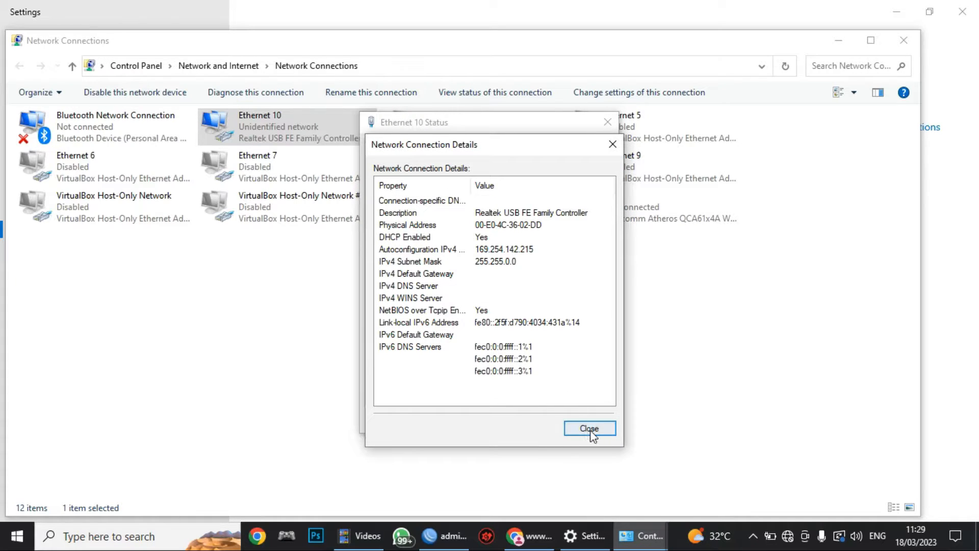
left_click(589, 428)
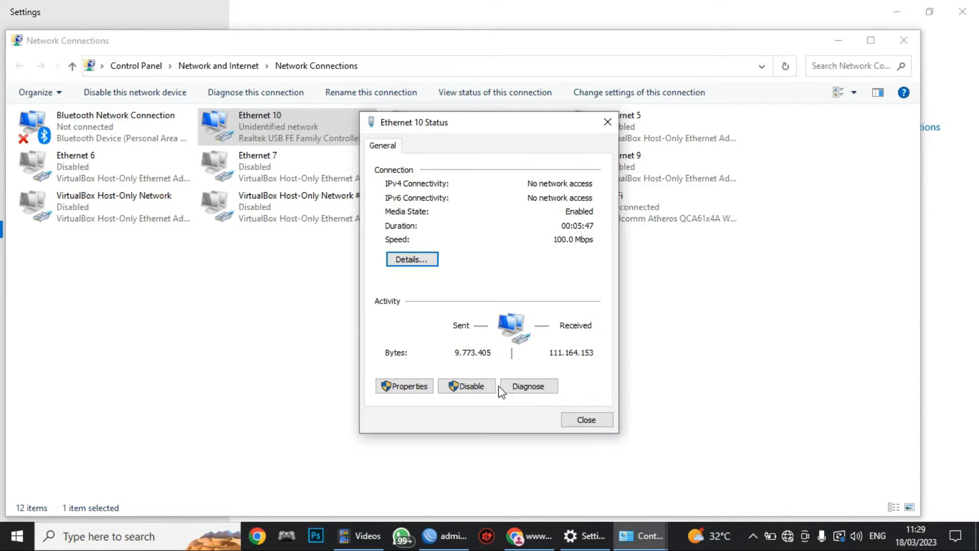
left_click(481, 385)
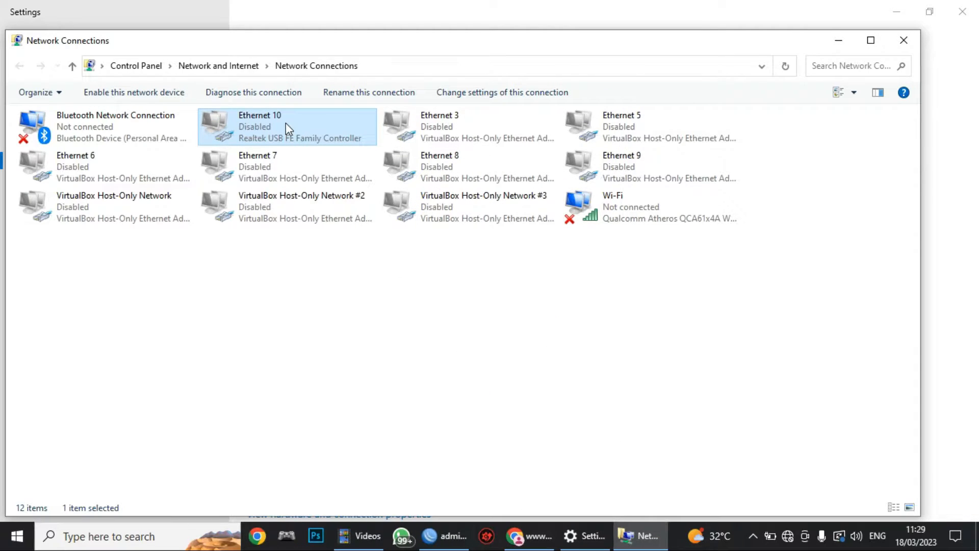
double_click(286, 122)
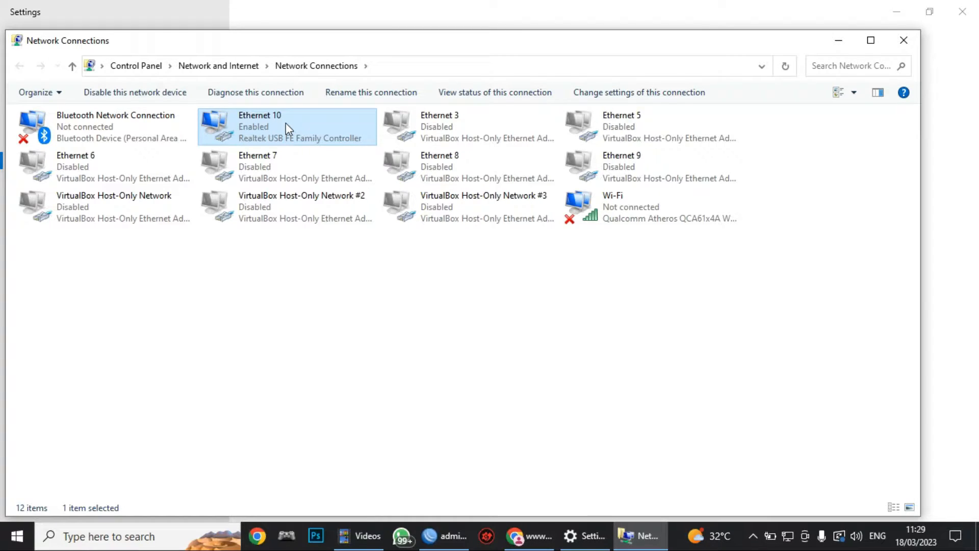
Review the IPv4 address, gateway, DHCP and DNS details of the Ethernet 10 connection, and close its dialogs.
double_click(285, 123)
left_click(429, 261)
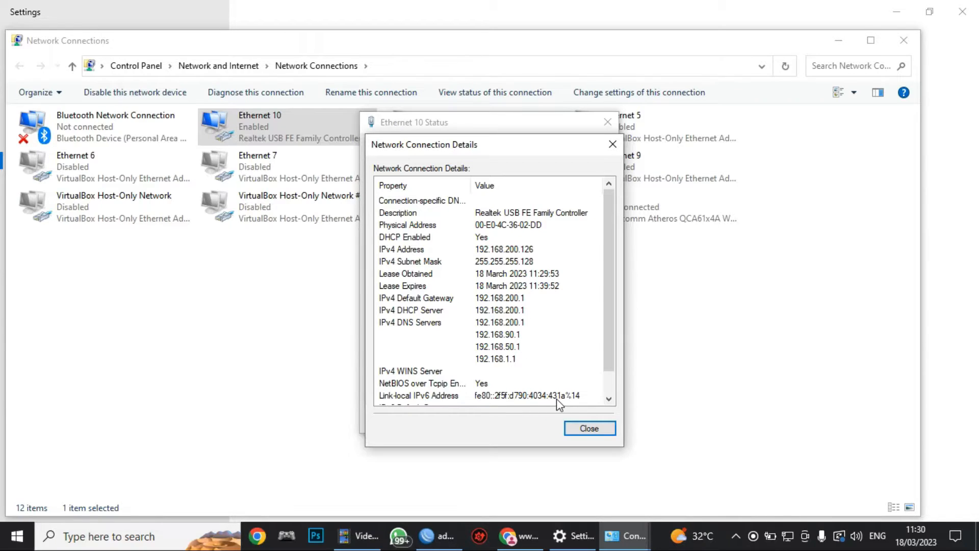
left_click(572, 424)
left_click(573, 423)
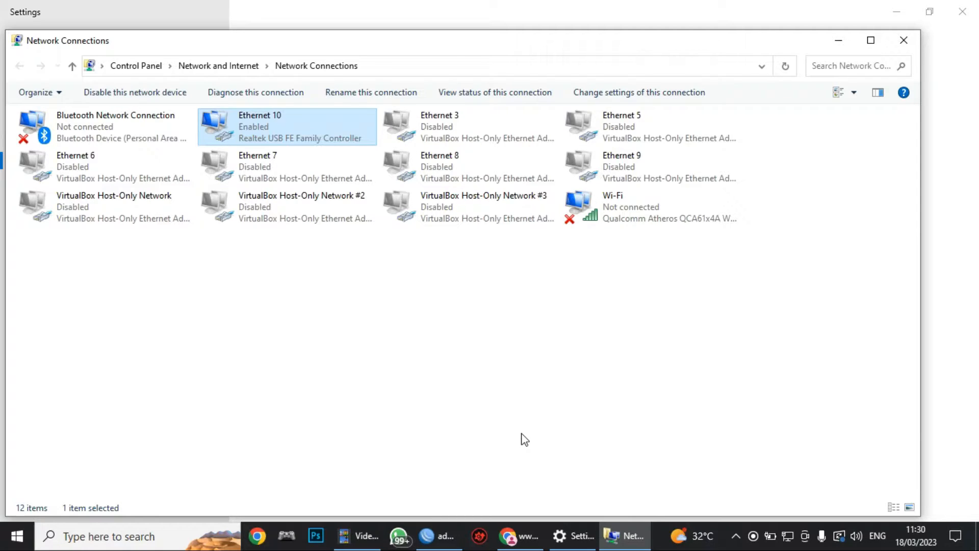
Open a Command Prompt, ping 8.8.8.8 to test internet access, and close the console.
key("super+r")
key("Return")
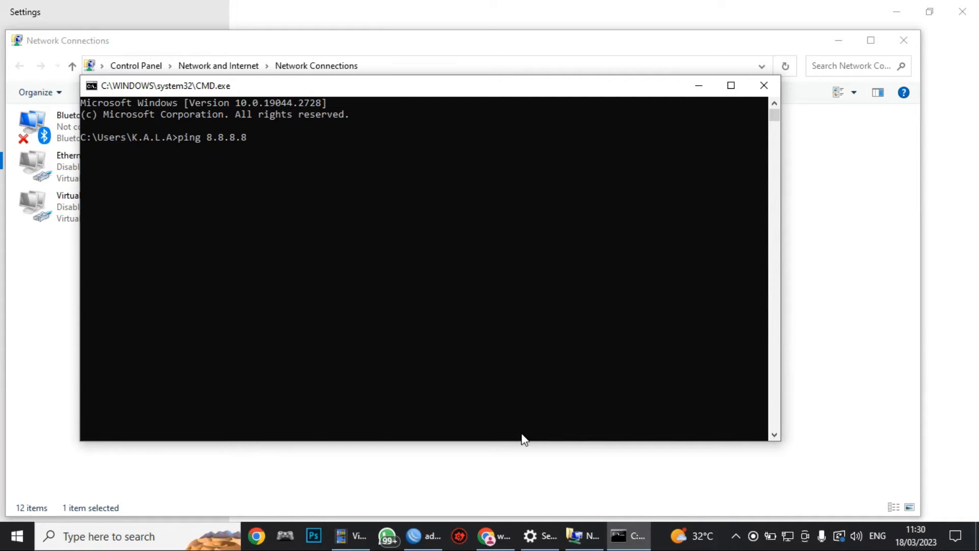
key("Return")
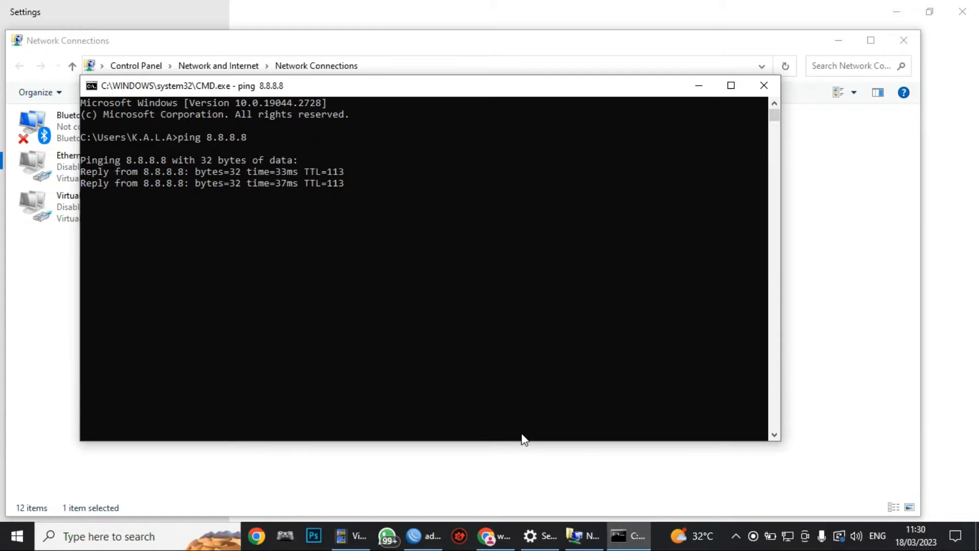
left_click(764, 85)
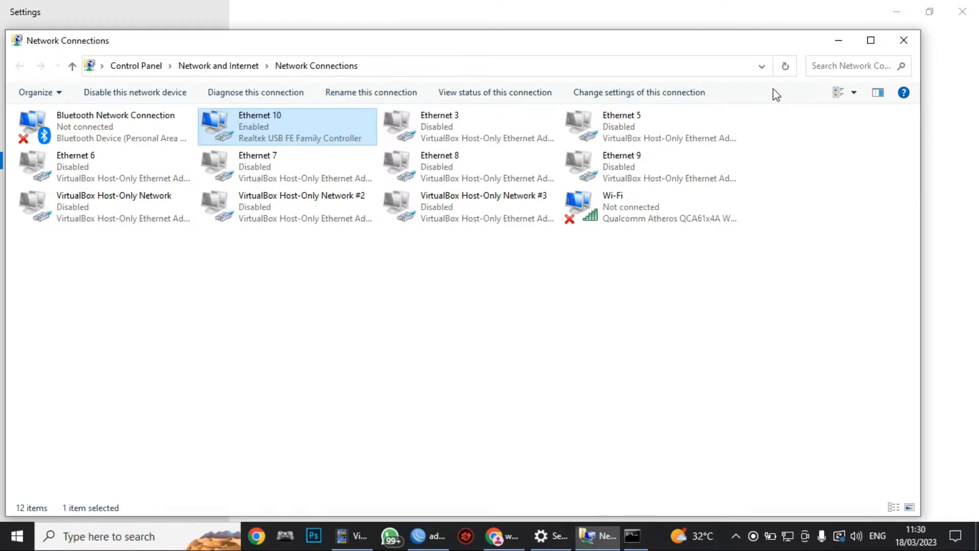
Switch to Chrome and reload mikrotik.com to test web access through the router.
left_click(263, 530)
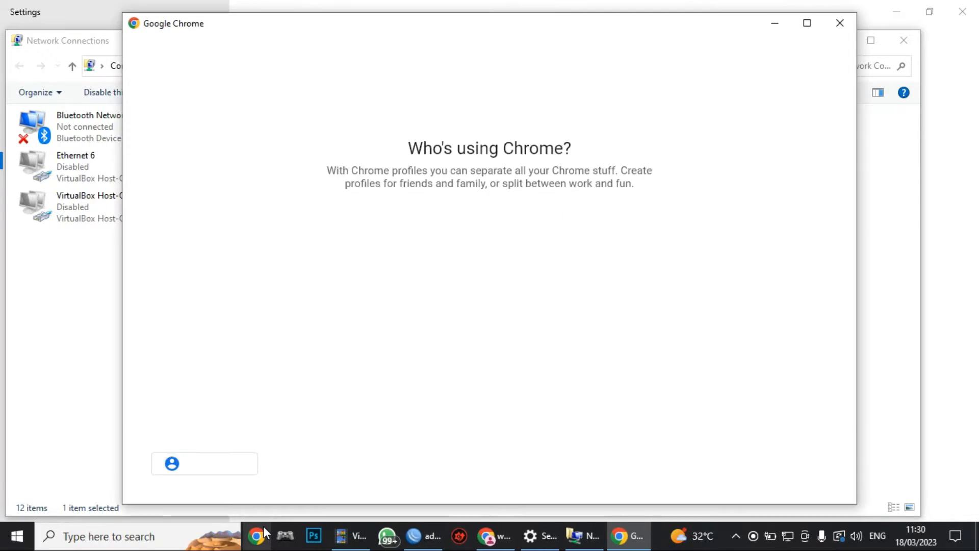
left_click(291, 246)
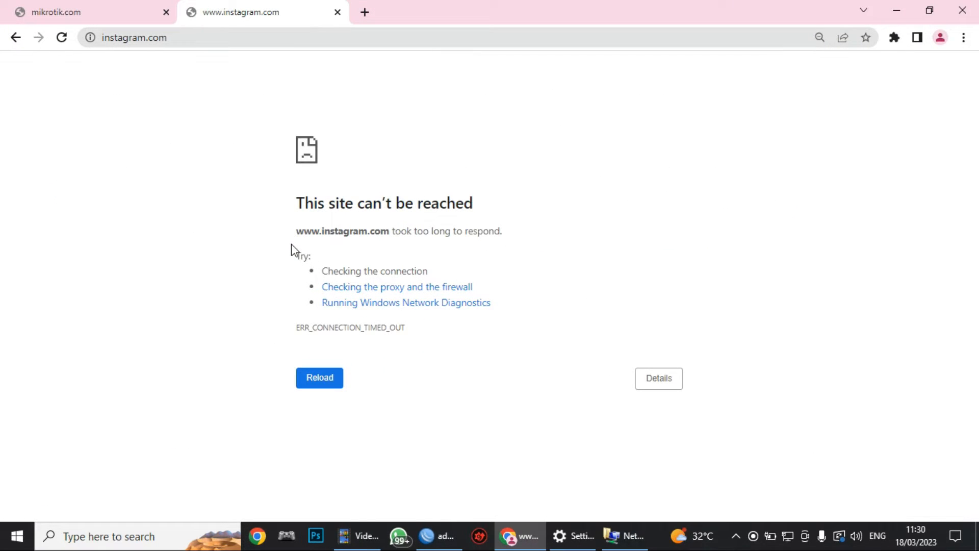
left_click(163, 18)
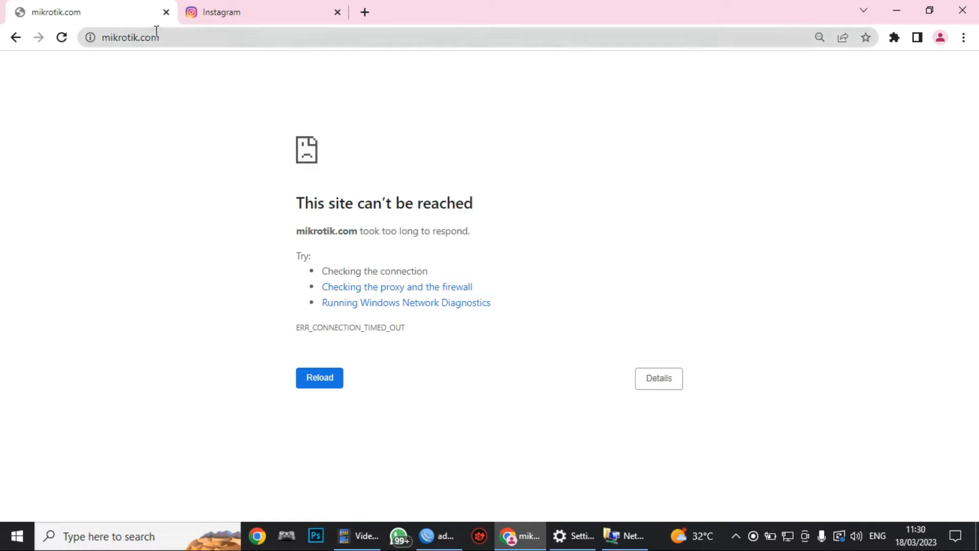
left_click(142, 38)
key("Return")
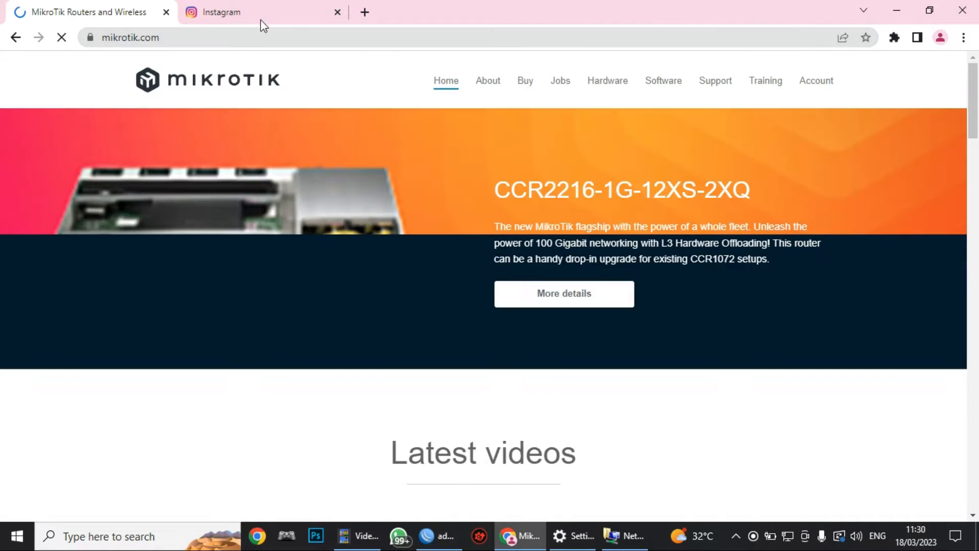
Check the MikroTik and Instagram pages, and search for youtube in the Instagram tab to open the YouTube website.
left_click(365, 12)
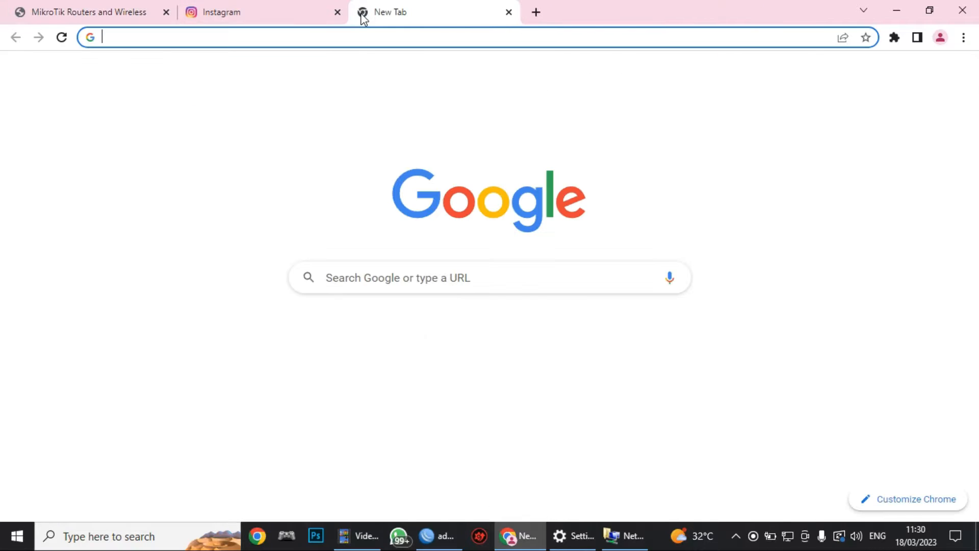
left_click(232, 5)
left_click(153, 6)
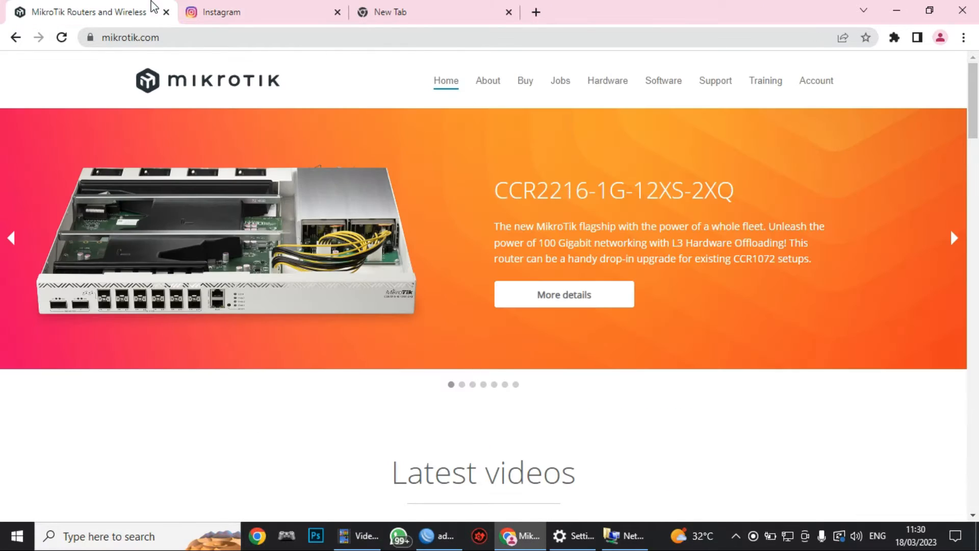
left_click(349, 8)
left_click(317, 37)
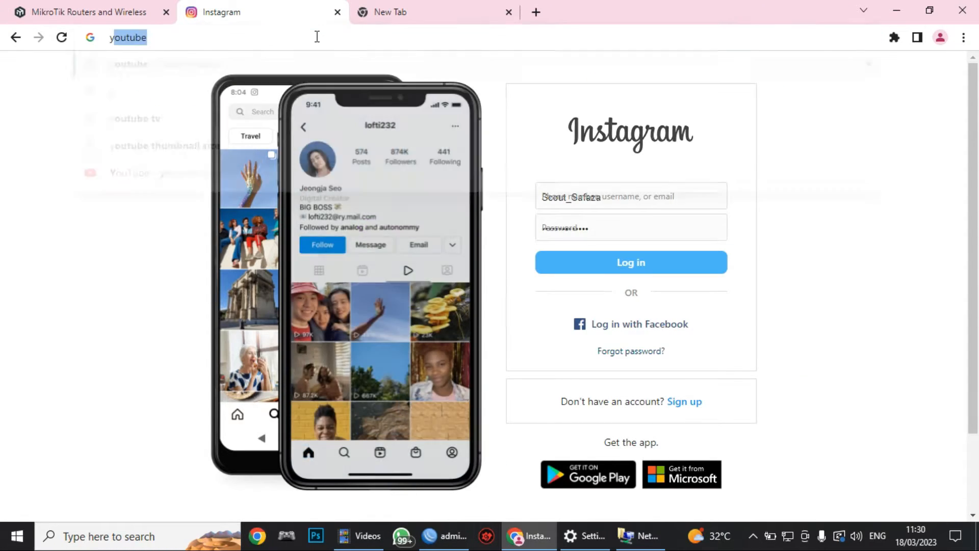
type("you")
key("Return")
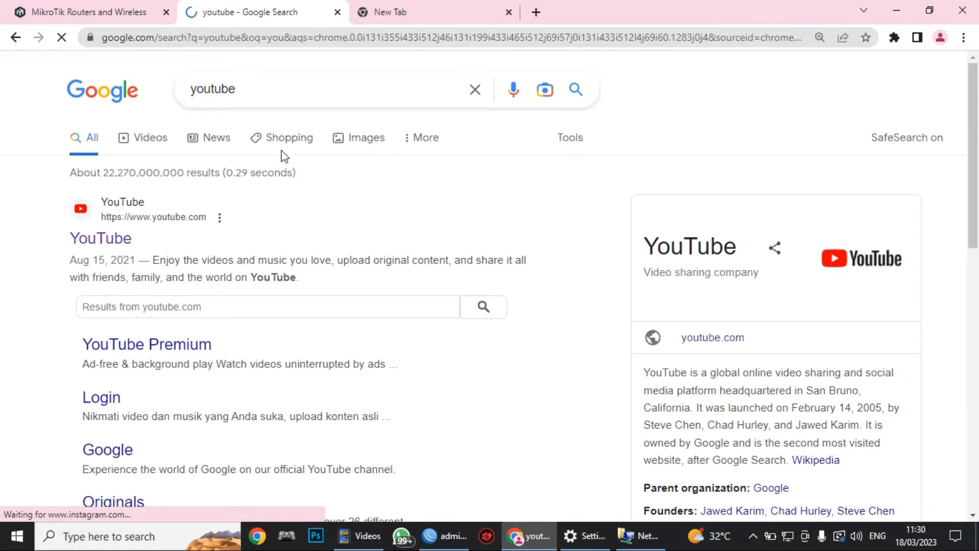
left_click(104, 238)
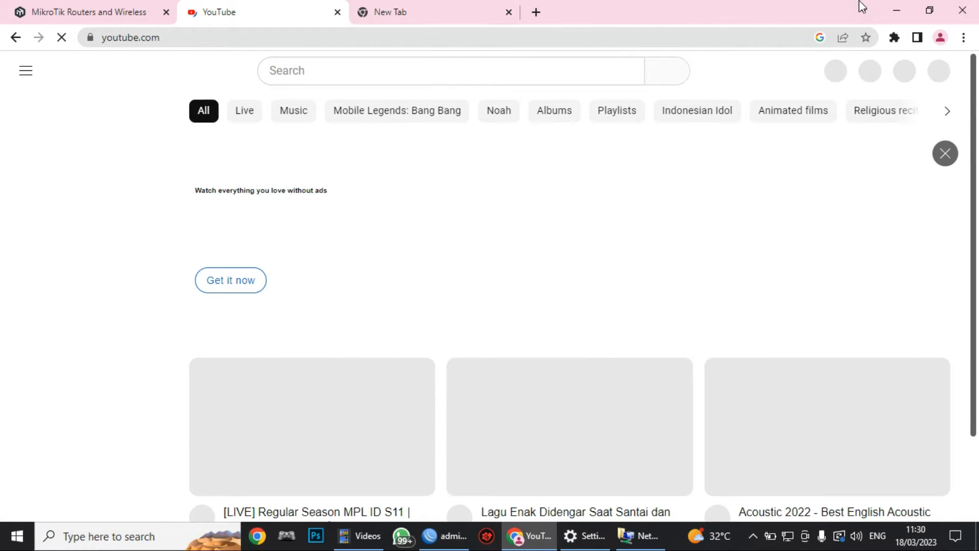
Close the browser and the Network Connections window, switch back to WinBox, and close the DHCP Server window.
left_click(963, 10)
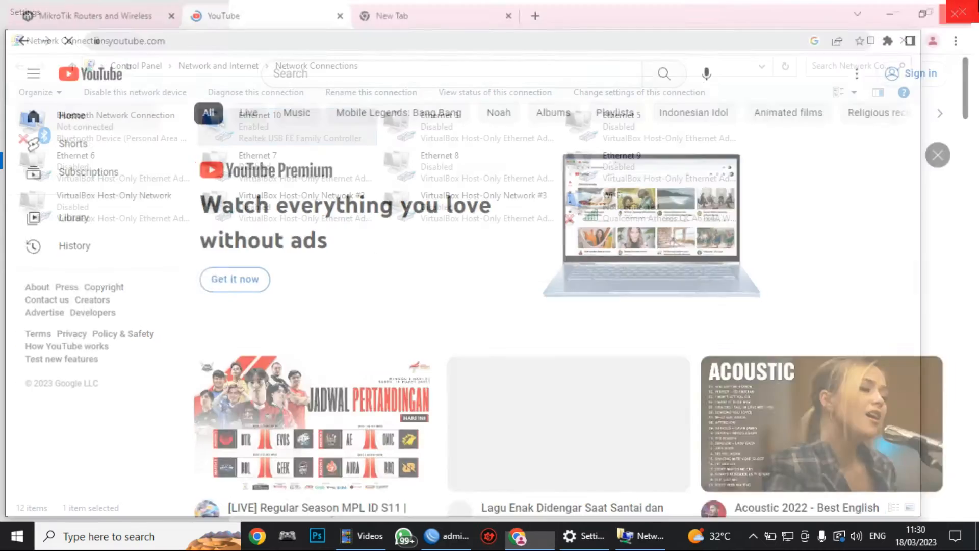
left_click(914, 36)
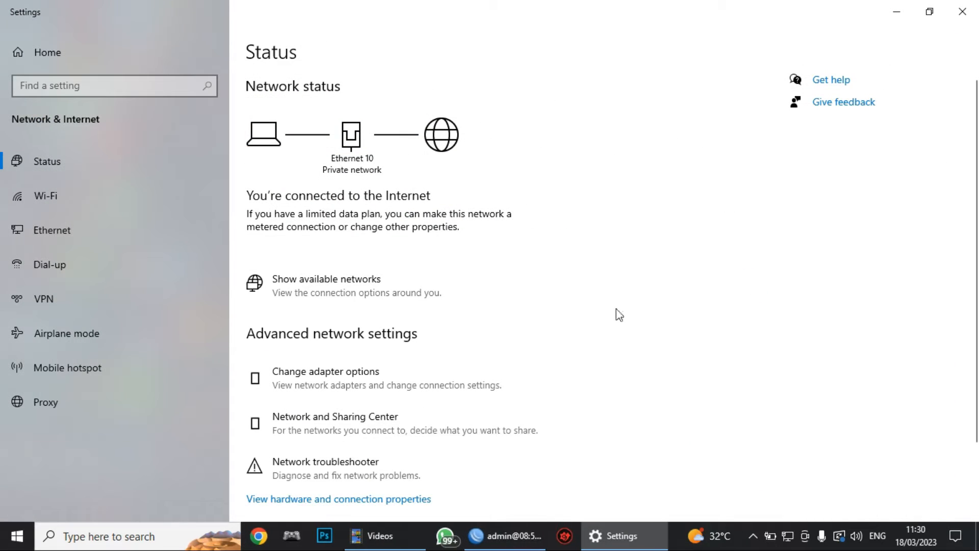
left_click(473, 544)
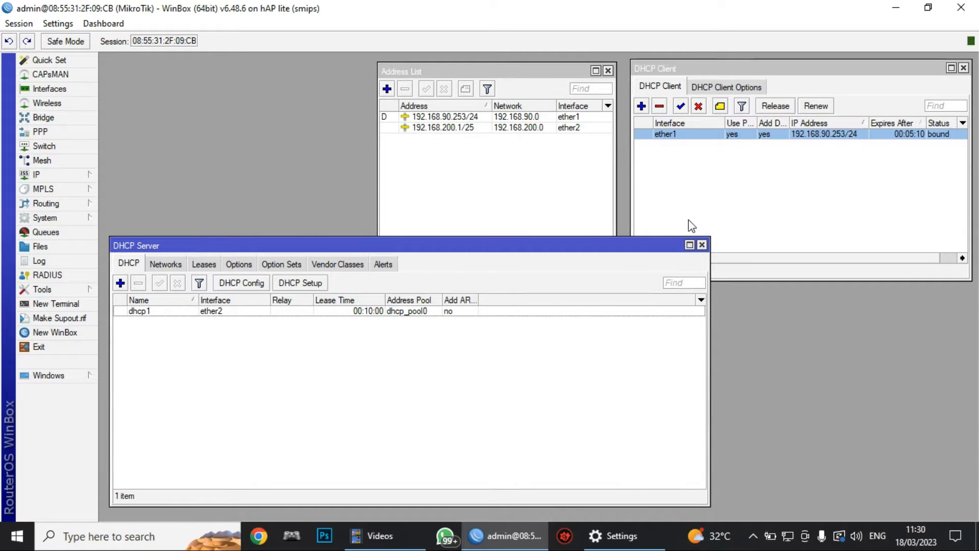
left_click(702, 245)
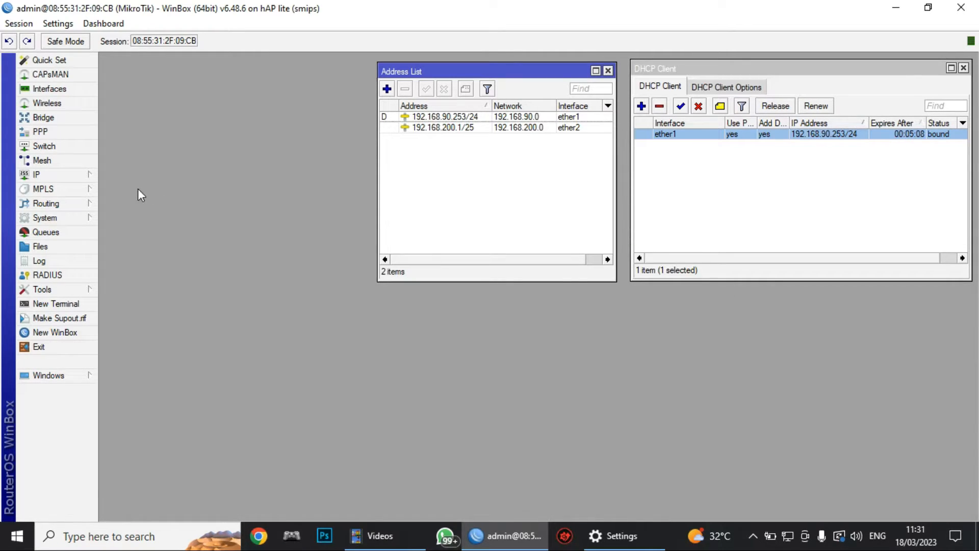
Add a firewall address list entry named mikrotik with the address mikrotik.com.
left_click(95, 177)
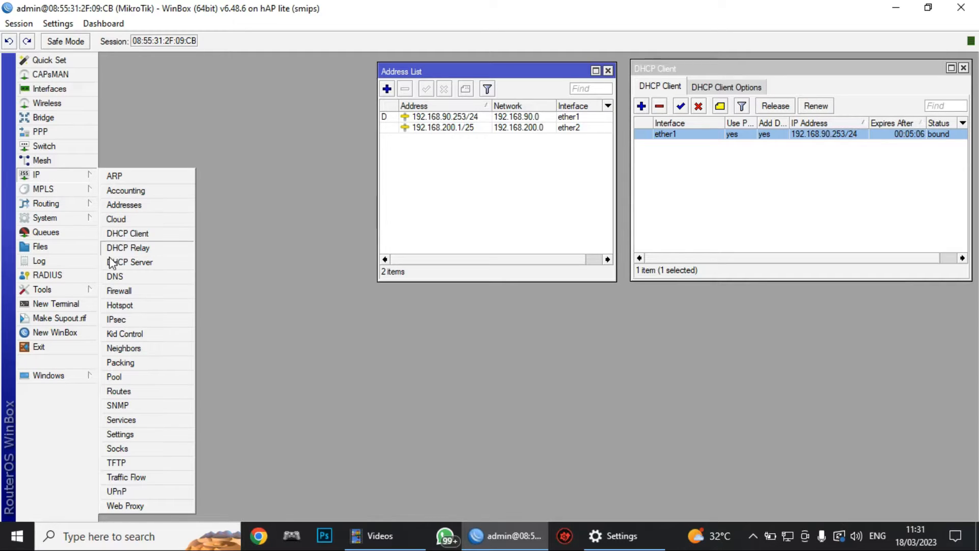
left_click(114, 291)
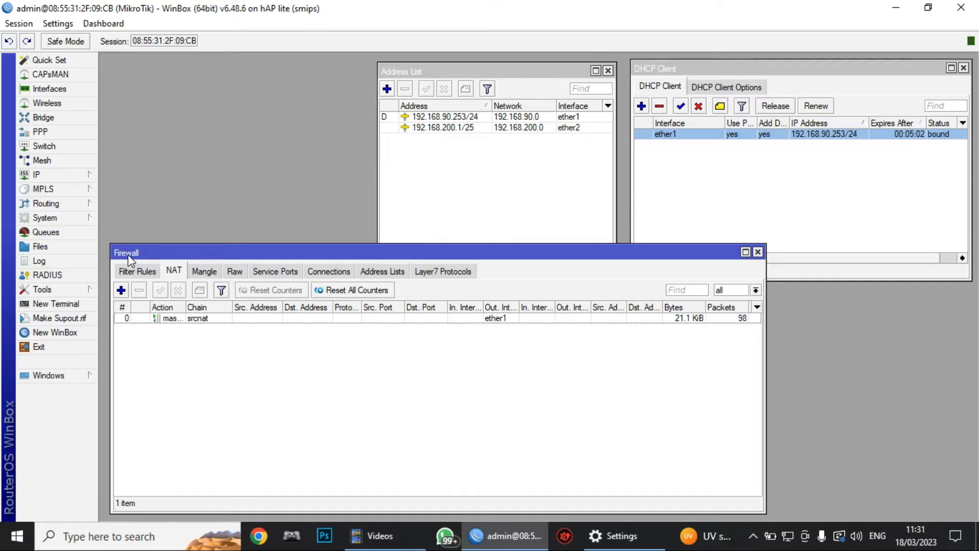
left_click(372, 271)
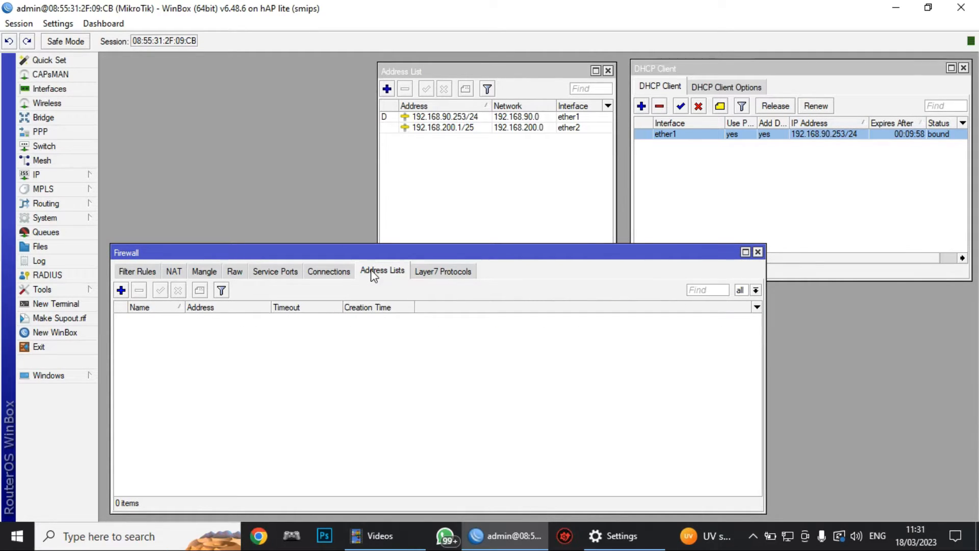
left_click(121, 290)
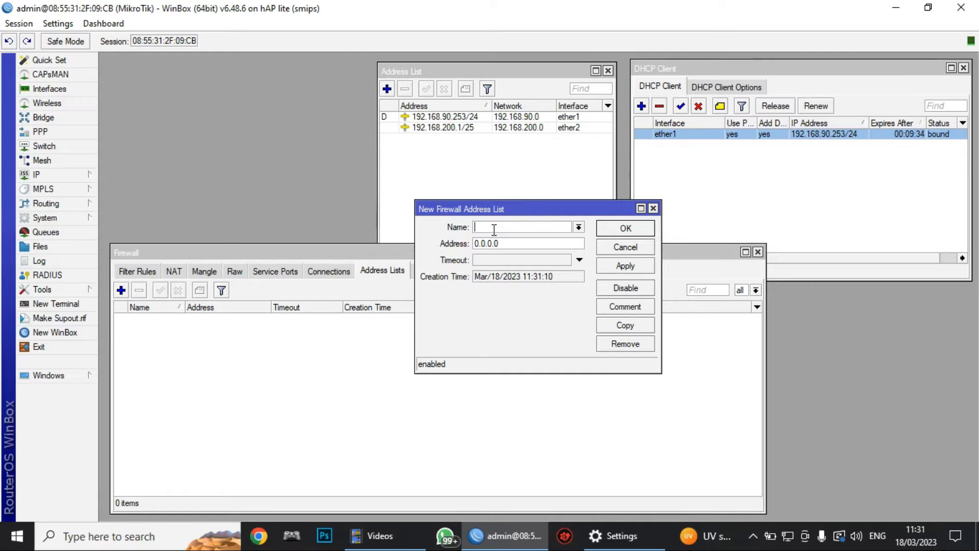
type("mikrotik")
key("Tab")
type("mikrotik.com")
key("ctrl+a")
left_click(620, 266)
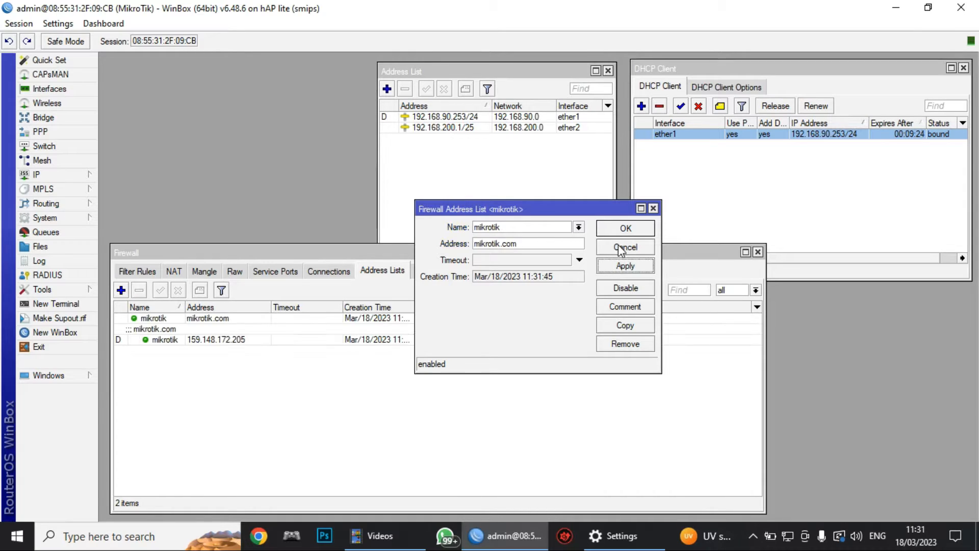
left_click(624, 228)
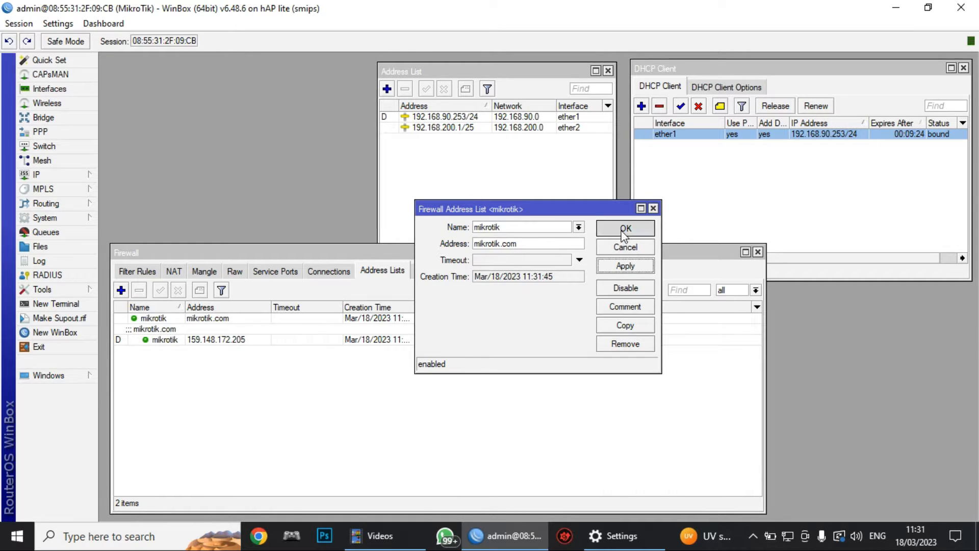
Start a new firewall filter rule on the forward chain with ether2 as its incoming interface.
left_click(154, 271)
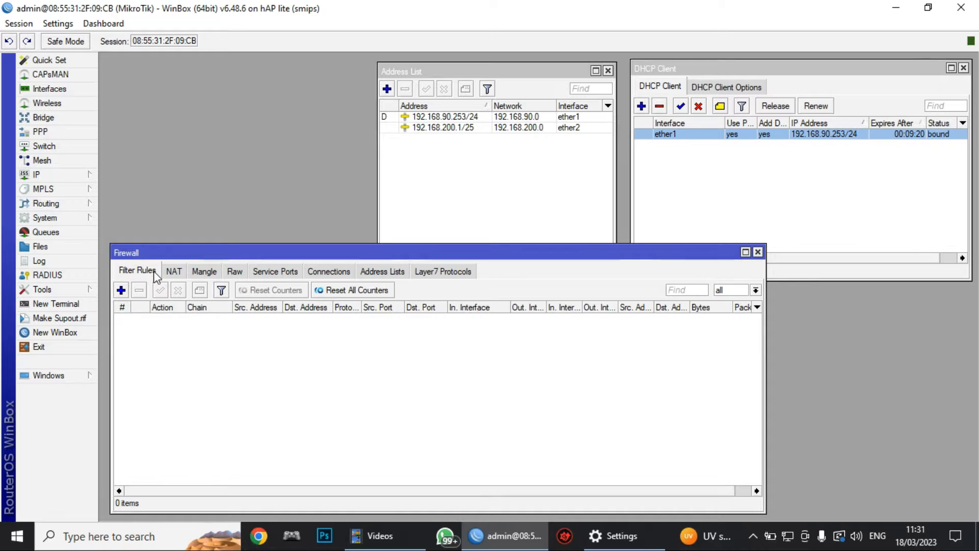
left_click(121, 290)
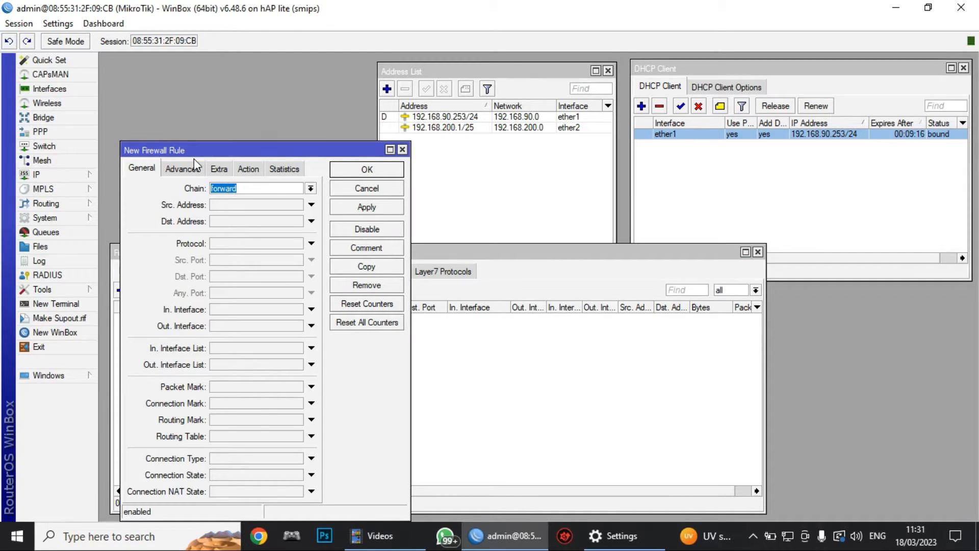
left_click_drag(196, 154, 550, 133)
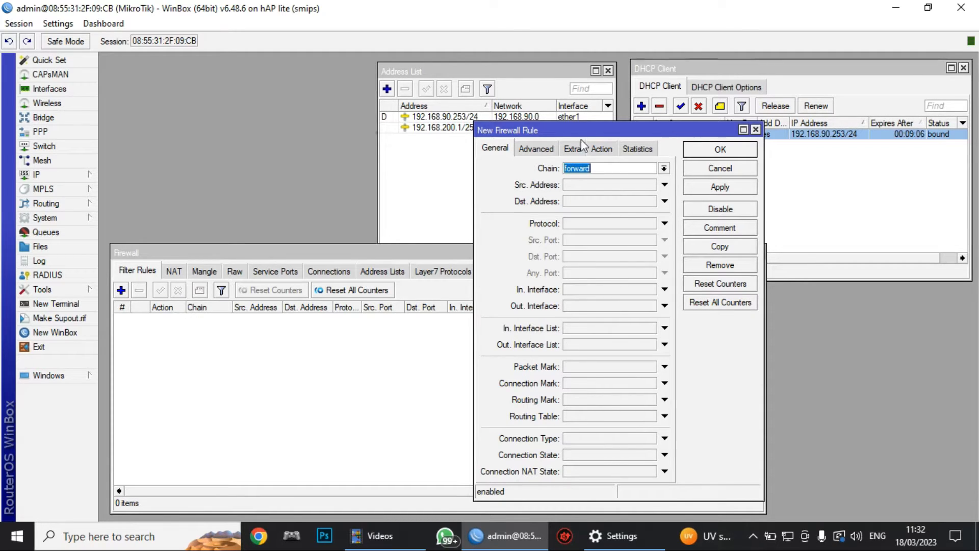
left_click_drag(584, 134, 692, 124)
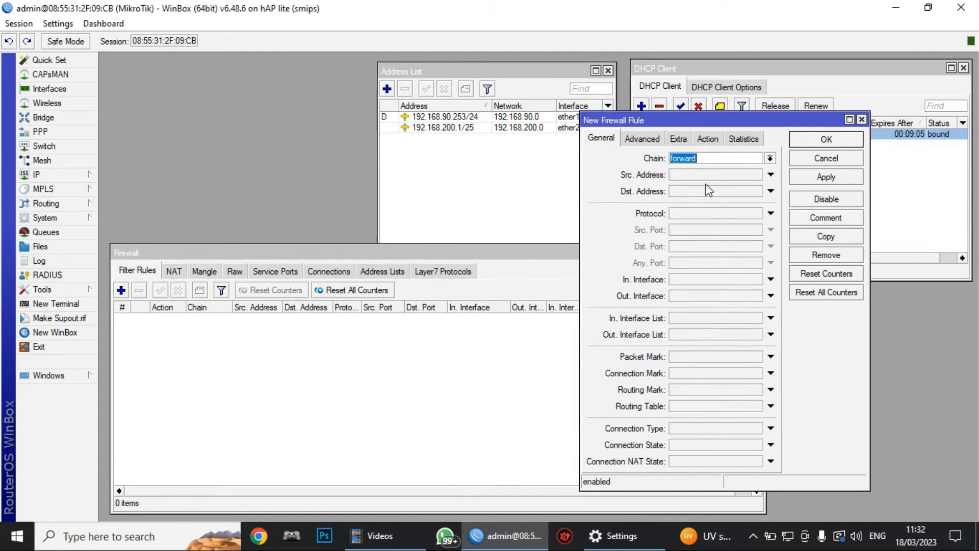
left_click(715, 279)
left_click(713, 286)
left_click(712, 283)
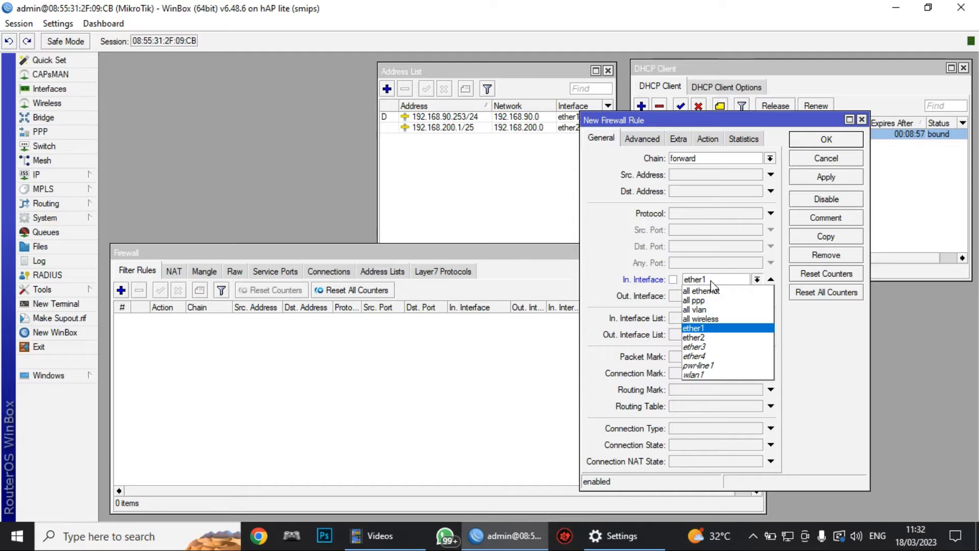
left_click(694, 338)
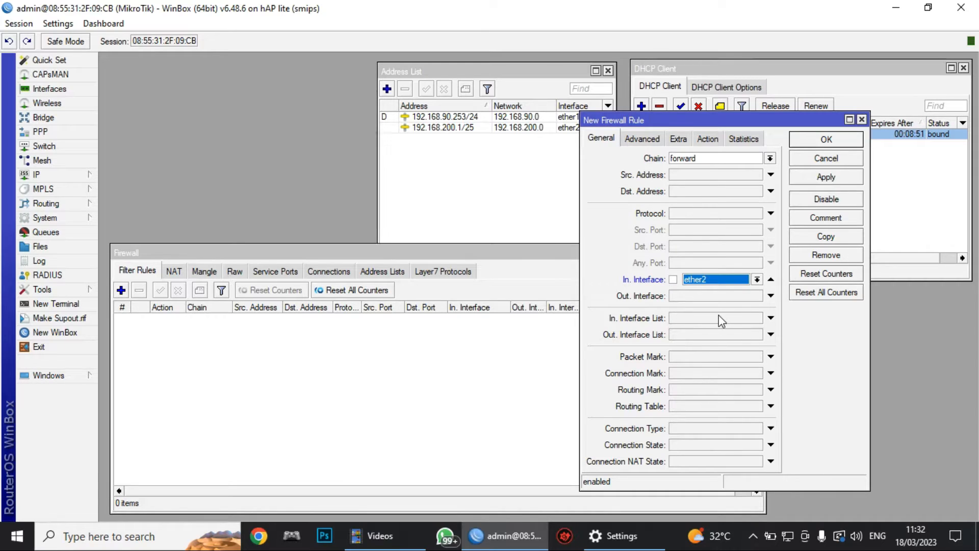
left_click(769, 280)
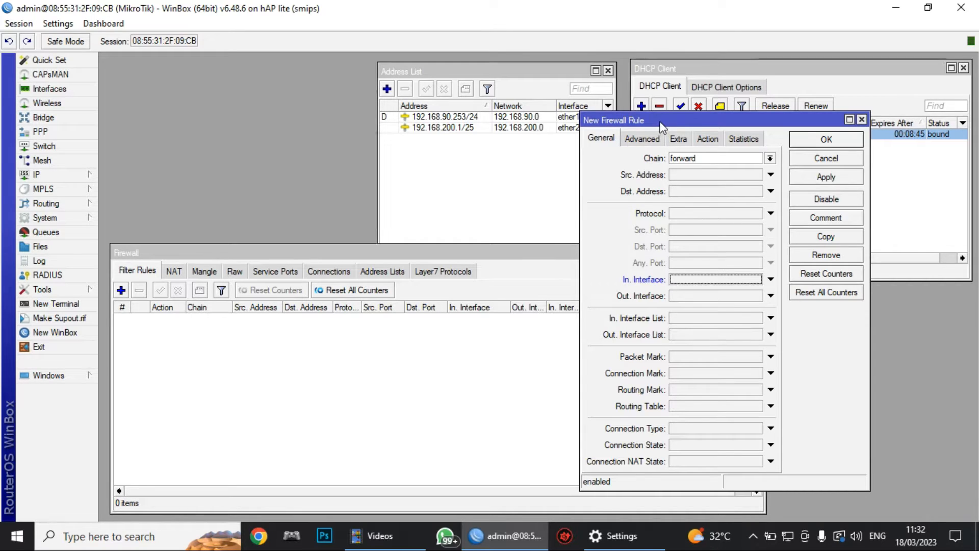
left_click_drag(659, 121, 707, 87)
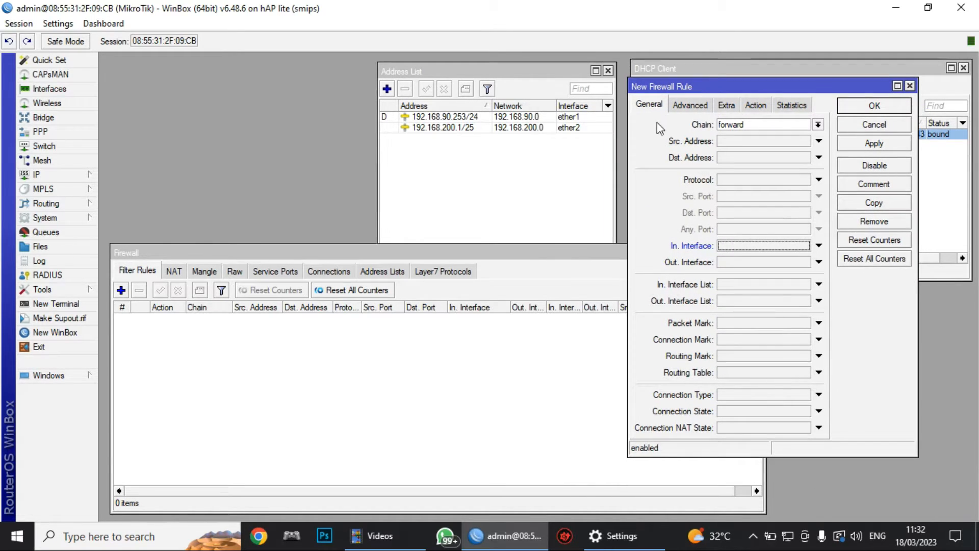
left_click(439, 128)
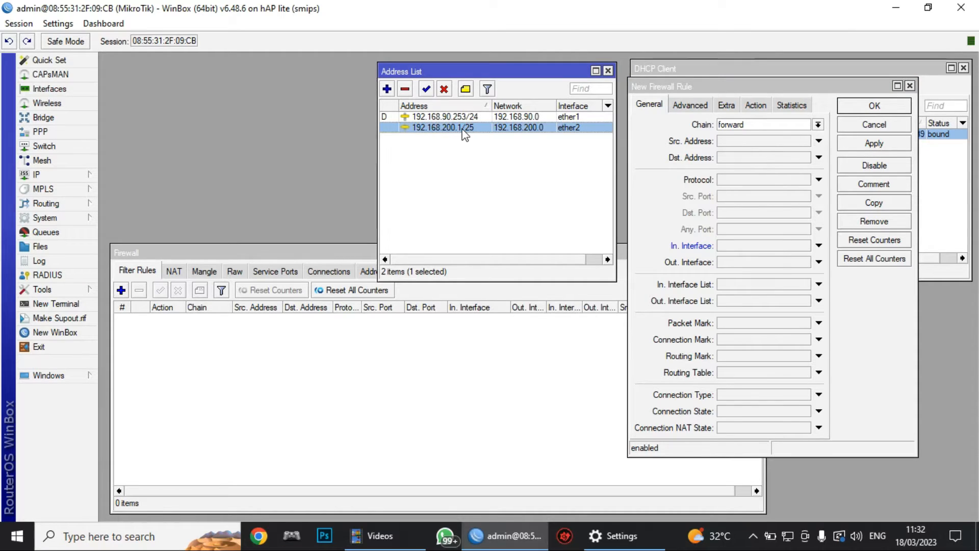
mouse_move(466, 131)
left_click(732, 143)
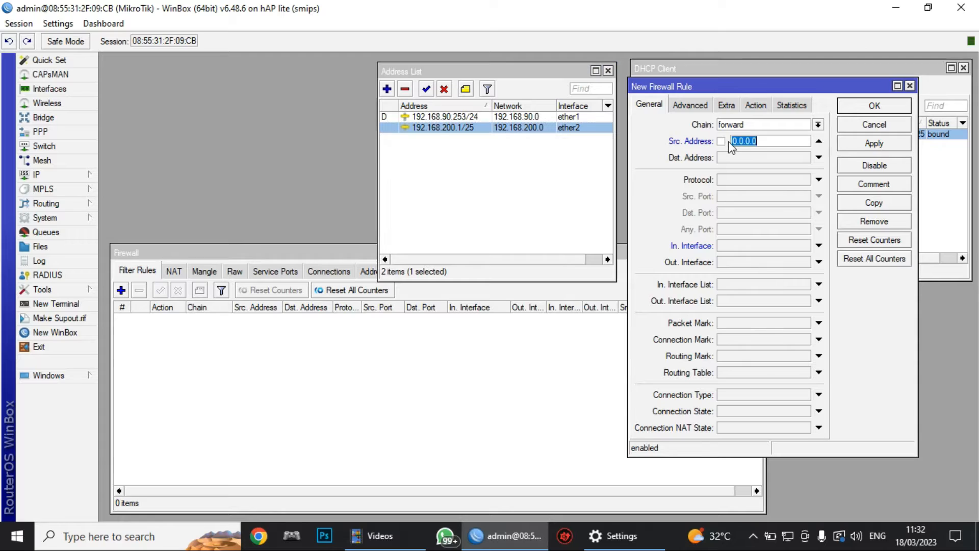
type("192.168.200.5")
key("BackSpace")
type("0/2")
key("BackSpace")
left_click(819, 140)
left_click(749, 251)
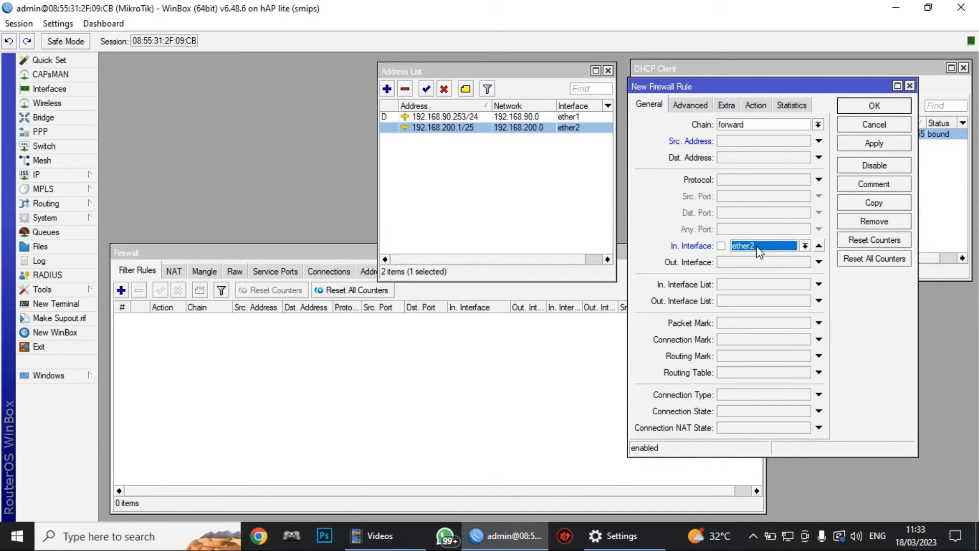
Set the new firewall rule's destination address list to mikrotik.
left_click(690, 105)
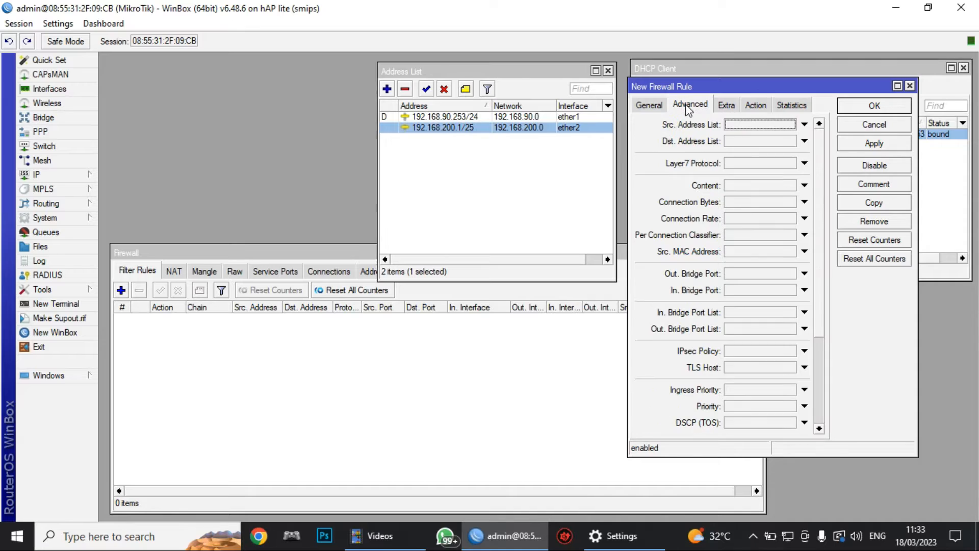
left_click(744, 142)
left_click(792, 141)
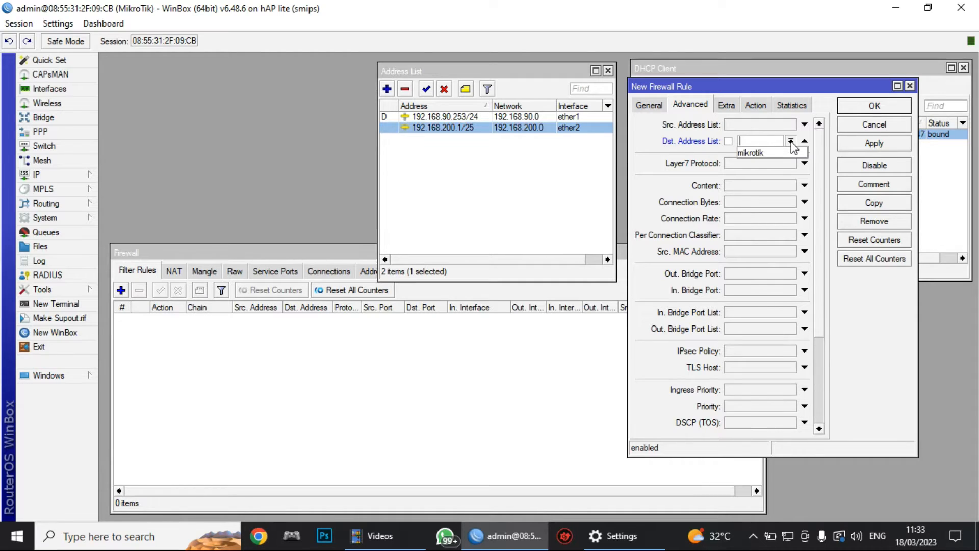
left_click(771, 152)
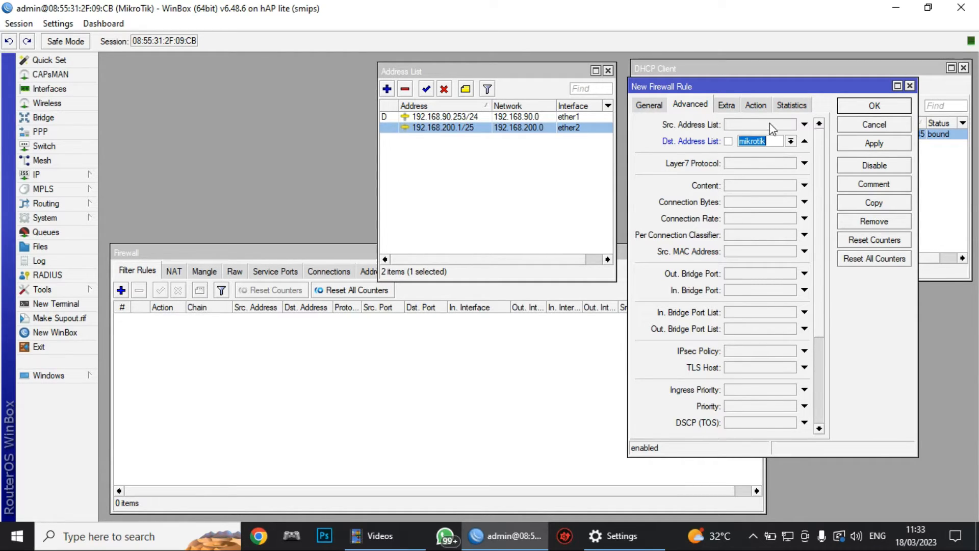
Set the mikrotik rule's action to drop, then apply and save the rule.
left_click(758, 106)
left_click(739, 124)
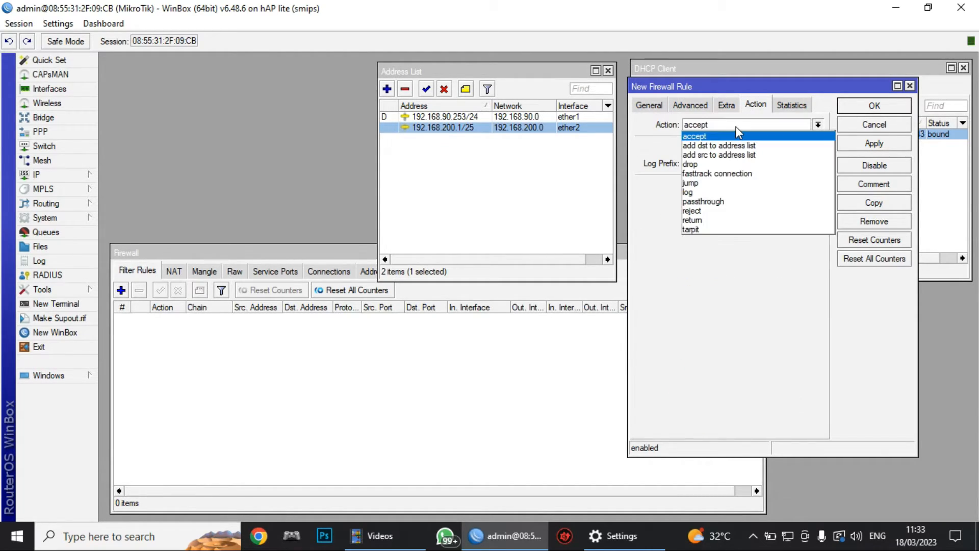
left_click(720, 164)
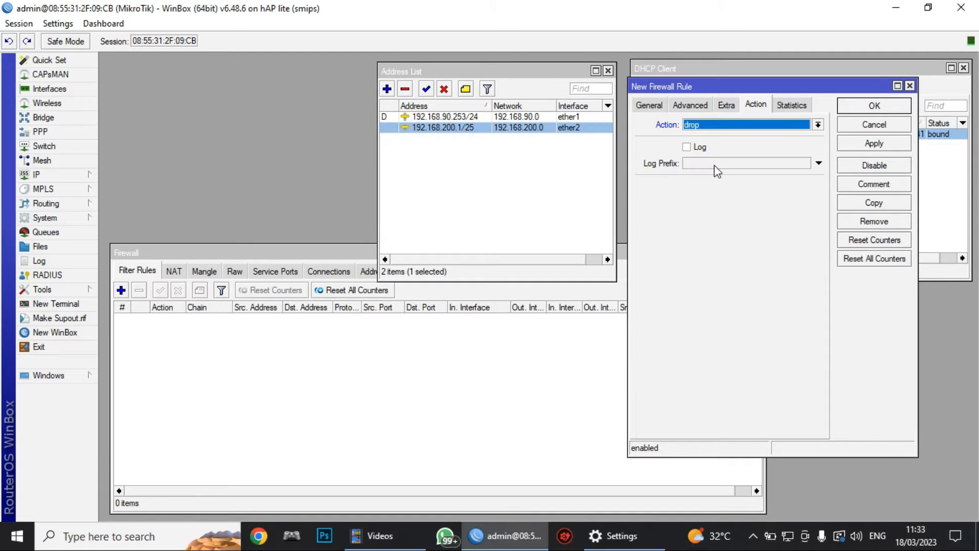
left_click(867, 145)
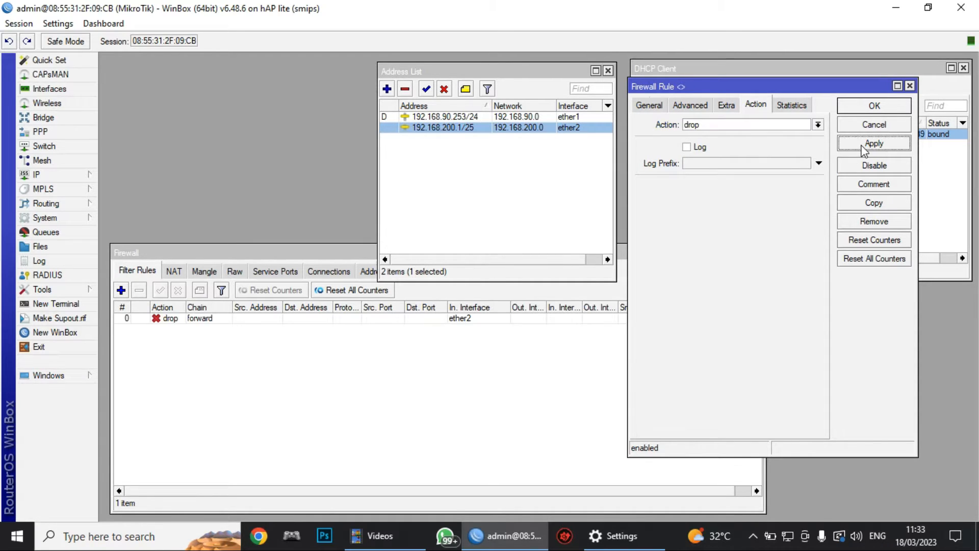
left_click(869, 112)
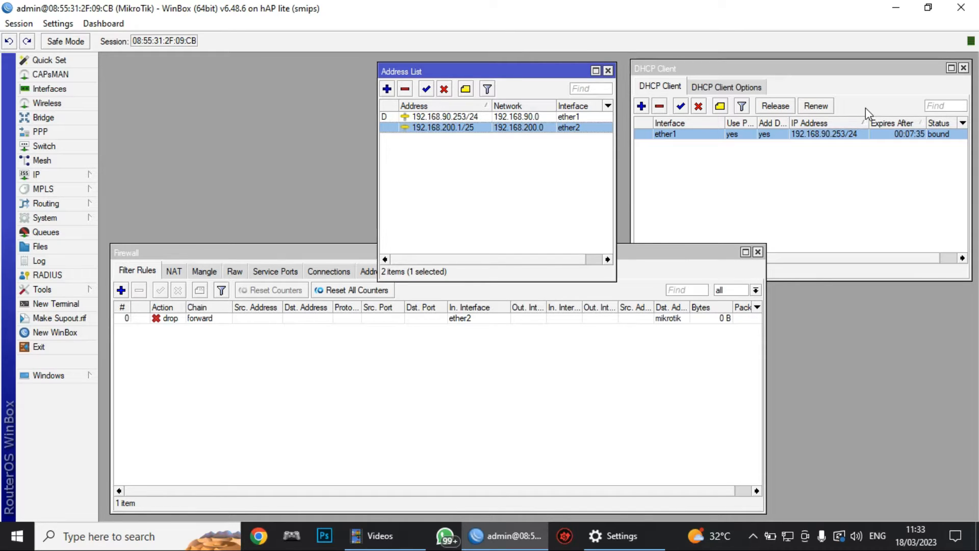
Open a Windows Command Prompt, ping mikrotik.com to test the block, and close the Command Prompt.
key("super+r")
key("Return")
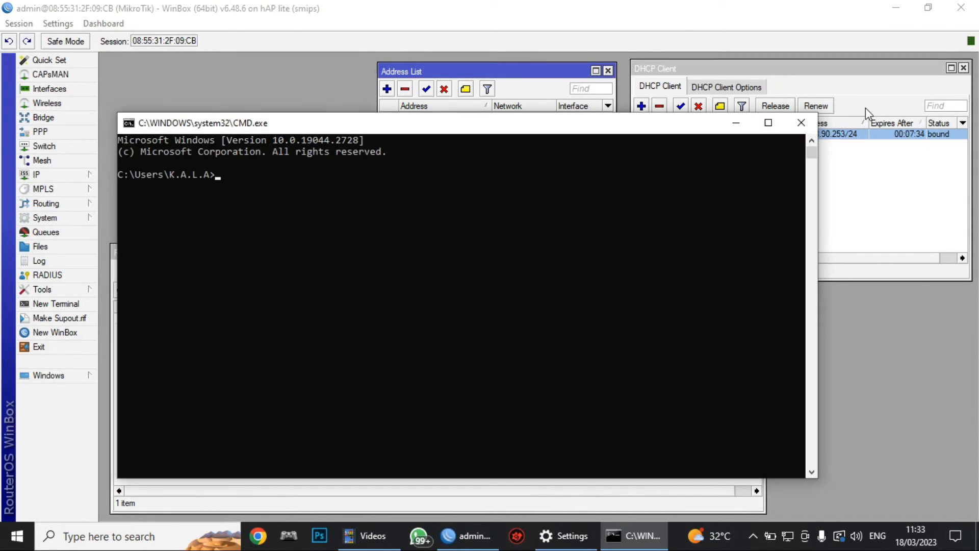
type("ping mikrotik.com")
key("Return")
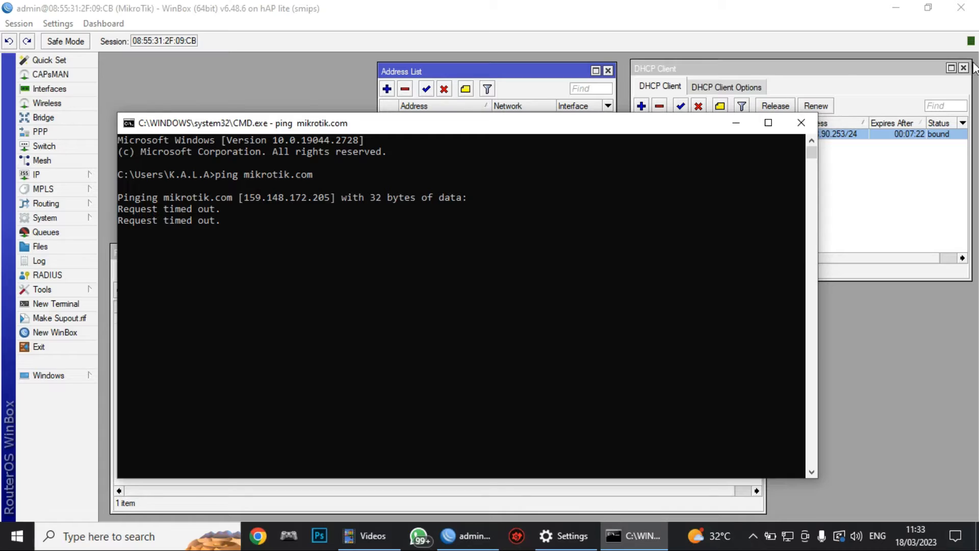
left_click(799, 124)
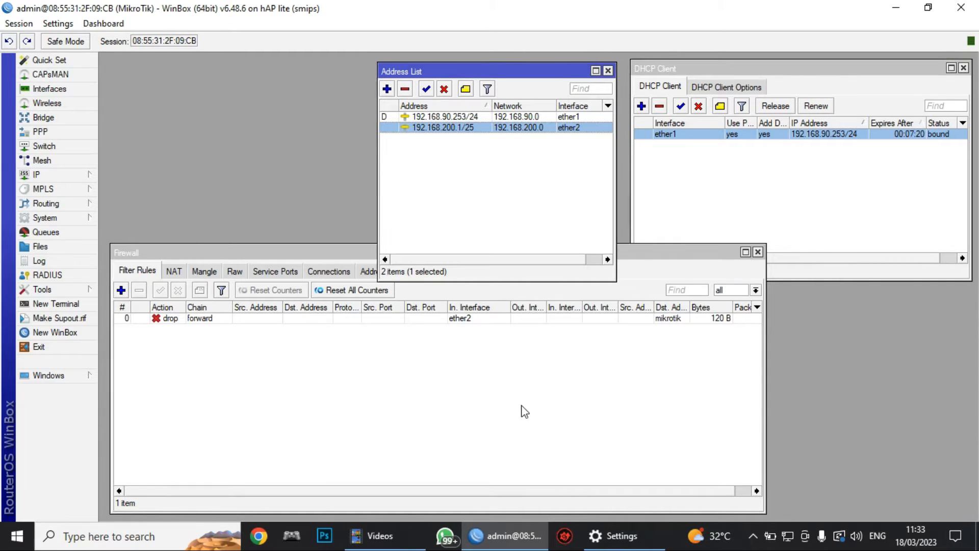
Switch to Google Chrome and run the earlier mikrotik search again.
left_click(258, 536)
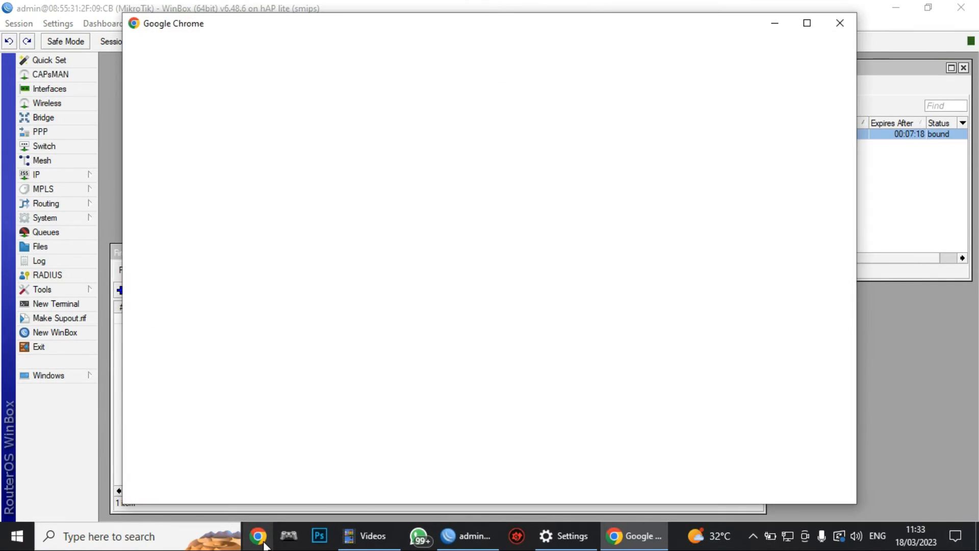
left_click(293, 232)
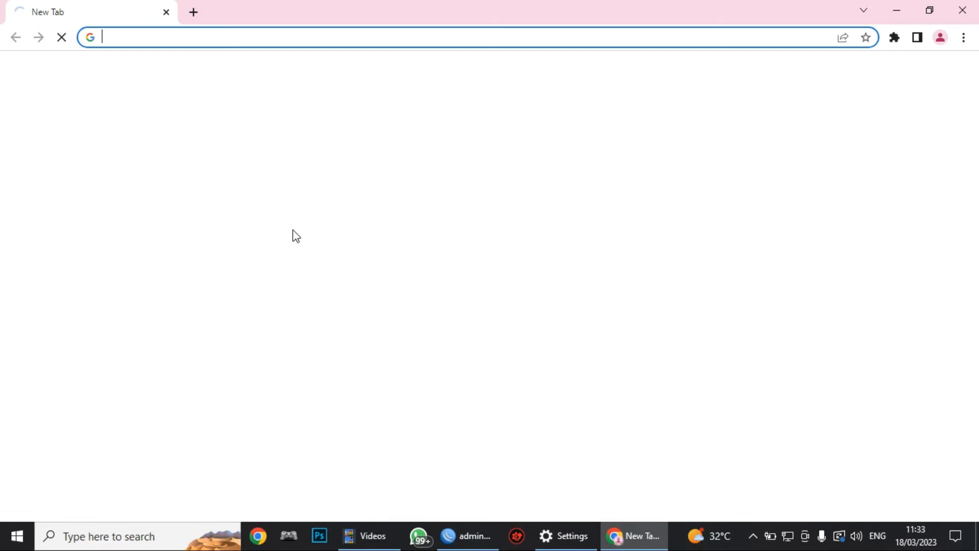
left_click(258, 37)
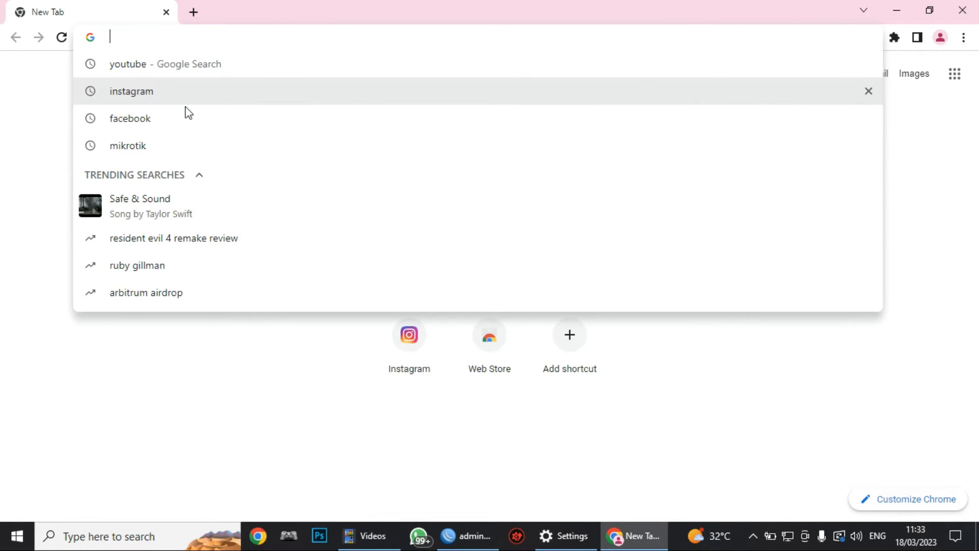
left_click(164, 138)
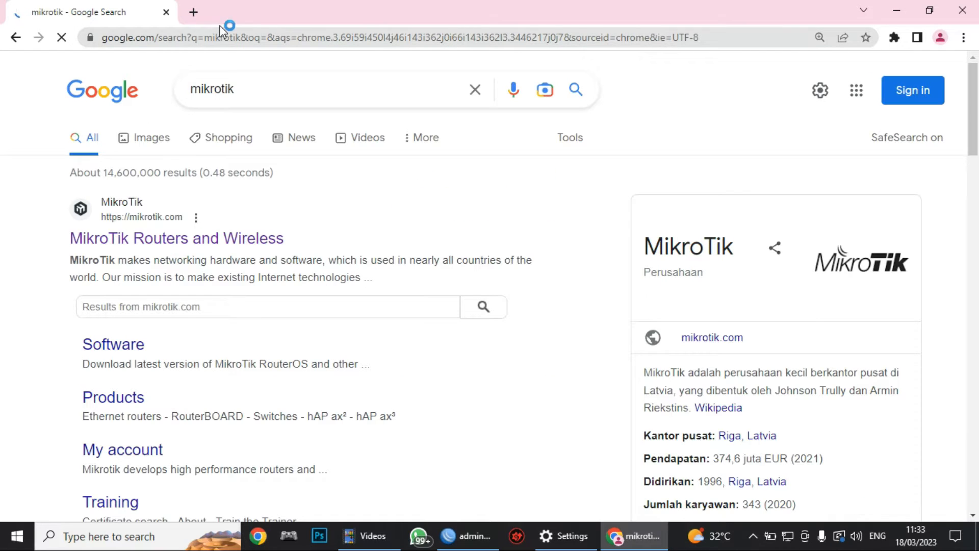
Load mikrotik.com directly in the current browser tab to test the drop rule.
left_click(214, 36)
key("BackSpace")
type("mik")
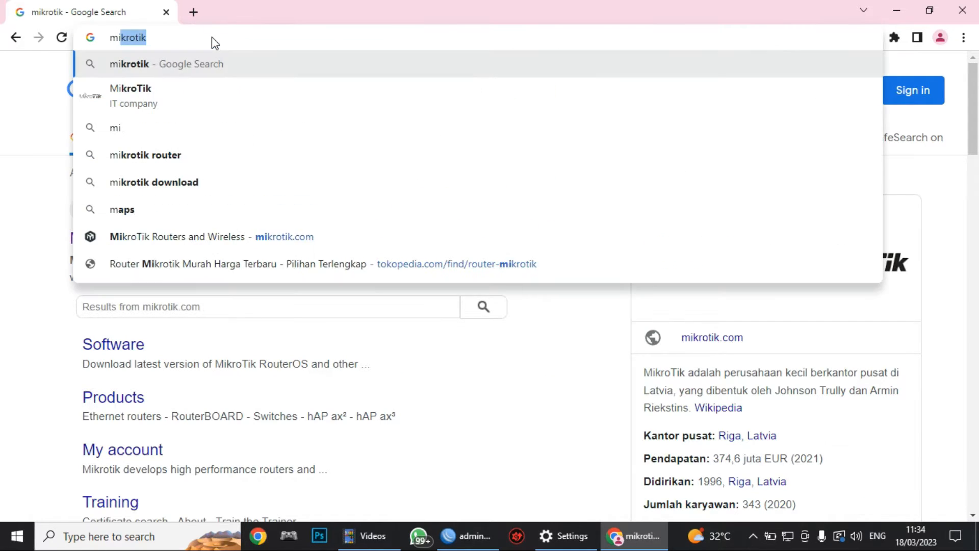
type("rotik")
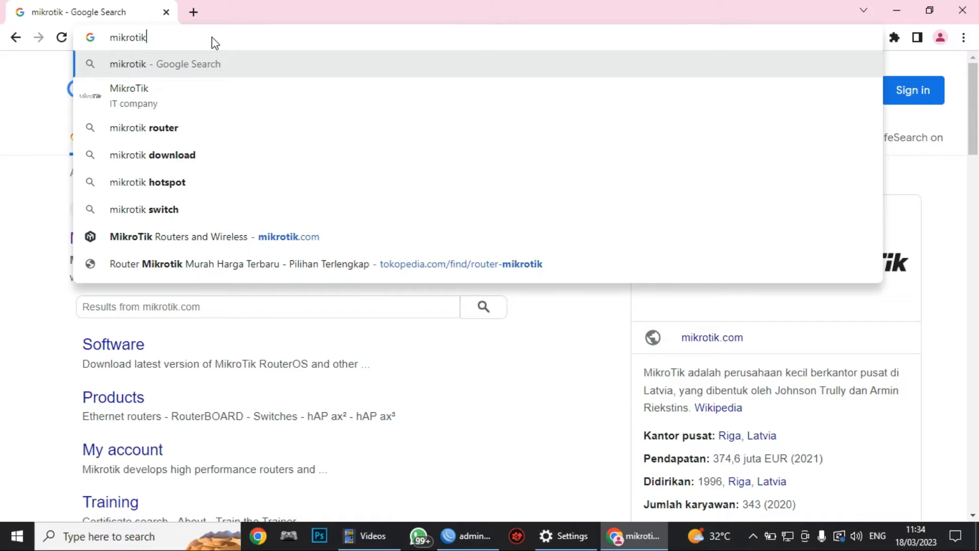
type(".com")
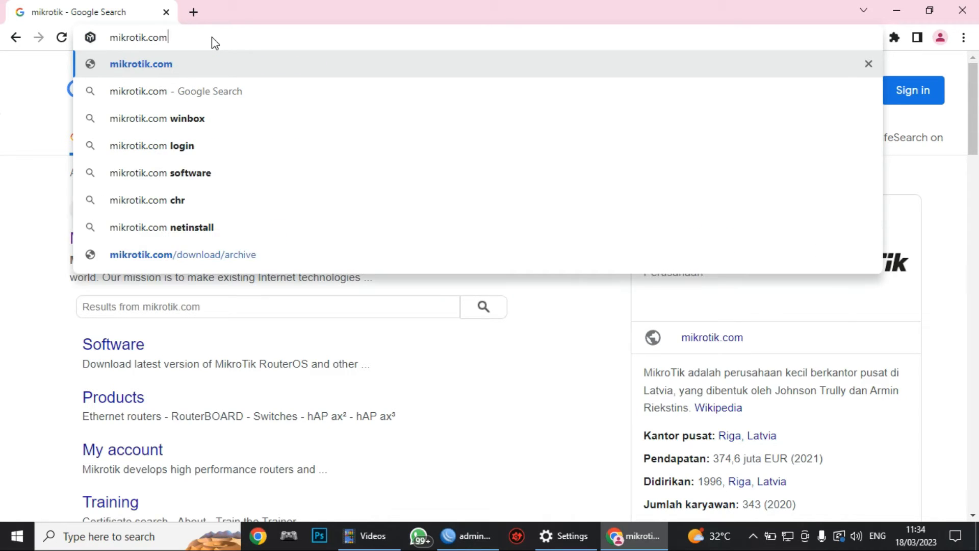
key("Return")
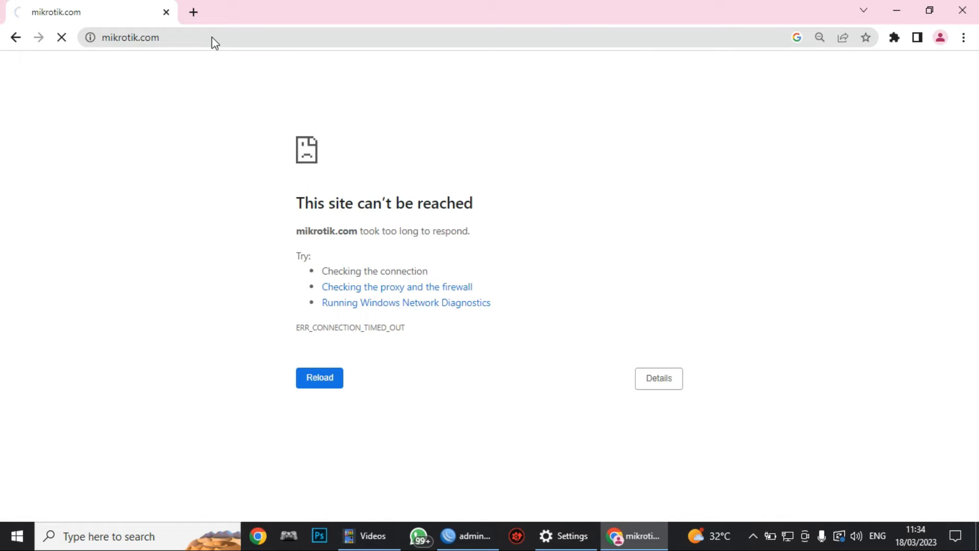
Review the Clear browsing data options and time ranges from Chrome's history page, cancel, and return to the mikrotik.com tab.
key("ctrl+h")
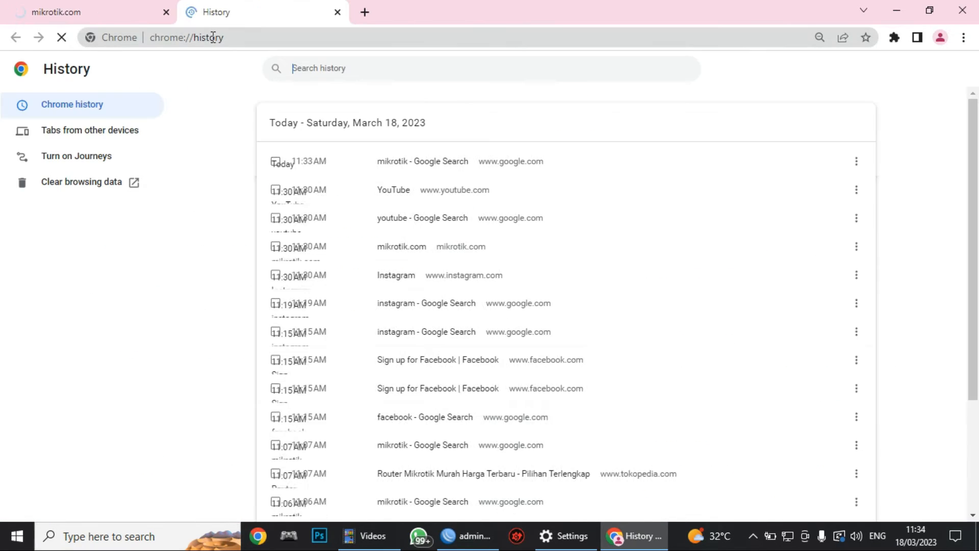
left_click(94, 183)
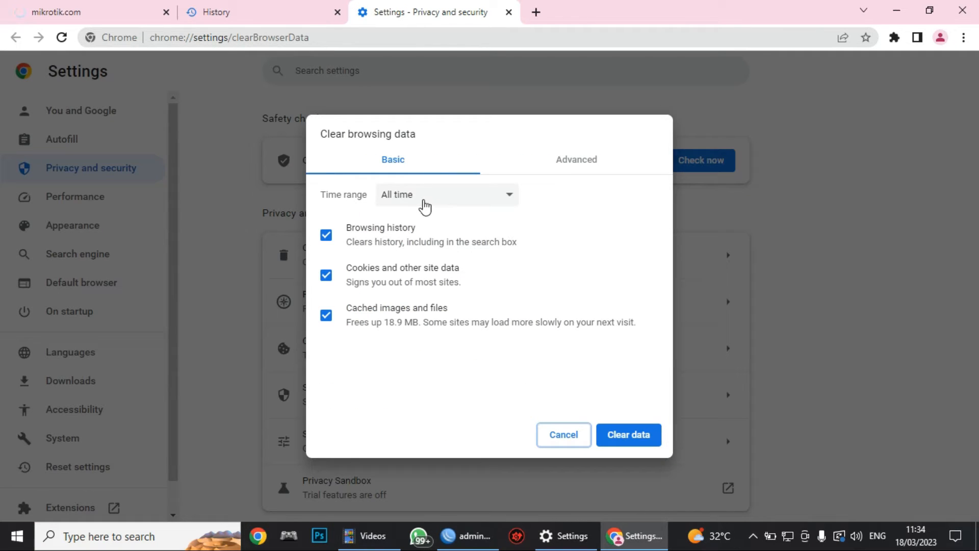
left_click(410, 206)
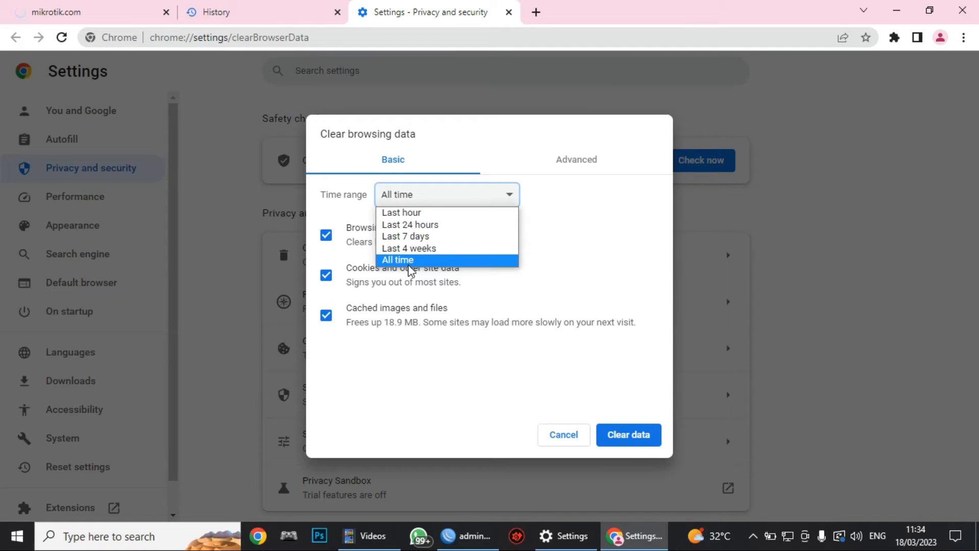
left_click(563, 434)
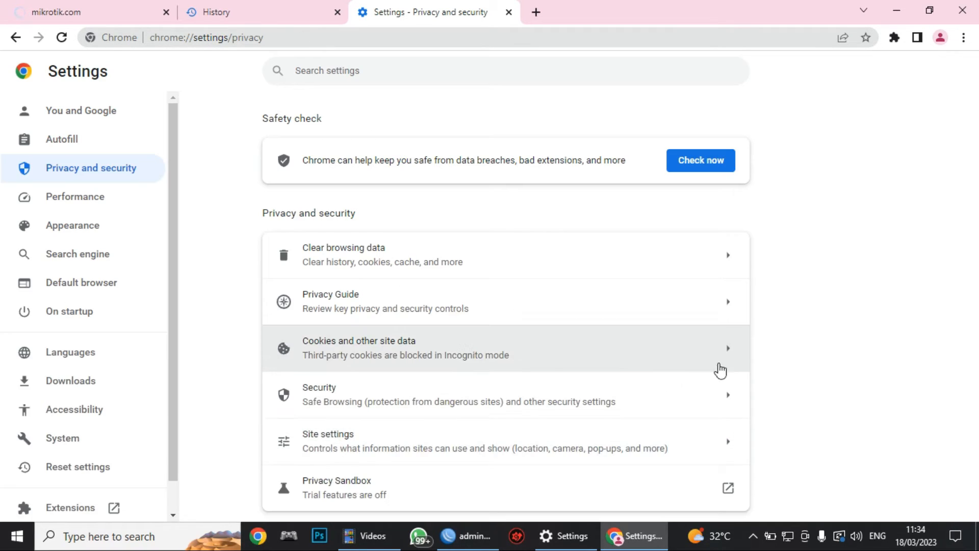
left_click(128, 6)
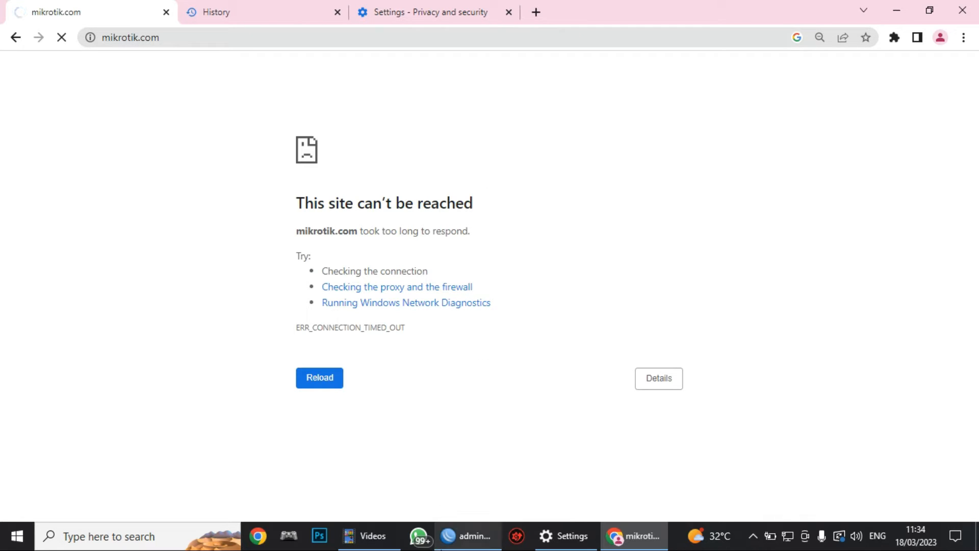
Switch back to WinBox and add a firewall address list entry named instagram with the address instagram.com.
left_click(458, 545)
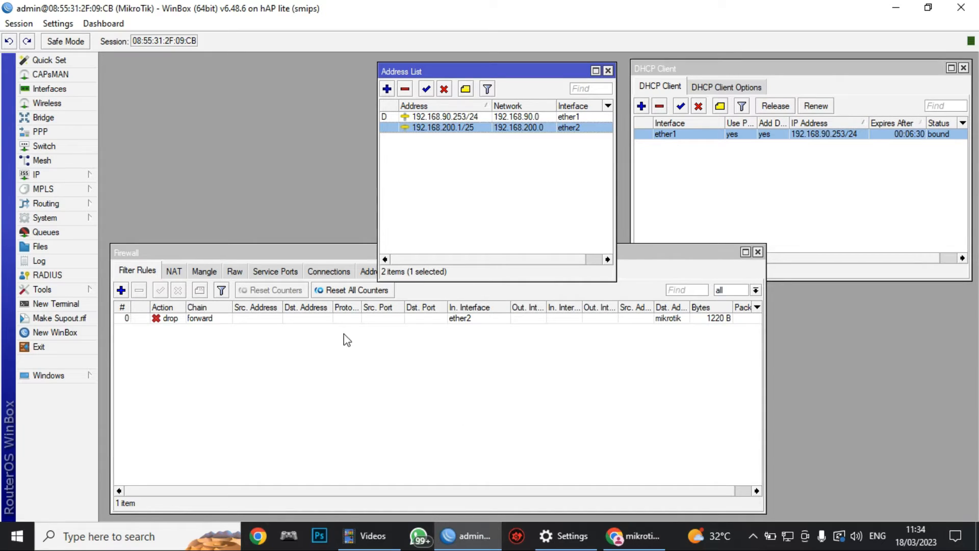
left_click(434, 363)
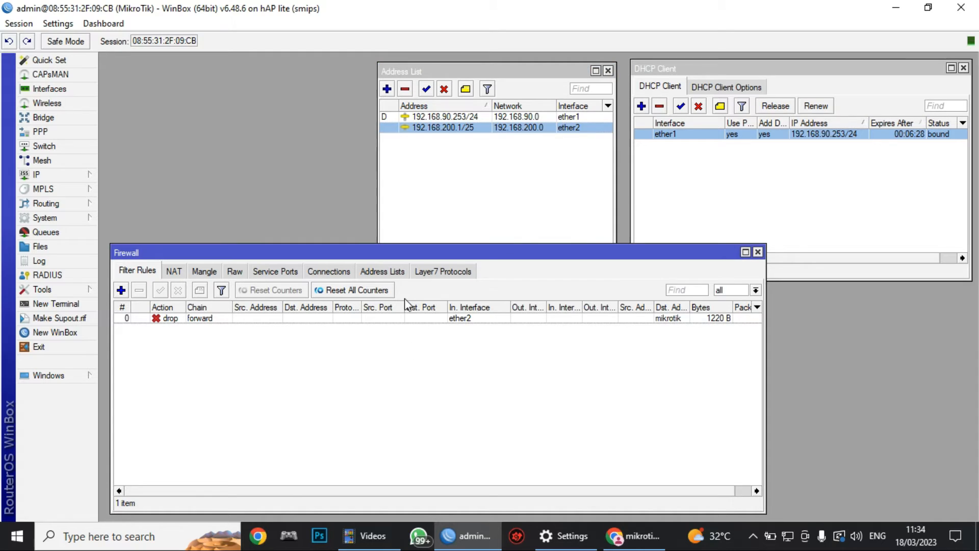
left_click(388, 275)
left_click(121, 289)
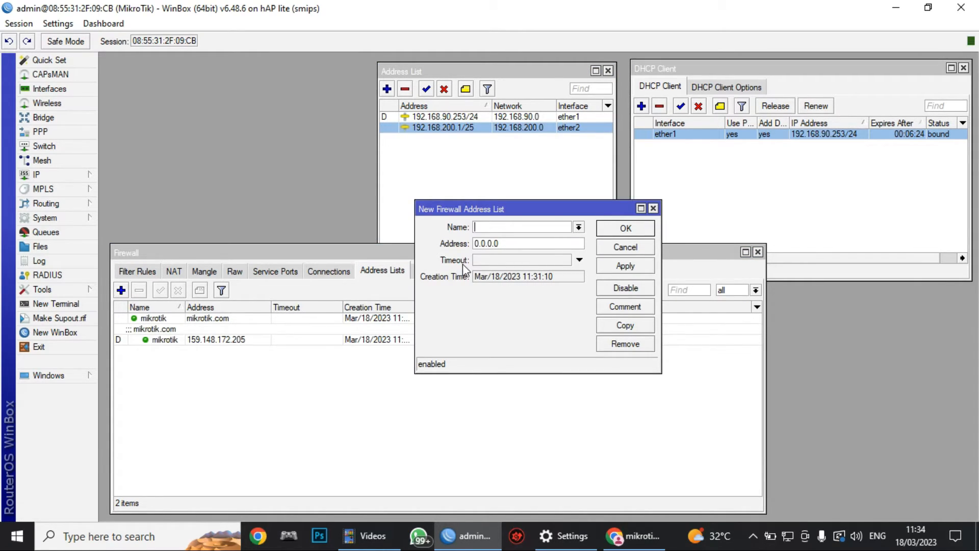
type("in")
key("Tab")
type("instagram")
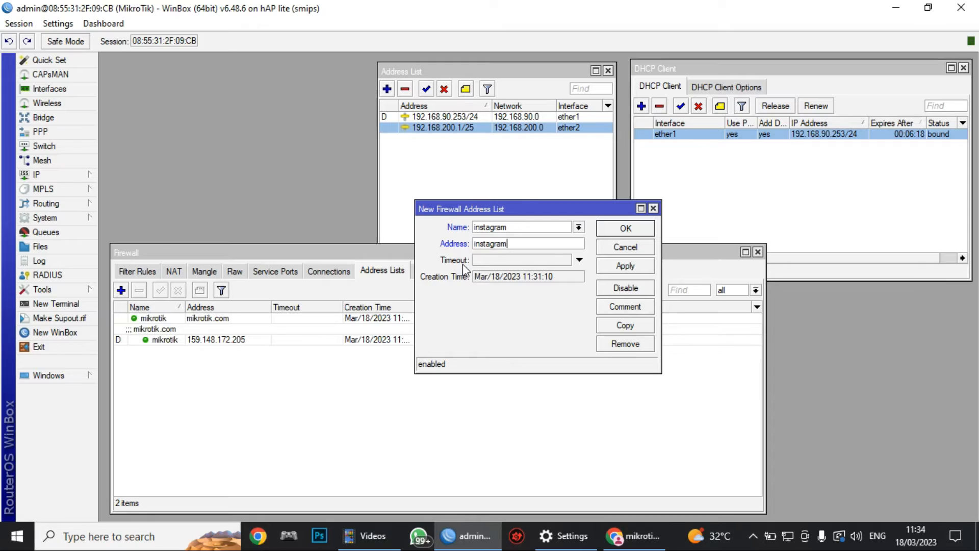
type(".com")
key("ctrl+a")
left_click(614, 265)
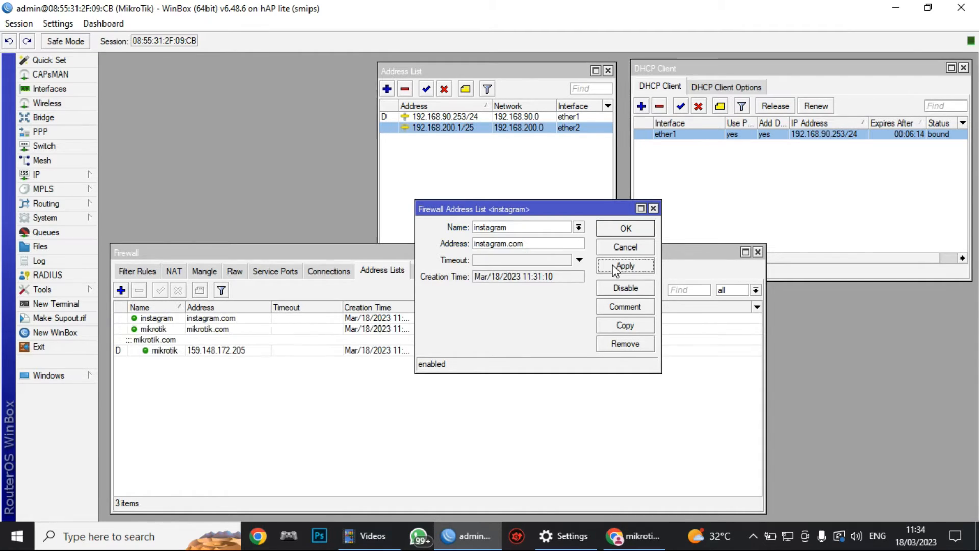
left_click(628, 230)
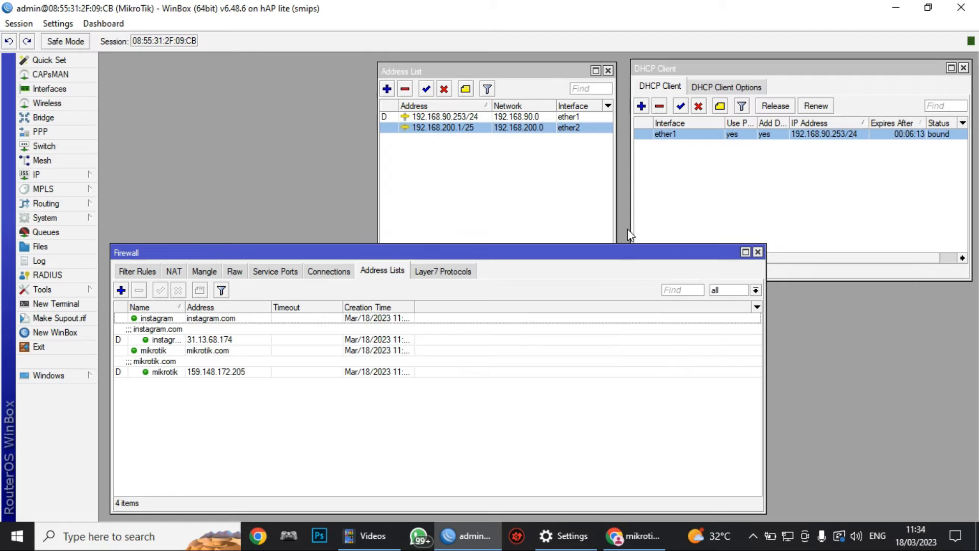
Copy the existing mikrotik drop rule, set the copy's destination address list to instagram, and save it as a new filter rule.
left_click(143, 273)
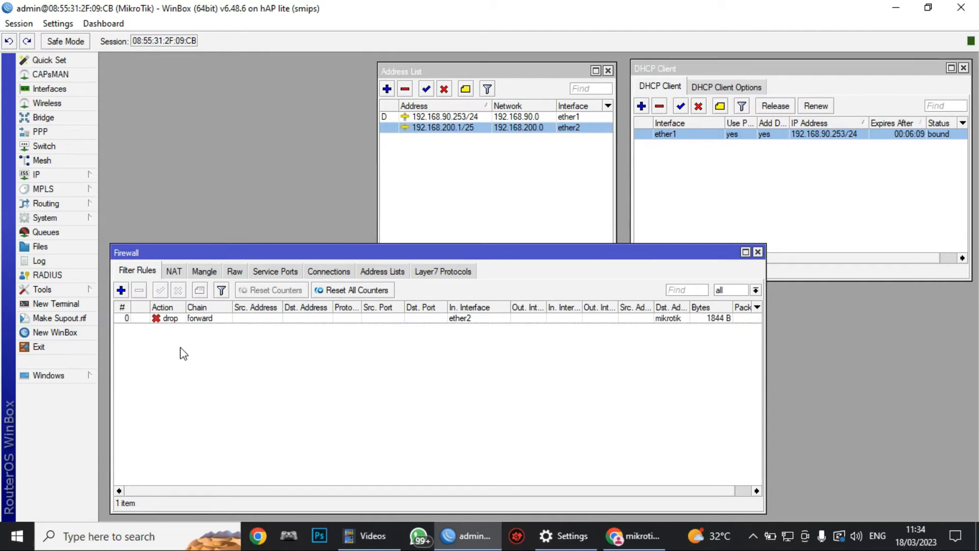
double_click(184, 320)
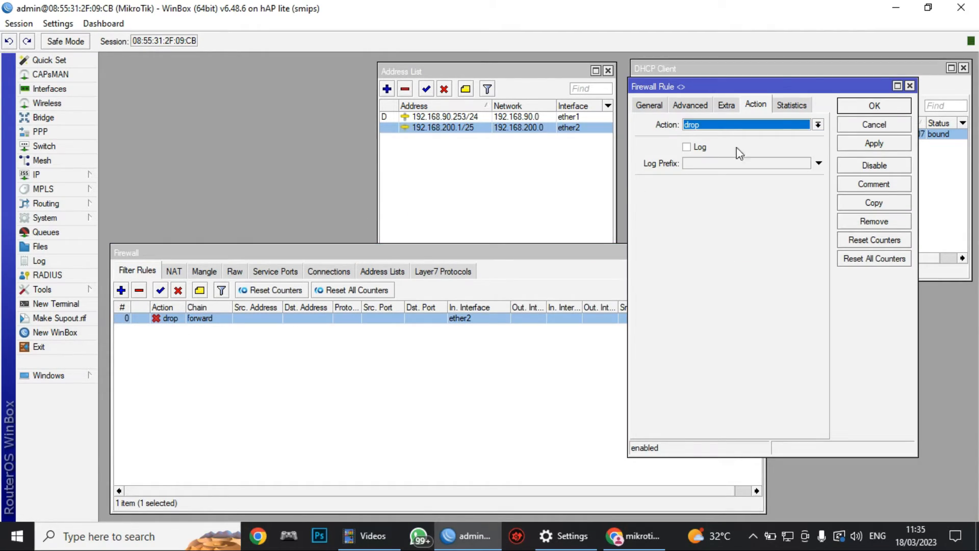
left_click(866, 201)
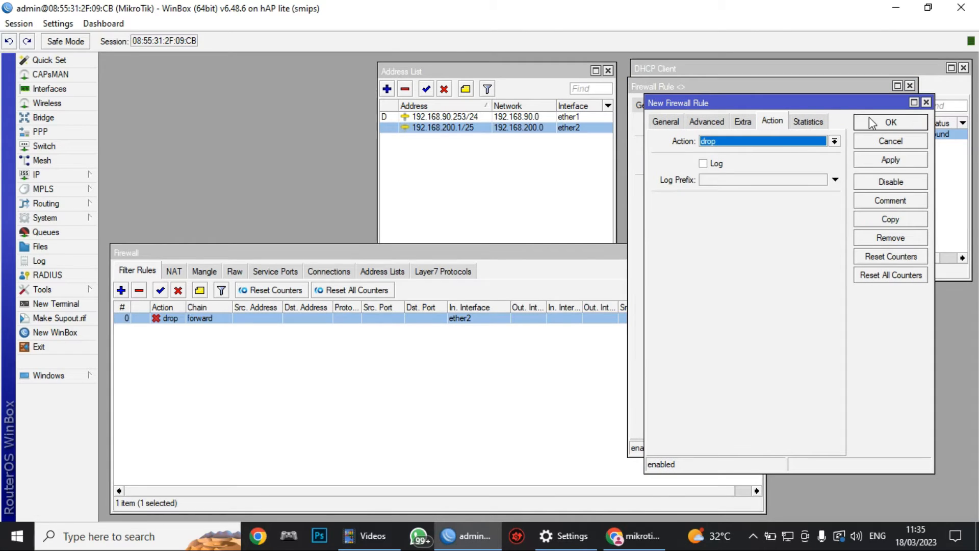
left_click(706, 122)
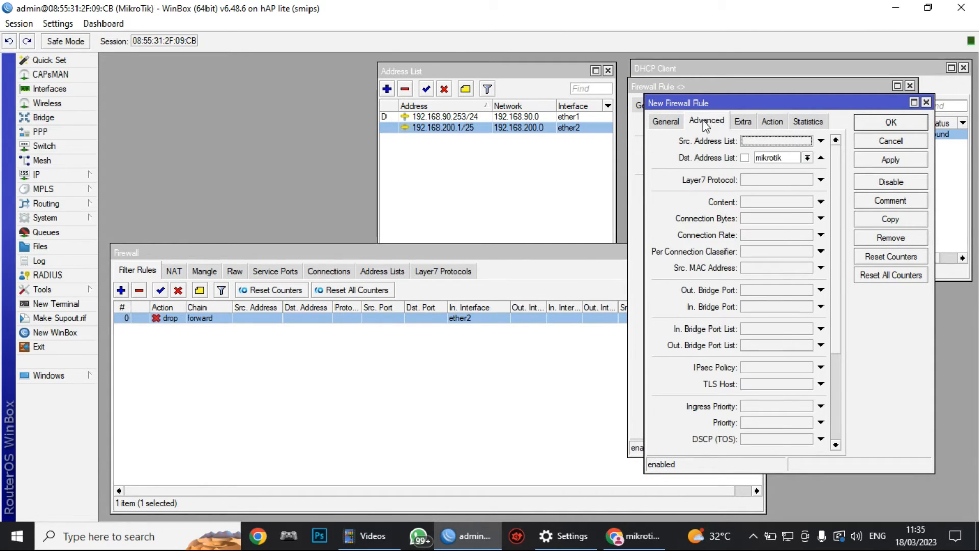
left_click(808, 158)
left_click(790, 170)
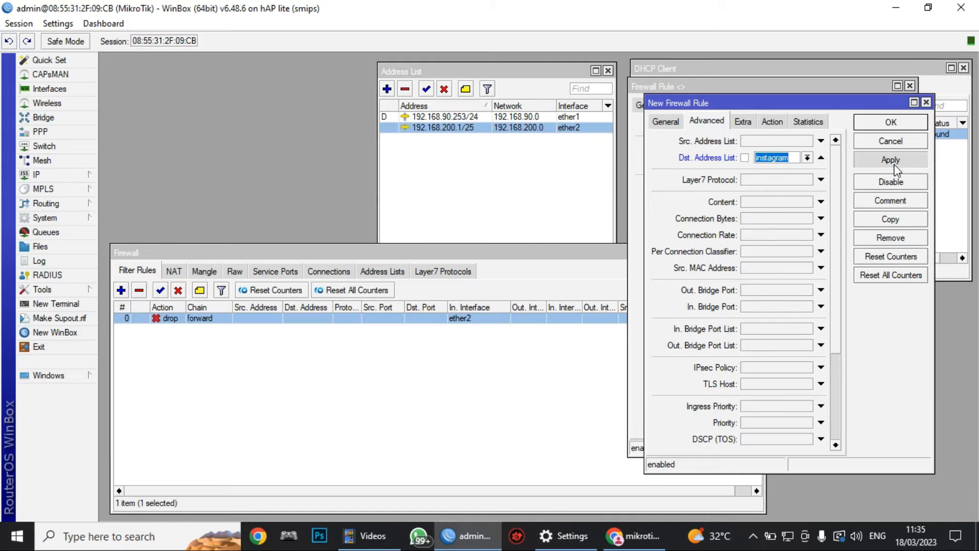
left_click(893, 162)
left_click(892, 126)
left_click(874, 143)
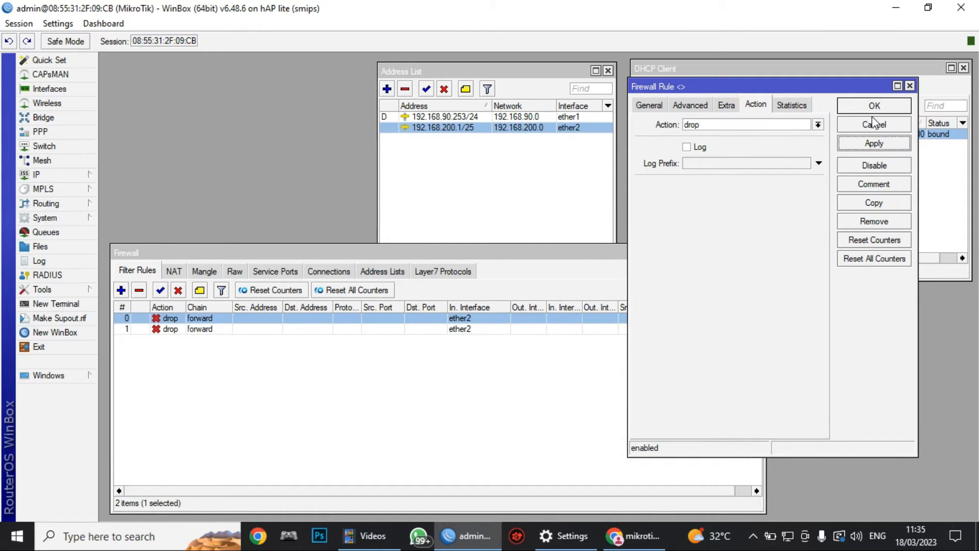
Close the instagram drop rule's settings and ping instagram.com from a Command Prompt window.
left_click(874, 106)
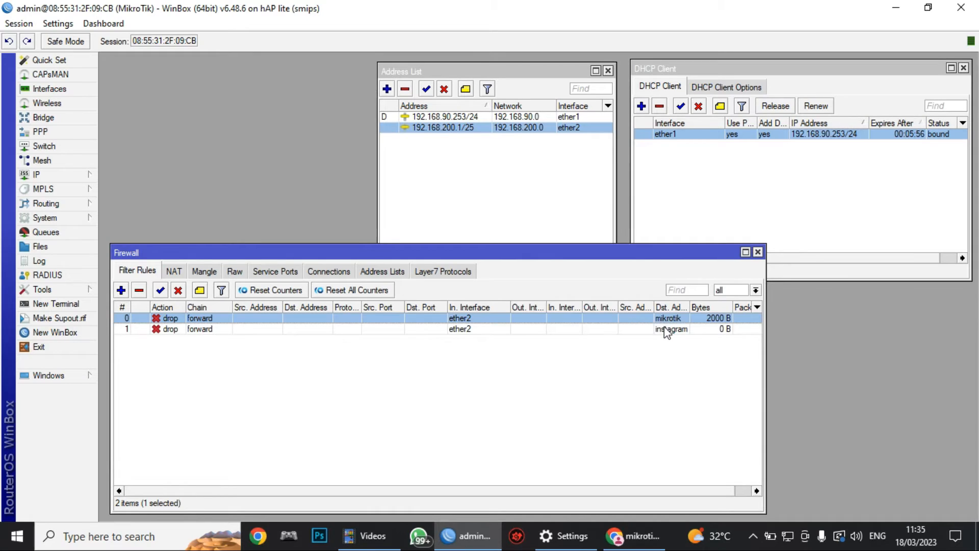
key("super+r")
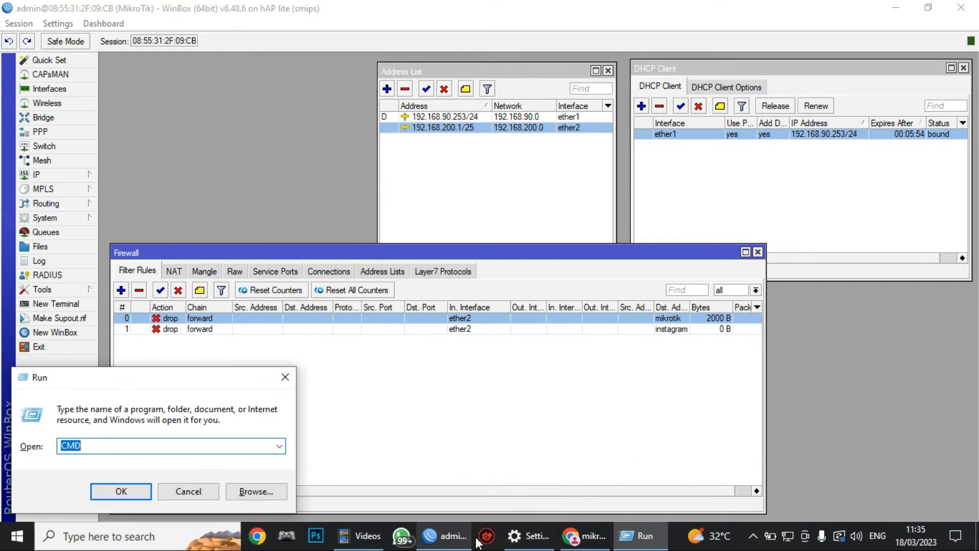
key("Return")
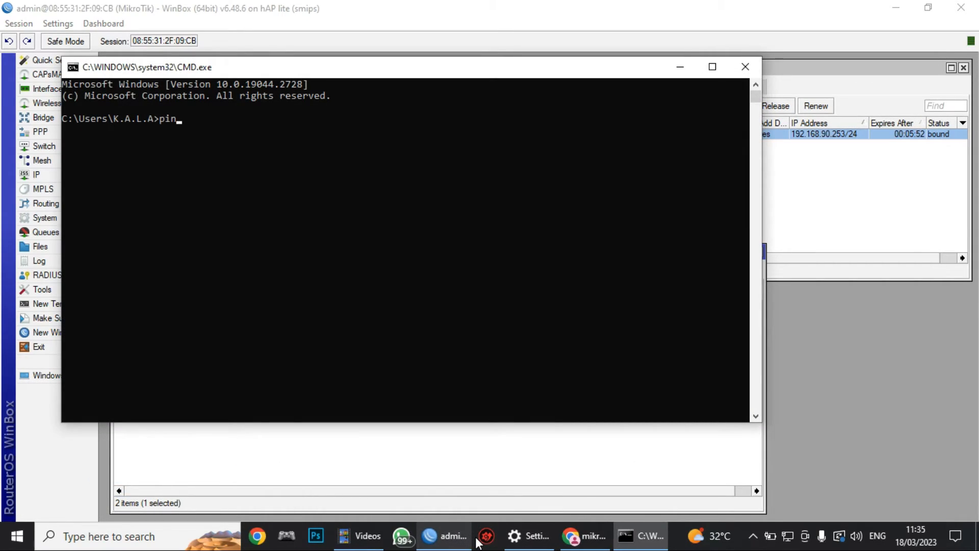
type("ping instagram.com")
key("Return")
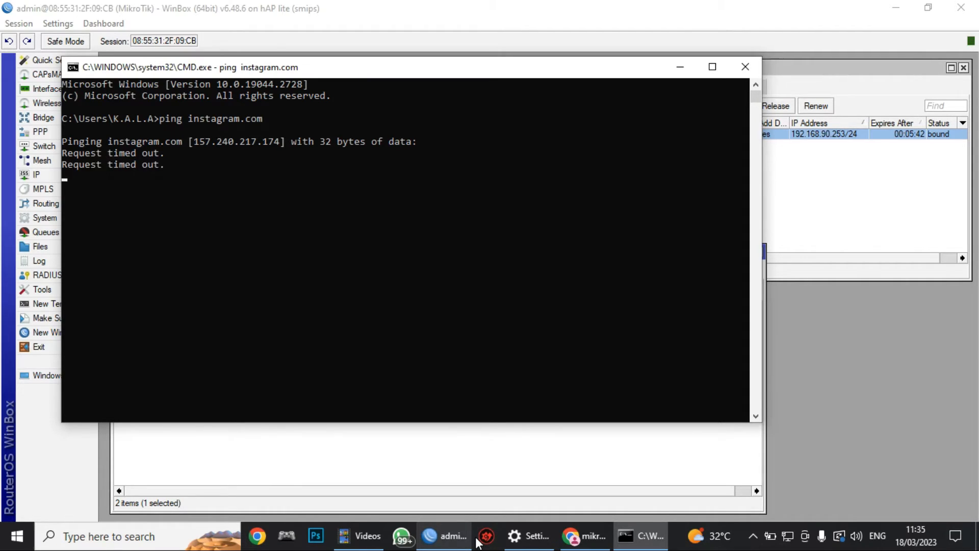
Switch to the open Chrome window and load instagram.com in the mikrotik.com tab to test the block.
left_click(257, 535)
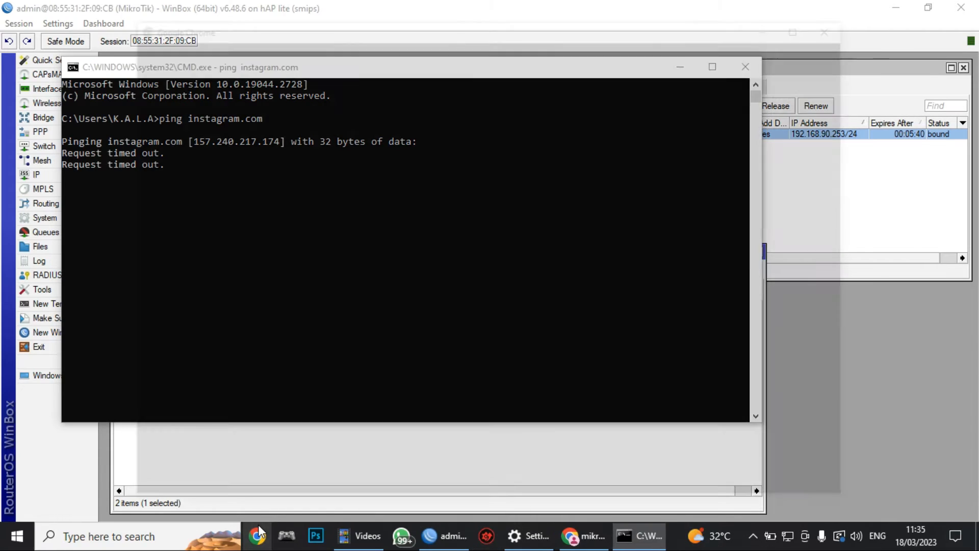
left_click(577, 533)
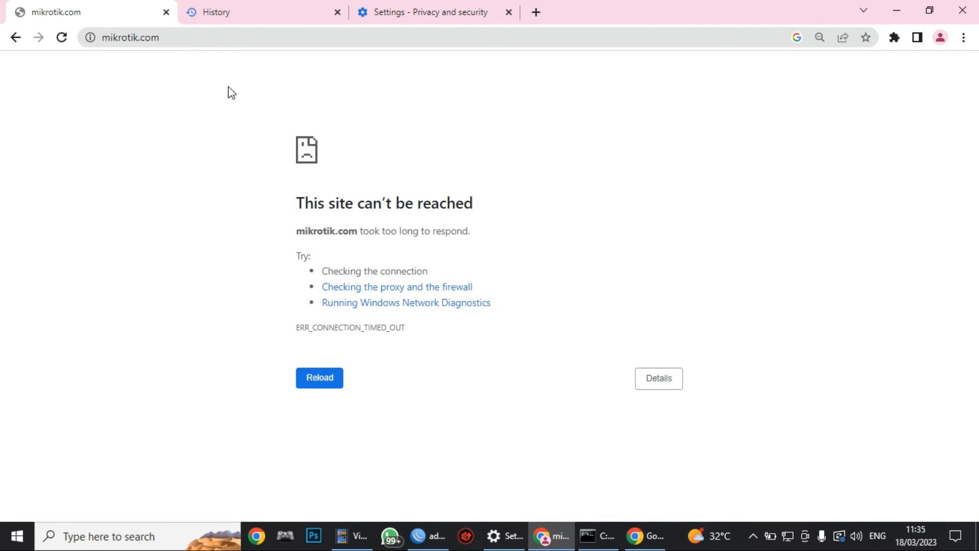
left_click(167, 38)
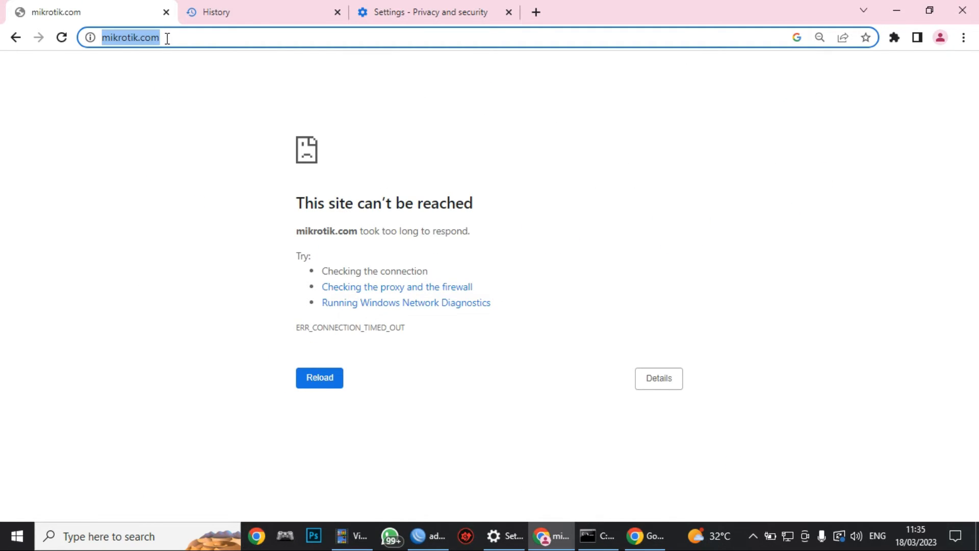
type("instagram.com")
key("Return")
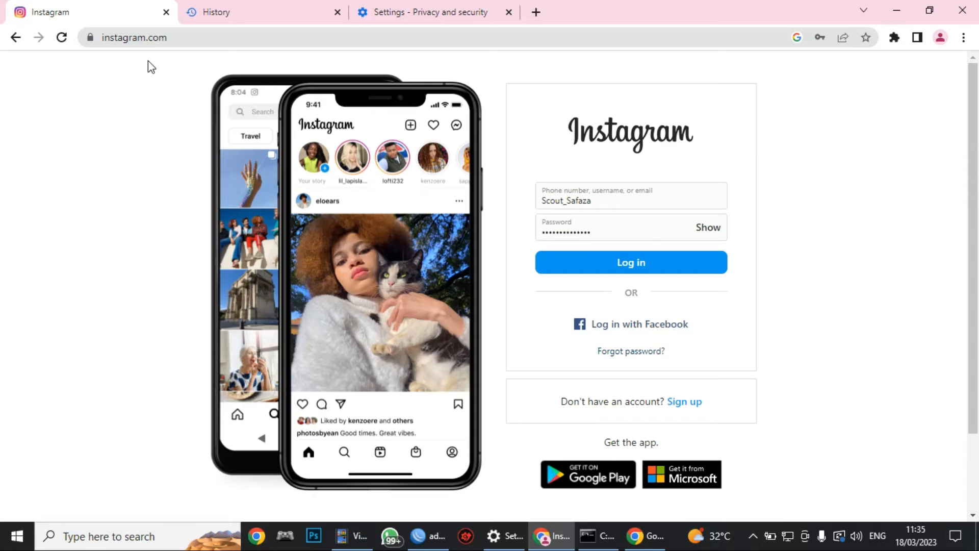
Clear Chrome's browsing history, cookies and cached files for all time, and close the Instagram tab.
key("ctrl+Tab")
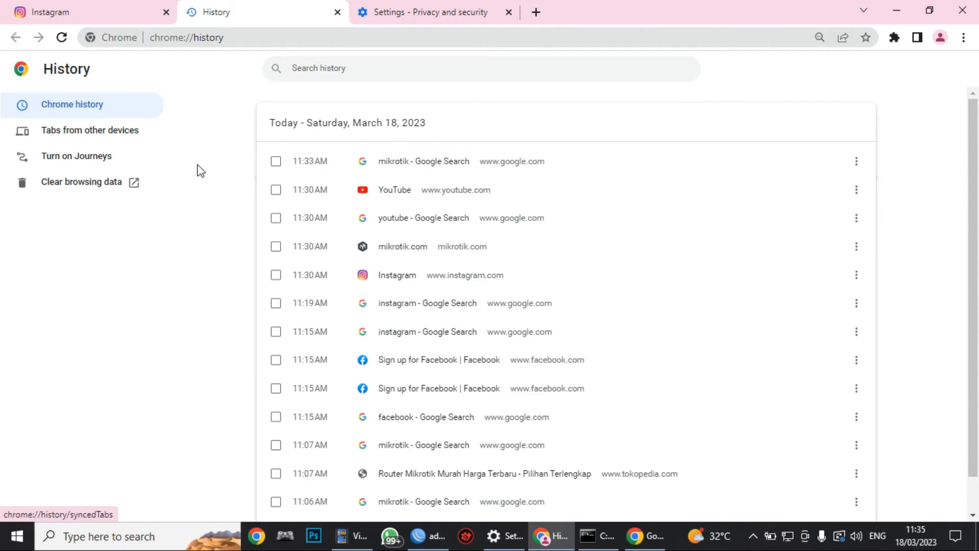
left_click(93, 188)
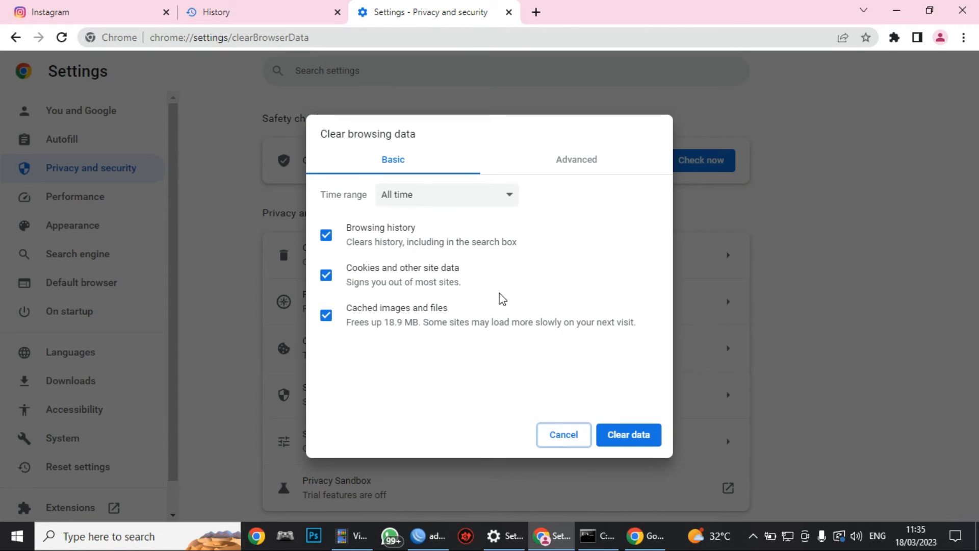
left_click(614, 437)
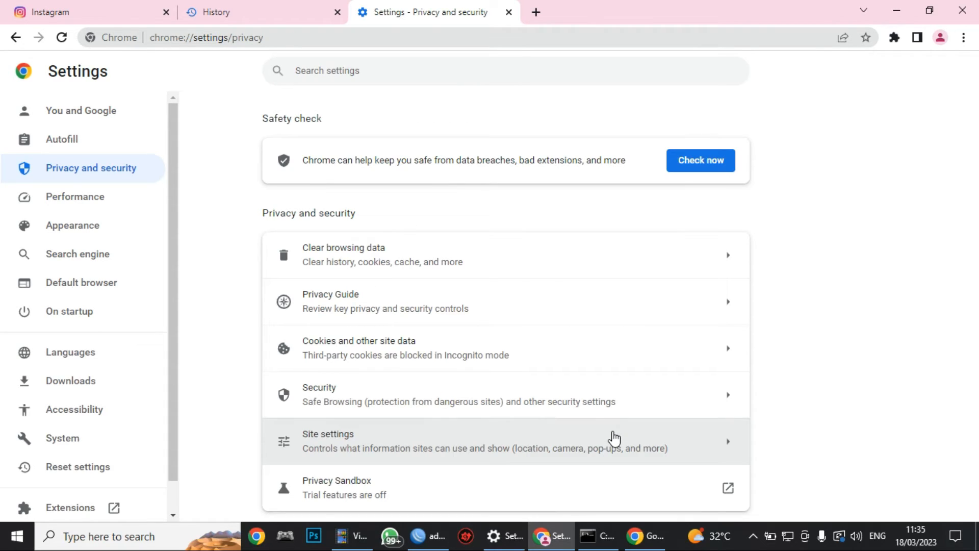
left_click(166, 13)
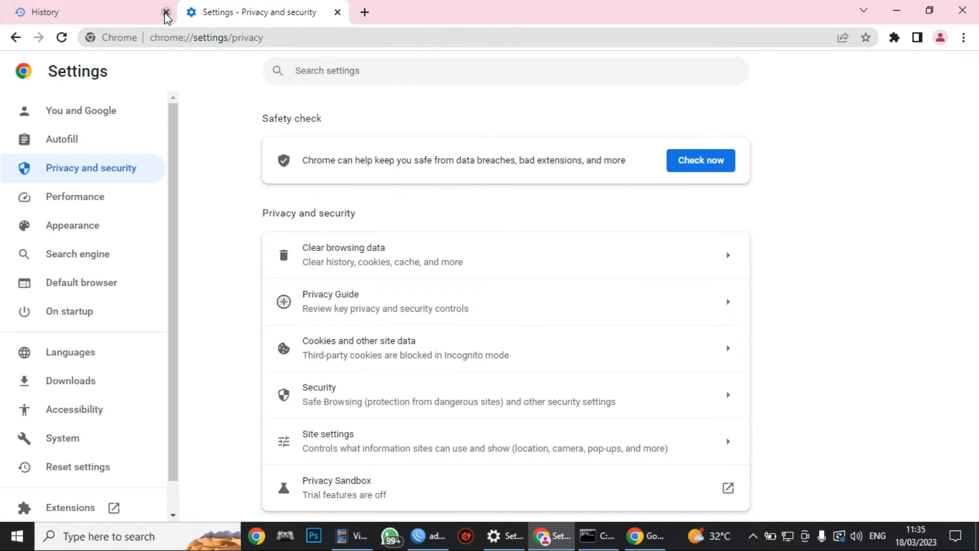
Search Google for instagram in the settings tab and open the Instagram site from the results.
left_click(179, 39)
type("in")
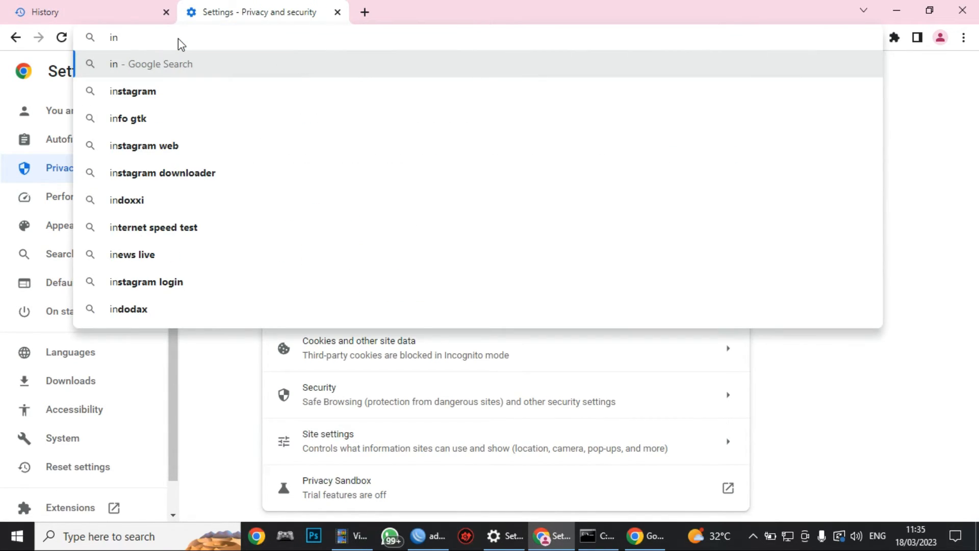
key("Down")
key("Return")
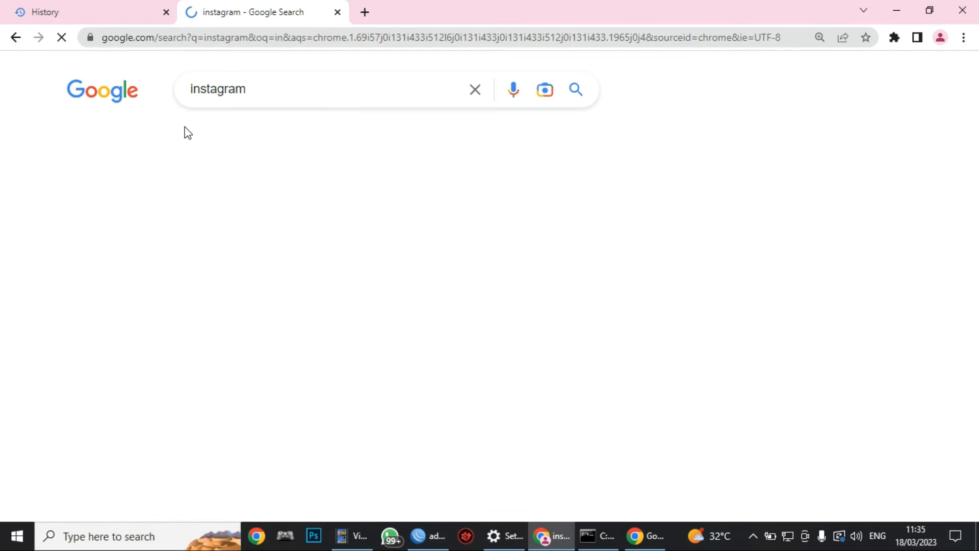
left_click(132, 249)
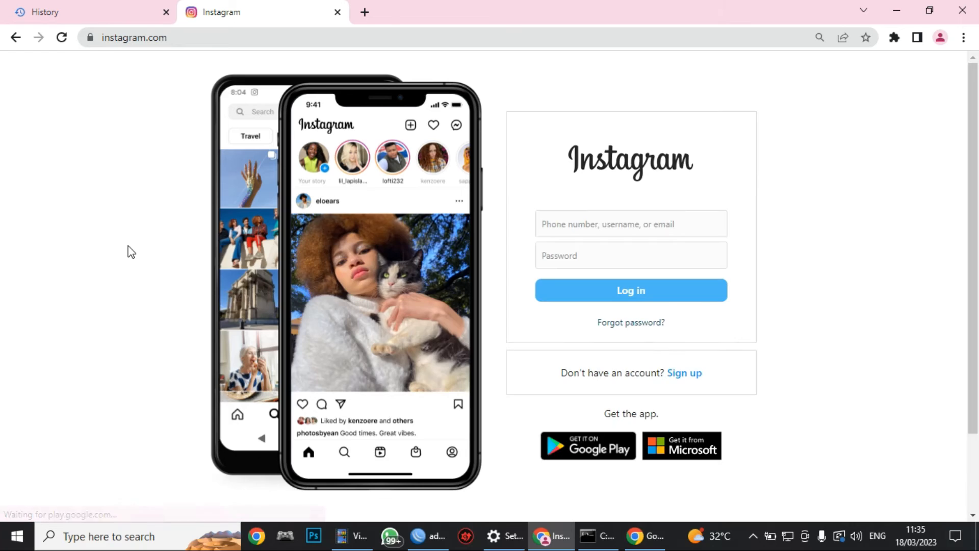
Close the Instagram tab, retry the instagram search and site result in a new tab, and open another blank tab.
left_click(338, 12)
left_click(193, 13)
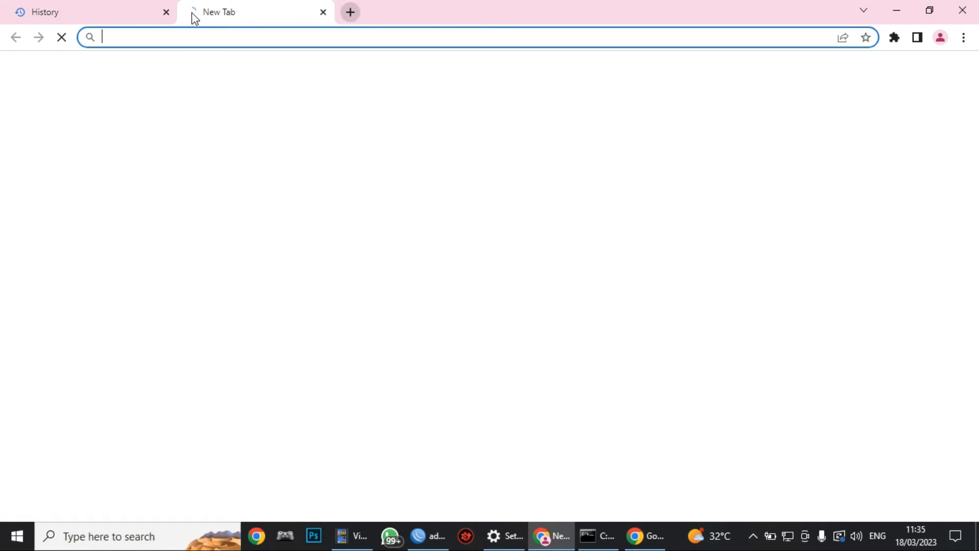
type("inst")
key("Return")
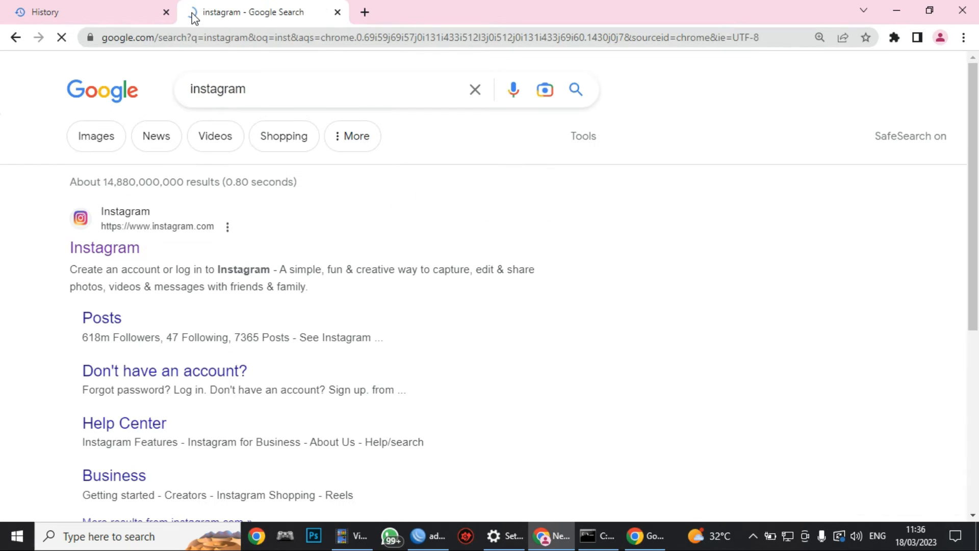
left_click(133, 249)
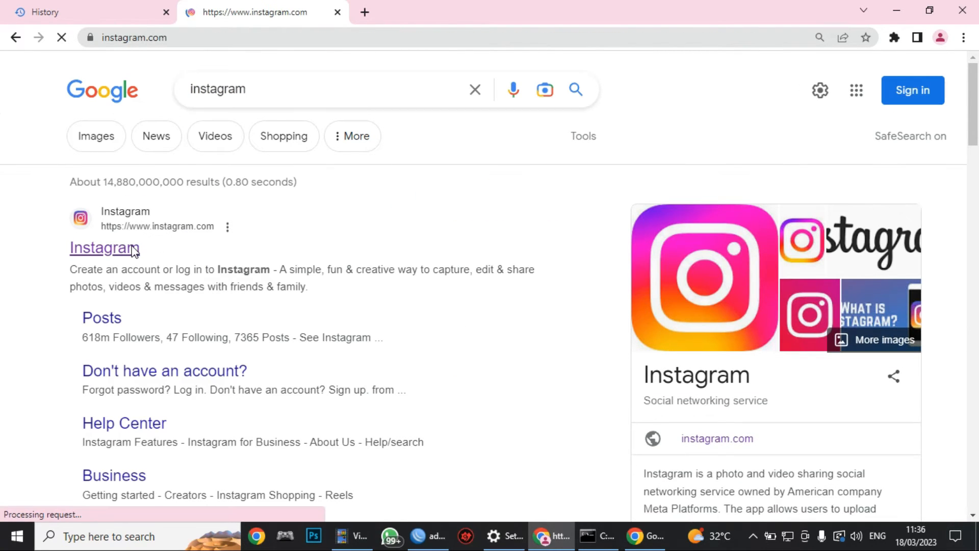
left_click(365, 12)
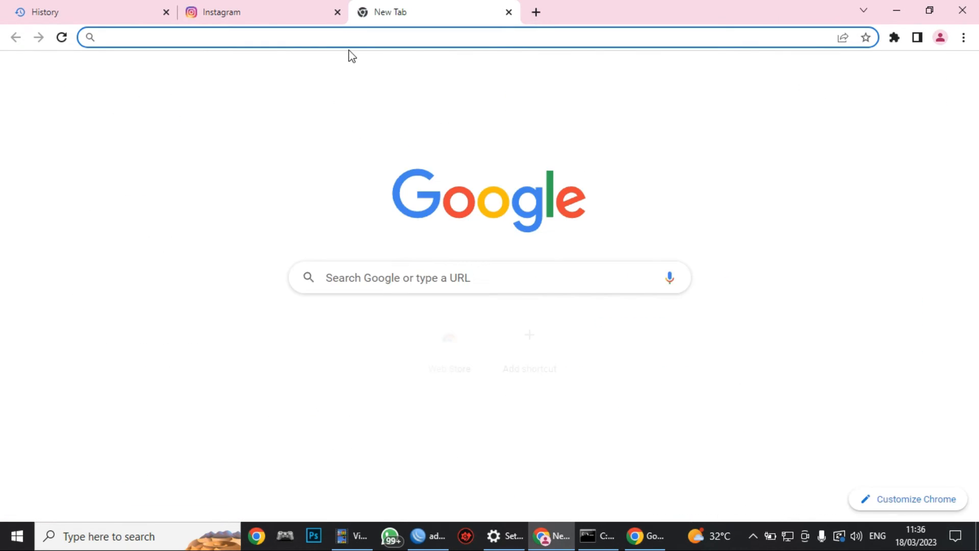
Switch to WinBox, review the instagram drop rule's action and general settings, and widen the Firewall window to show the Packets column.
left_click(440, 536)
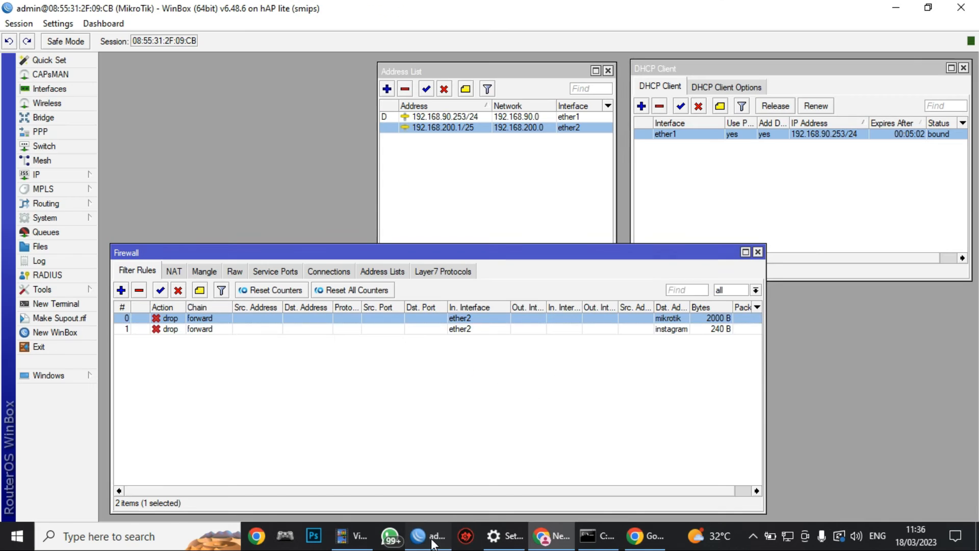
double_click(403, 330)
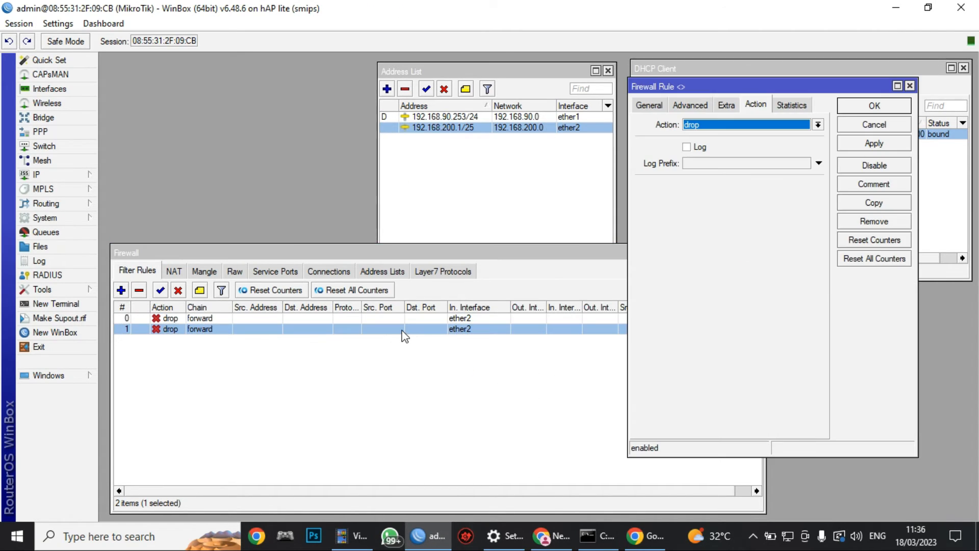
left_click(651, 110)
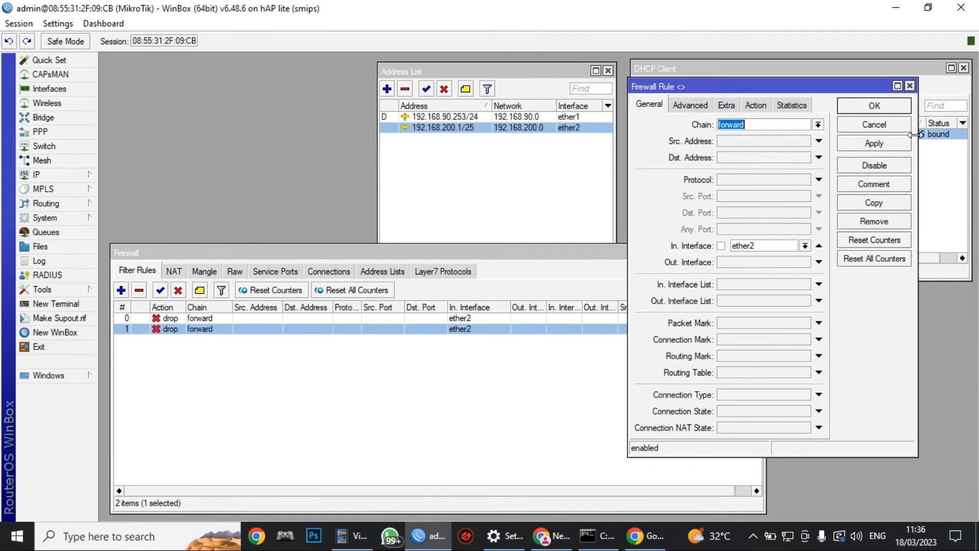
left_click(875, 106)
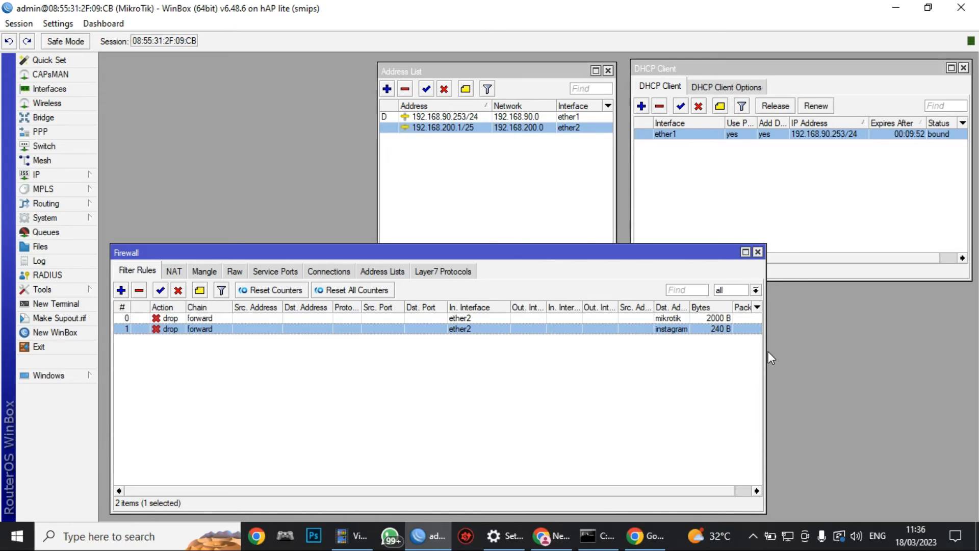
left_click_drag(764, 356, 912, 356)
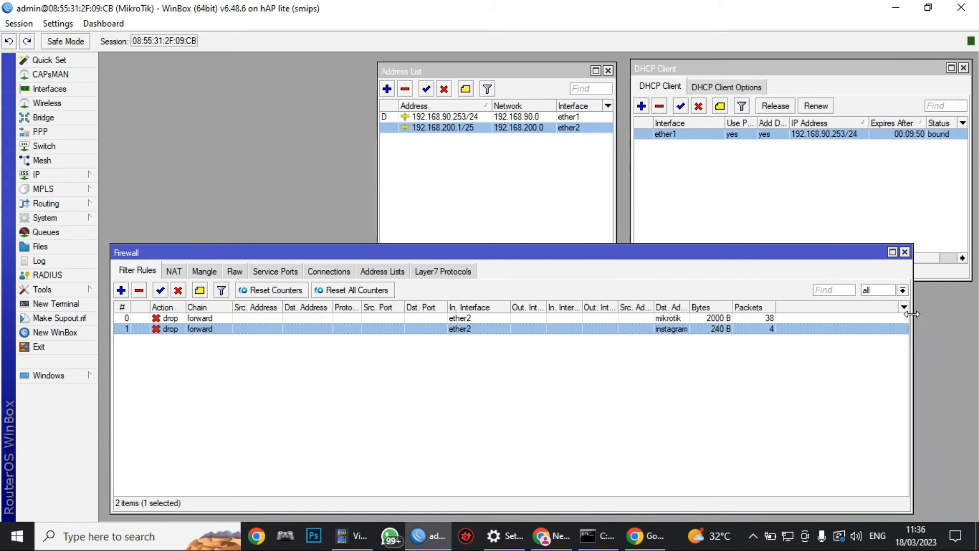
Open Chrome with the purple-icon profile, search Google for instagram, and open the Instagram result in a new tab.
left_click(257, 536)
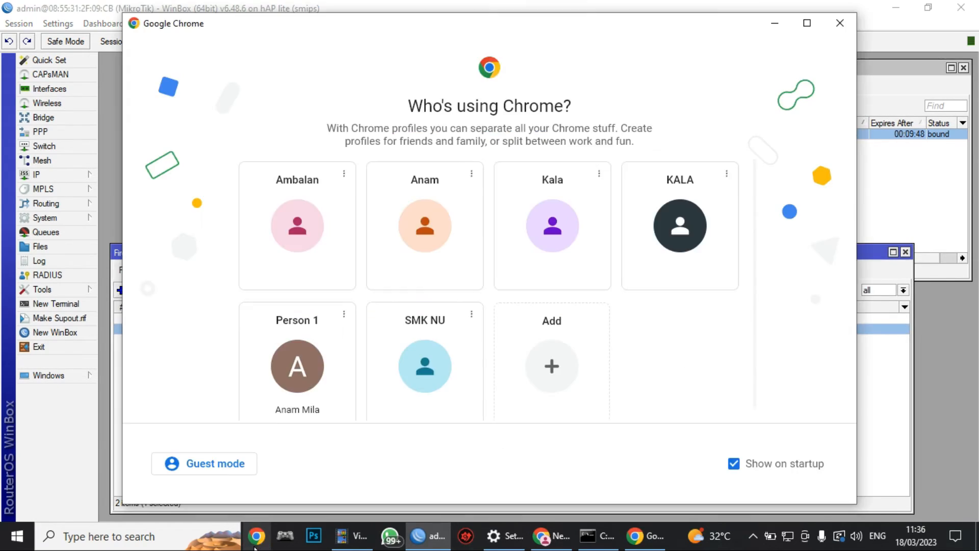
left_click(575, 217)
type("in")
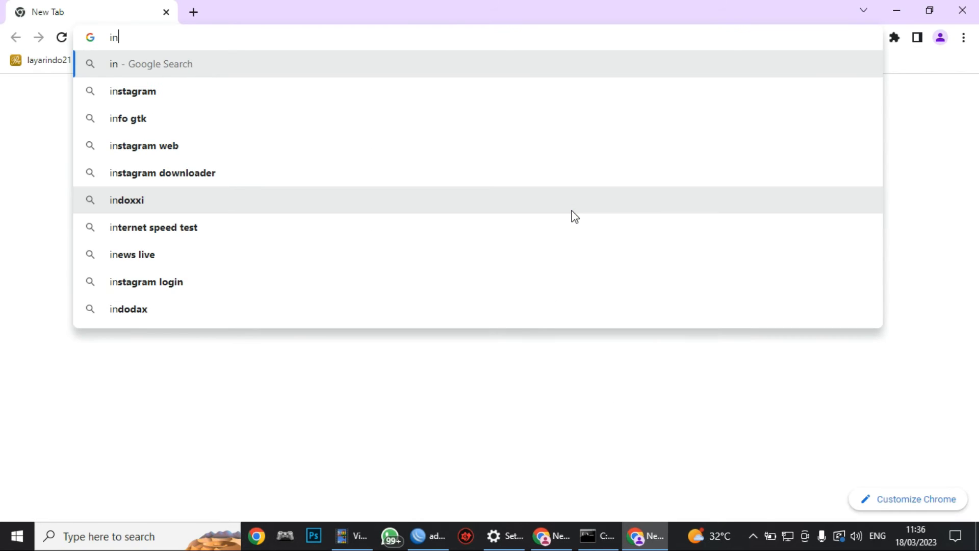
key("Up")
key("Down")
key("Down")
key("Return")
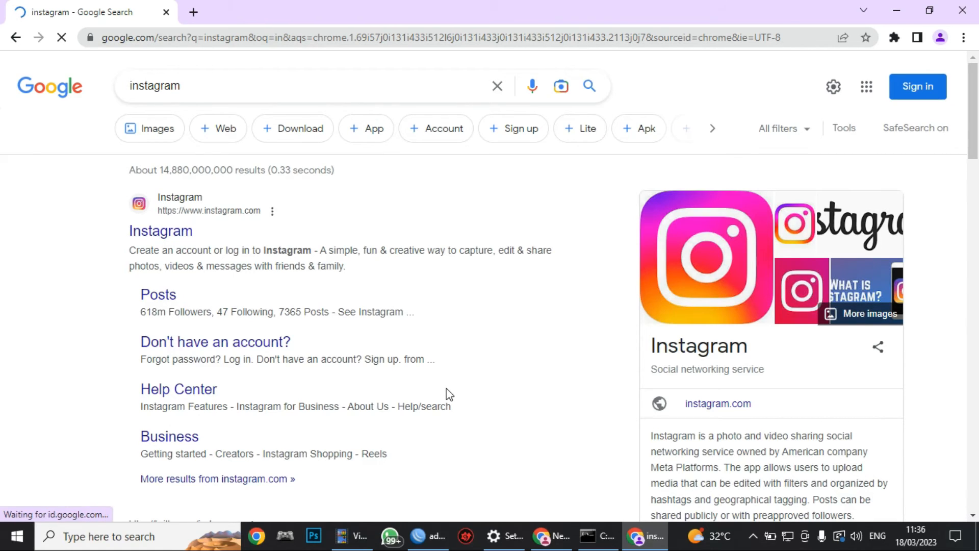
right_click(158, 216)
left_click(163, 225)
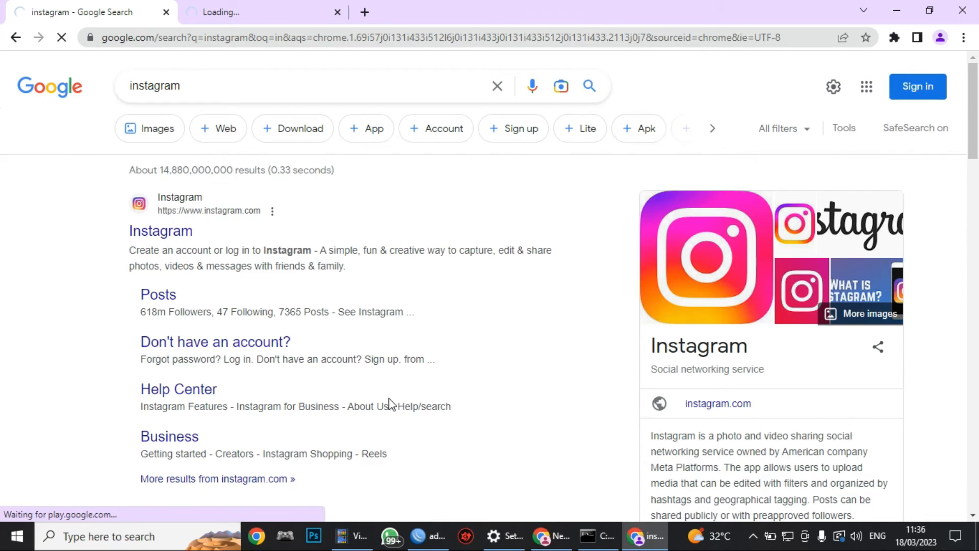
Return to the first profile's Chrome window and close its loaded Instagram tab.
mouse_move(547, 542)
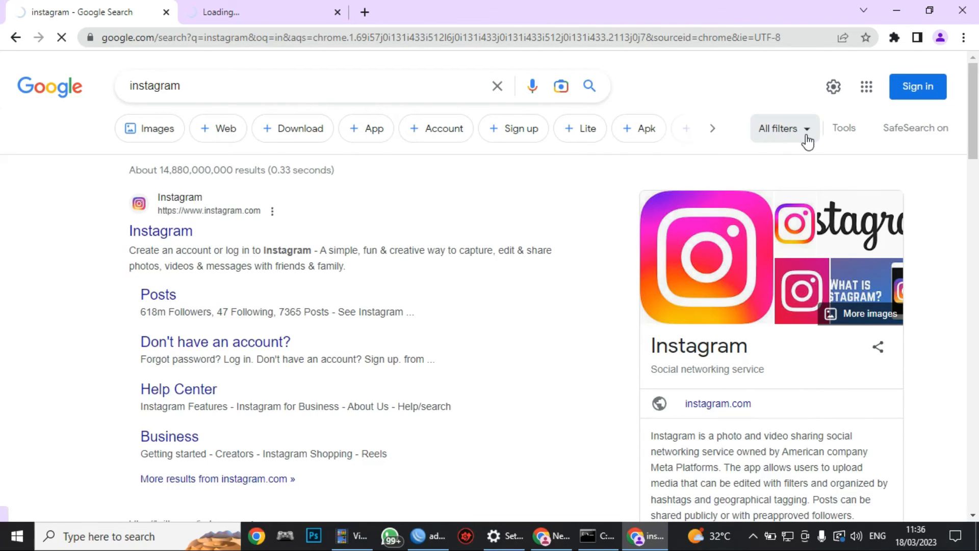
mouse_move(973, 142)
left_mouse_down()
mouse_move(977, 189)
mouse_move(976, 143)
left_mouse_up()
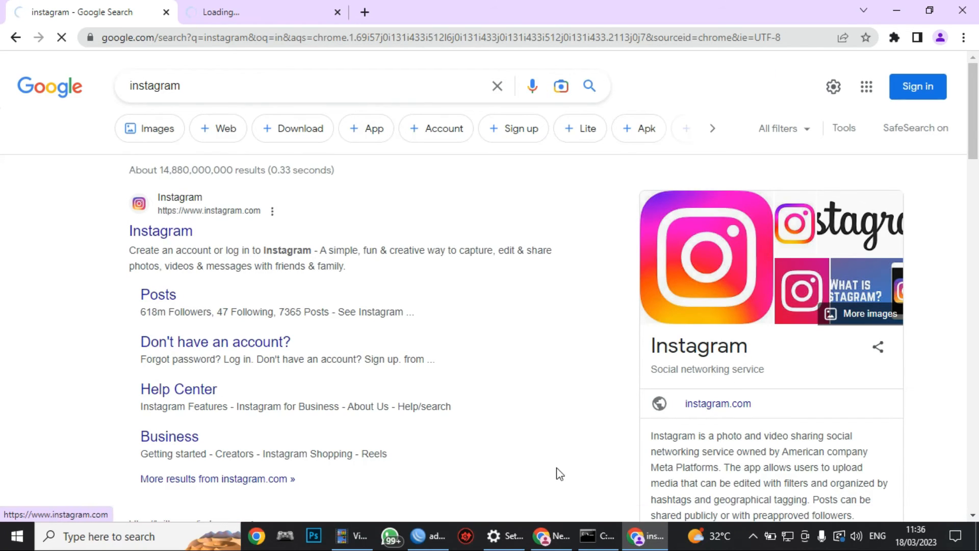
left_click(551, 535)
left_click(284, 6)
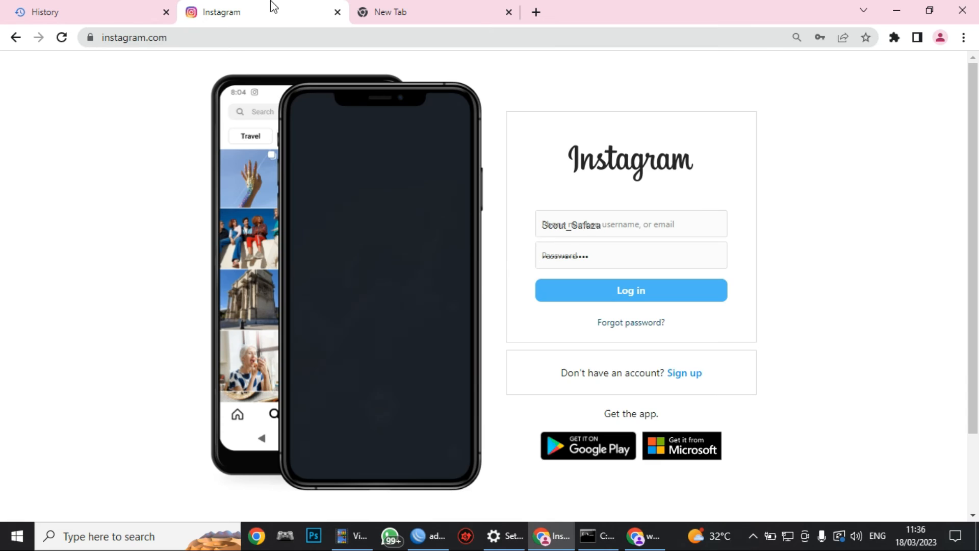
left_click(336, 12)
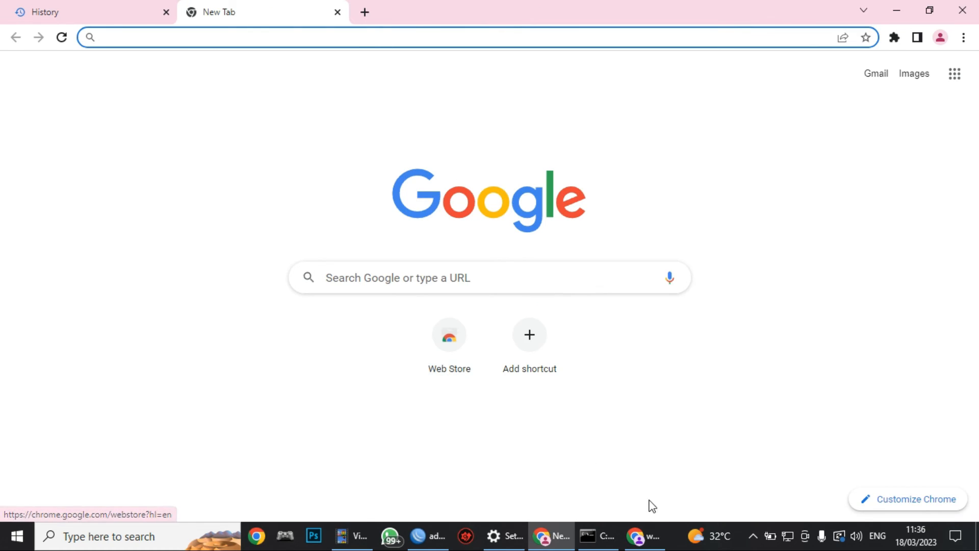
Check how the two instagram.com tabs load in the purple-icon profile's Chrome window.
left_click(651, 528)
left_click(277, 20)
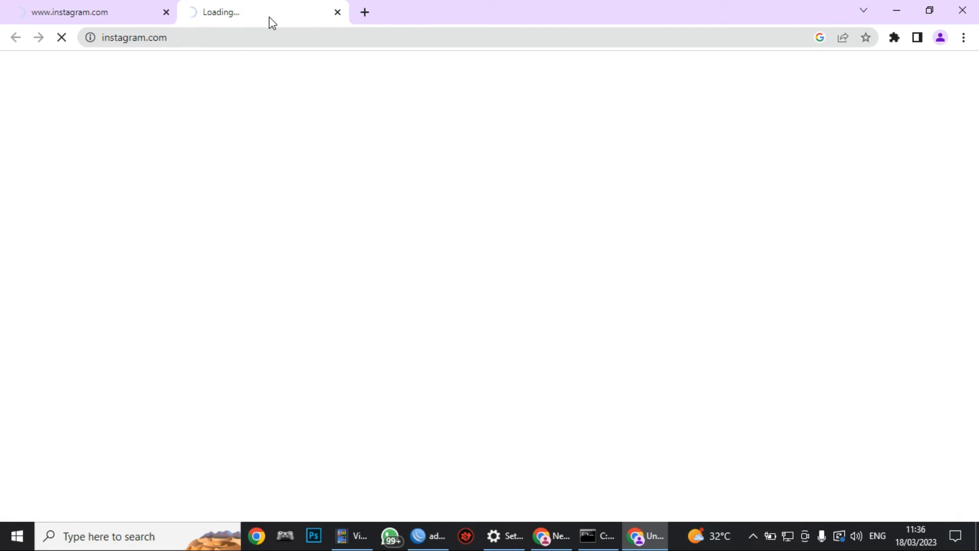
left_click(547, 529)
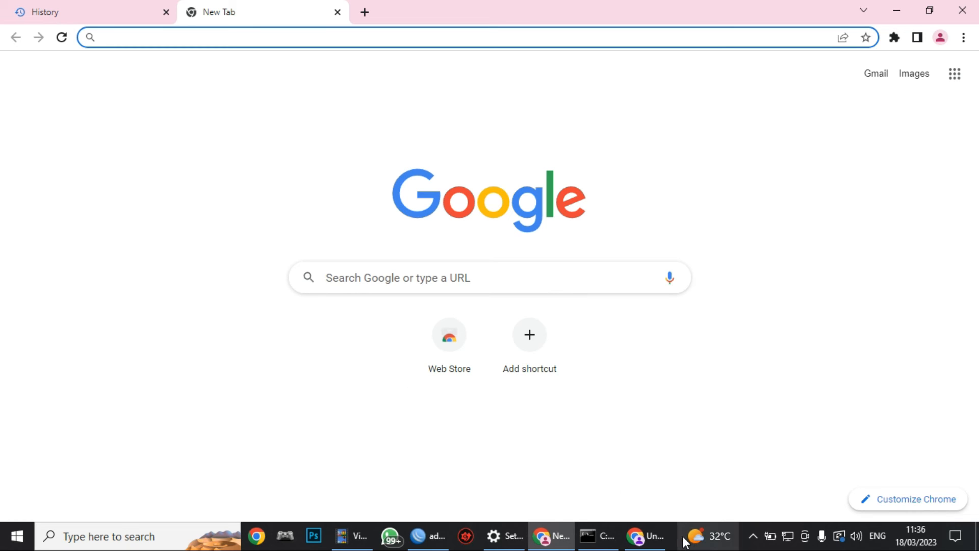
left_click(647, 536)
left_click(134, 3)
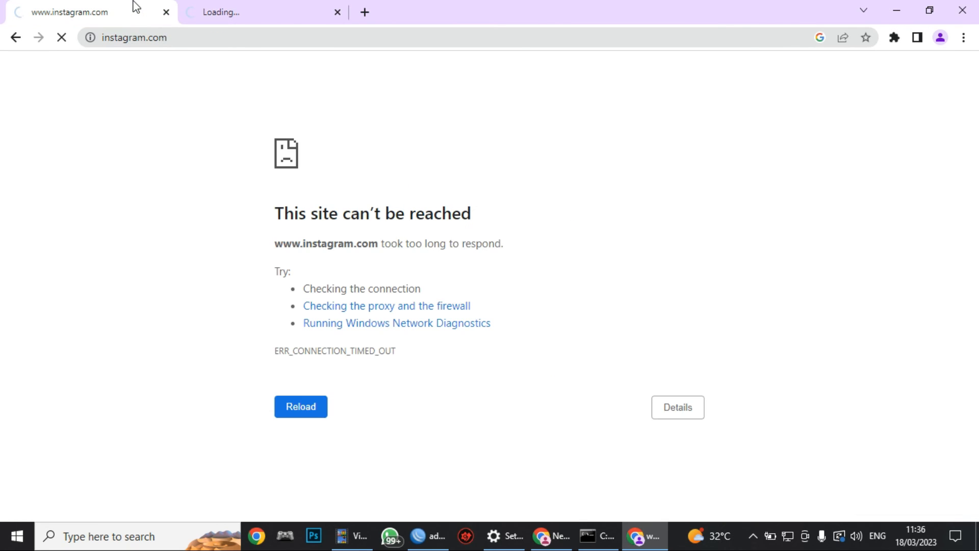
Search Google for kadsadd in a new tab to test general internet access.
left_click(147, 36)
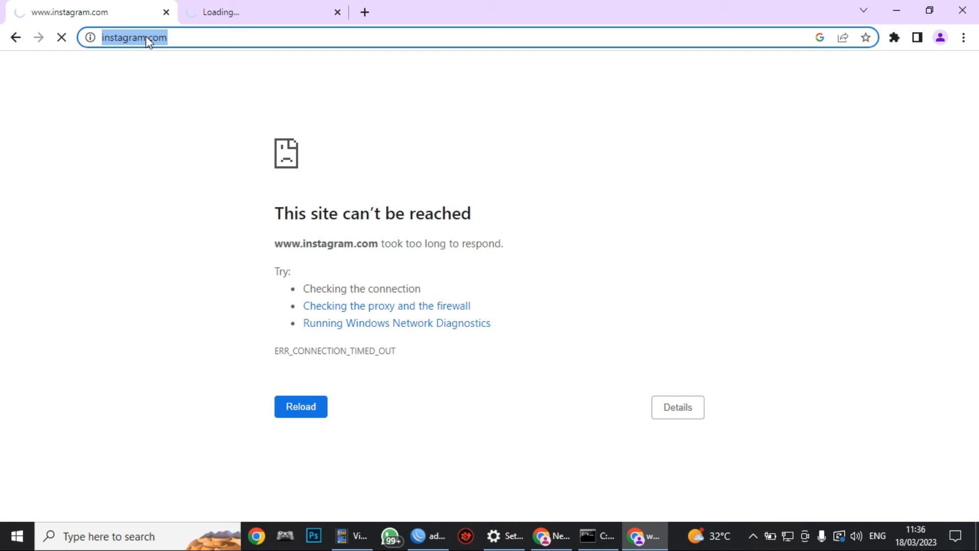
left_click(371, 15)
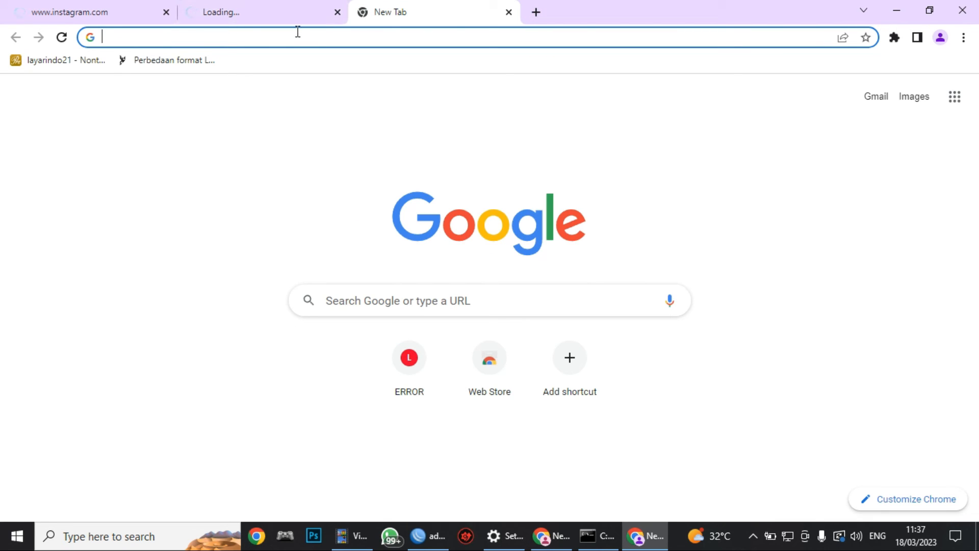
type("kadsadd")
key("Return")
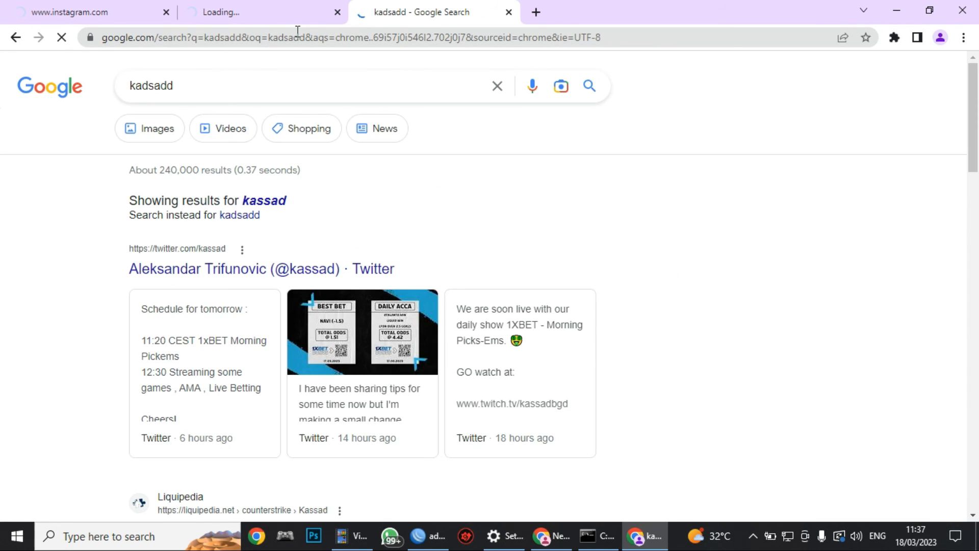
Replace the instagram.com address in the second, still loading tab with a Google search for mikrotik.
left_click(56, 11)
left_click(225, 20)
left_click(213, 38)
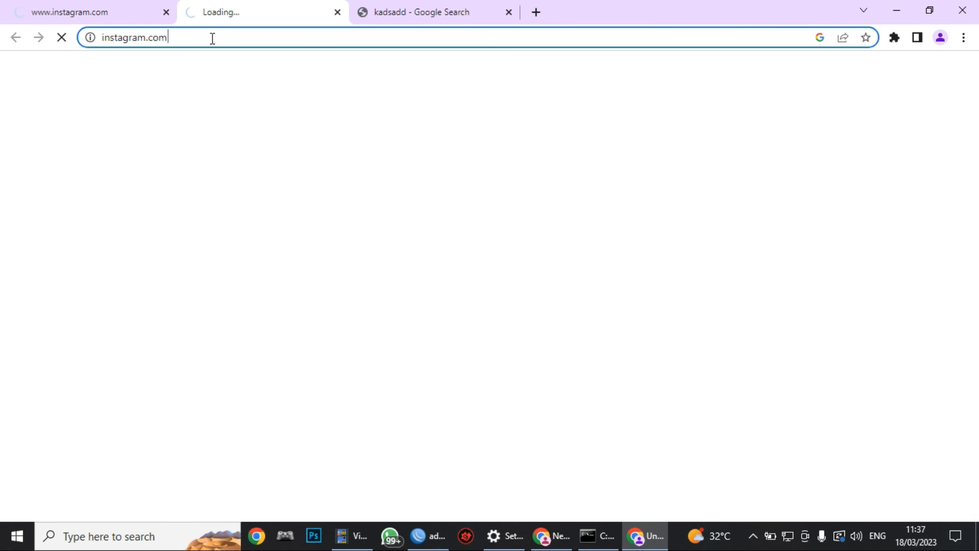
key("ctrl+a")
type("mikr")
key("Down")
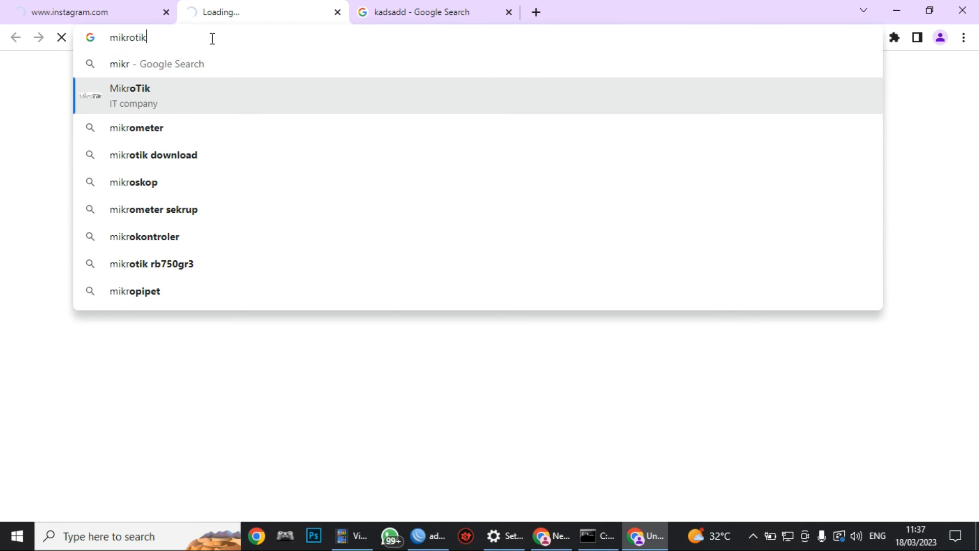
key("Return")
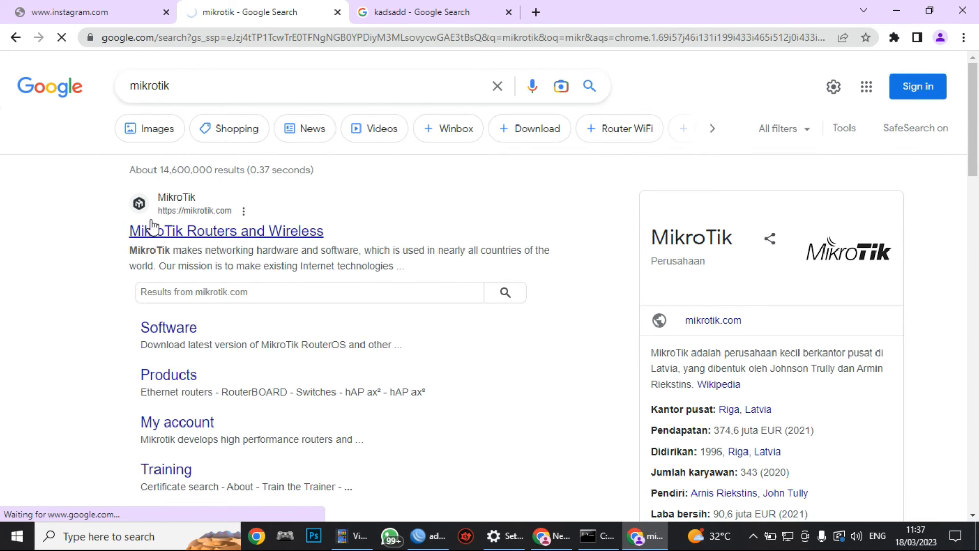
Recheck the instagram.com and mikrotik search tabs, and switch to WinBox to review the firewall drop rules' byte and packet counters.
left_click(87, 9)
left_click(202, 6)
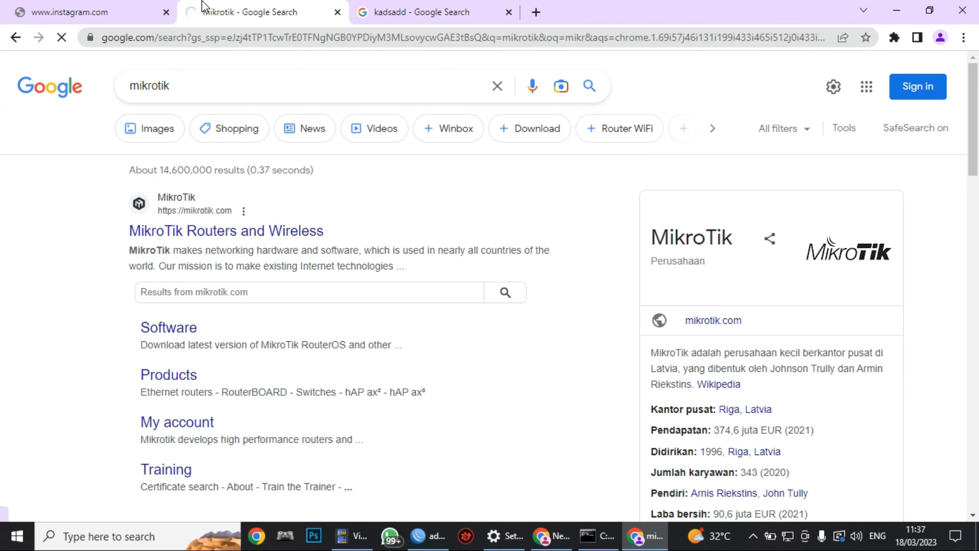
left_click(431, 536)
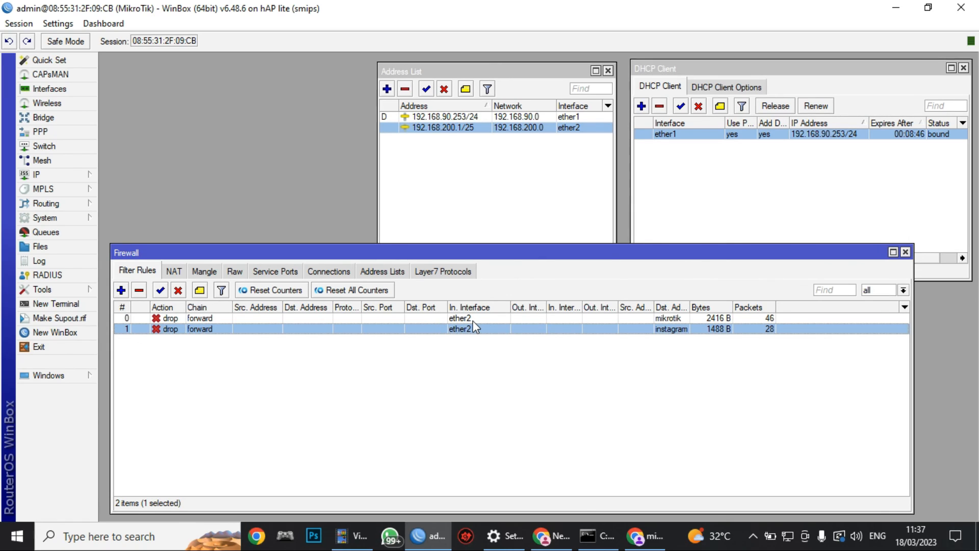
Minimize the open WinBox, Chrome and Settings windows and close the Command Prompt window.
left_click(893, 14)
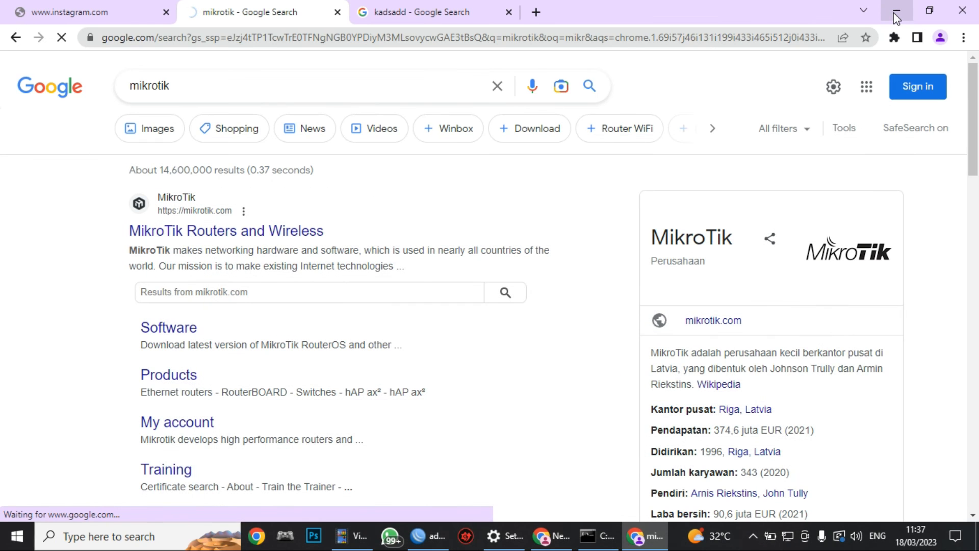
left_click(893, 14)
left_click(894, 15)
left_click(895, 13)
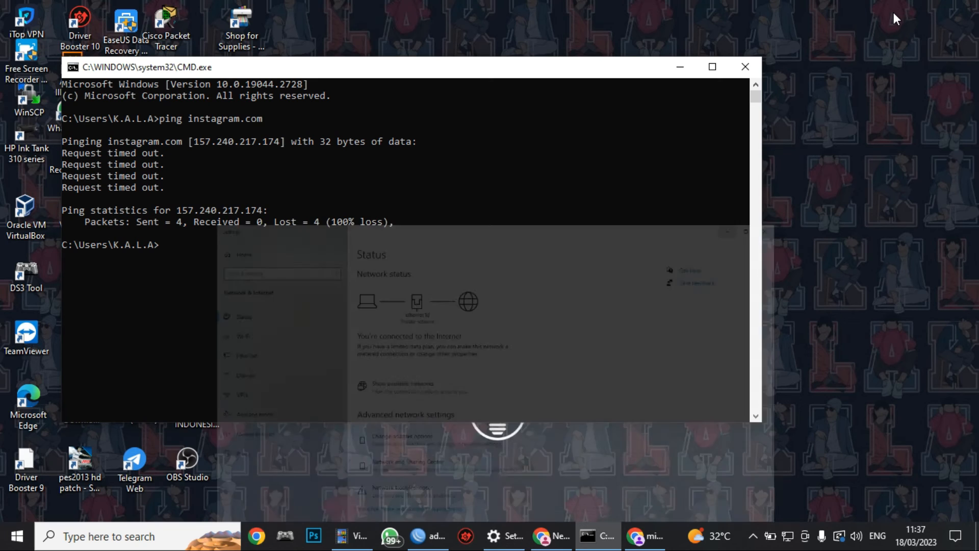
left_click(742, 71)
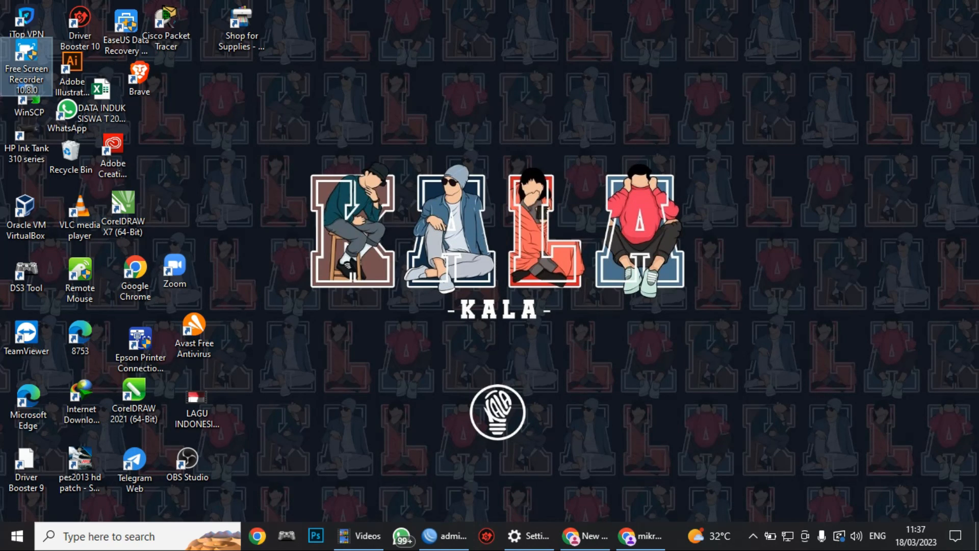
left_click(753, 536)
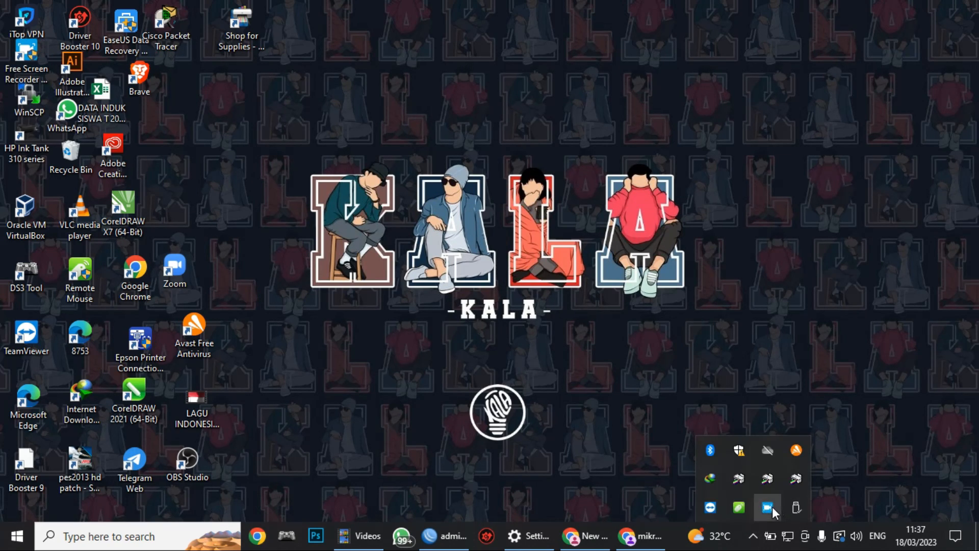